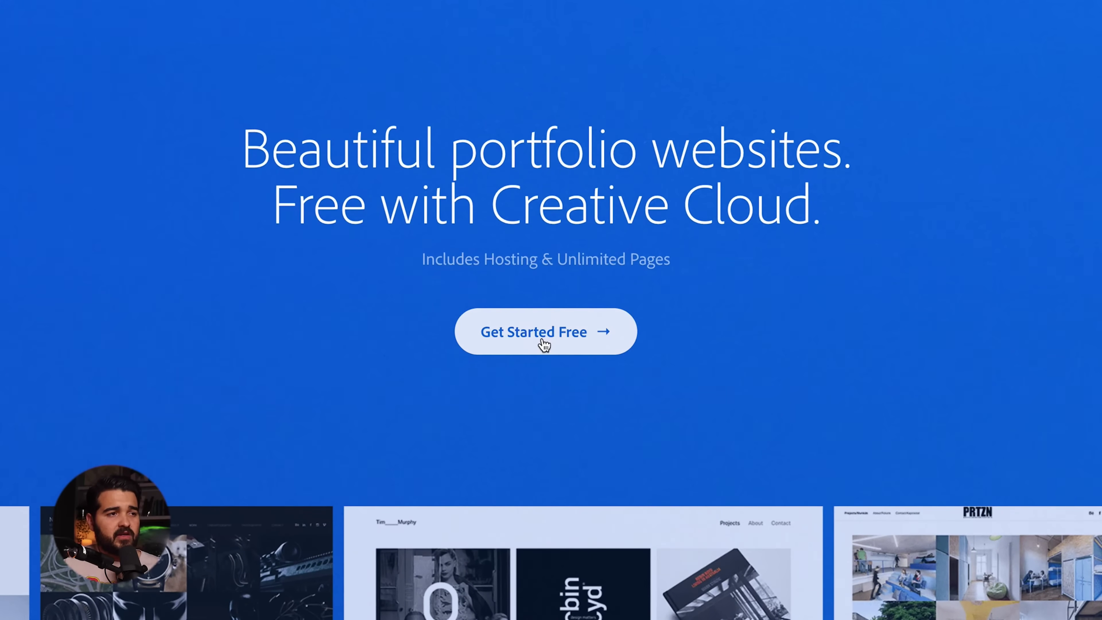
- Start a new Portfolio site built on the Marta theme
{"action": "left_click", "coordinate": [539, 342]}
{"action": "scroll", "coordinate": [499, 434], "scroll_direction": "down", "scroll_amount": 3}
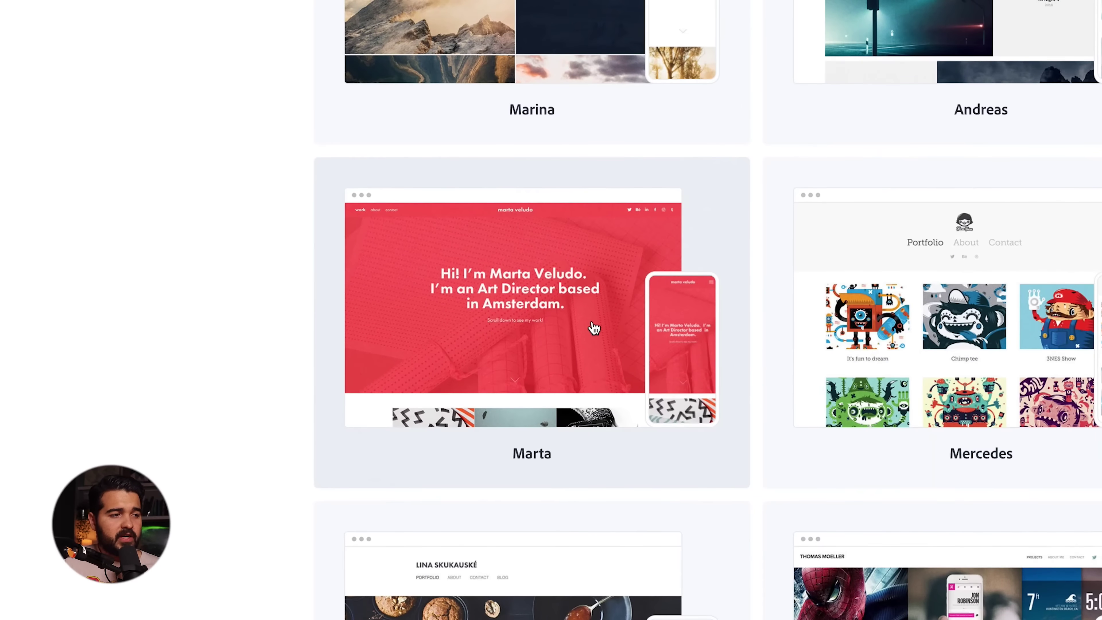
{"action": "left_click", "coordinate": [552, 344]}
{"action": "left_click", "coordinate": [984, 126]}
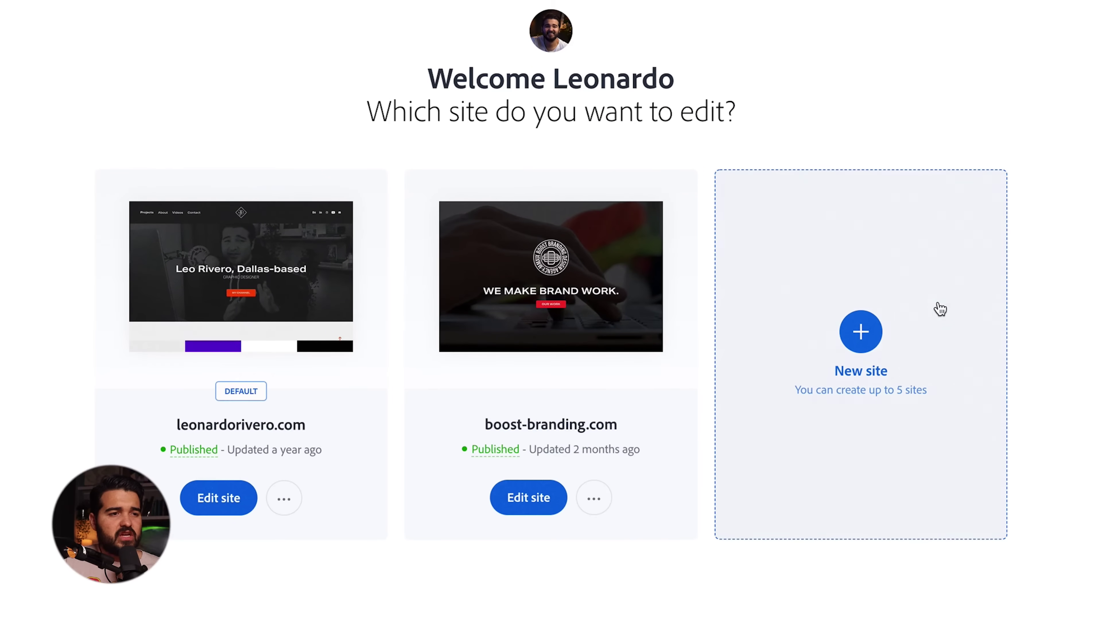
{"action": "left_click", "coordinate": [880, 331]}
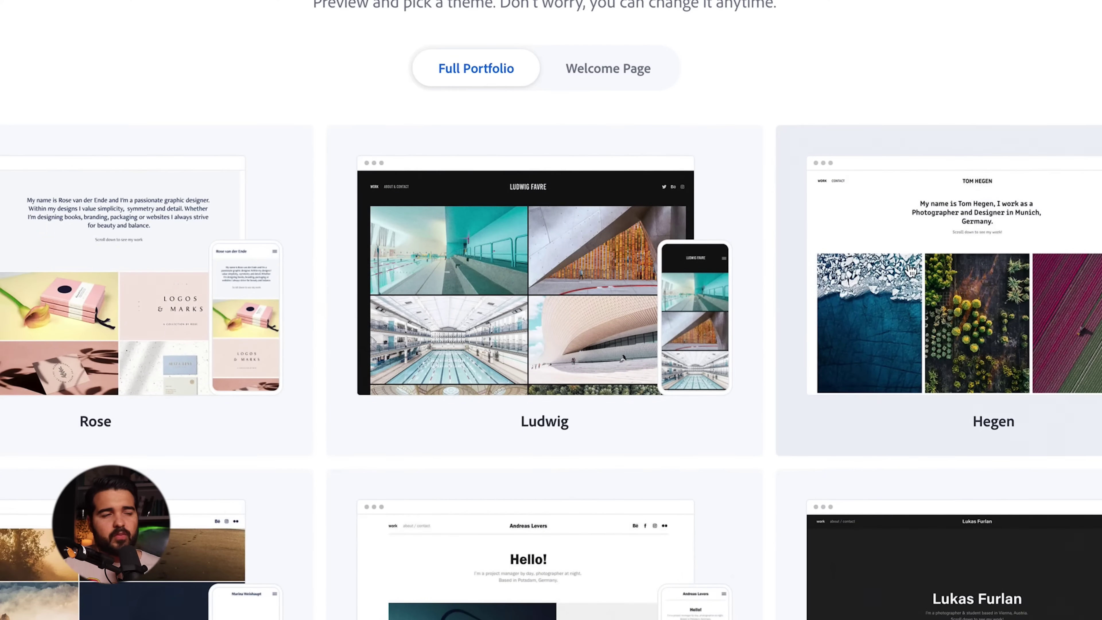
{"action": "scroll", "coordinate": [543, 304], "scroll_direction": "down", "scroll_amount": 10}
{"action": "left_click", "coordinate": [551, 418]}
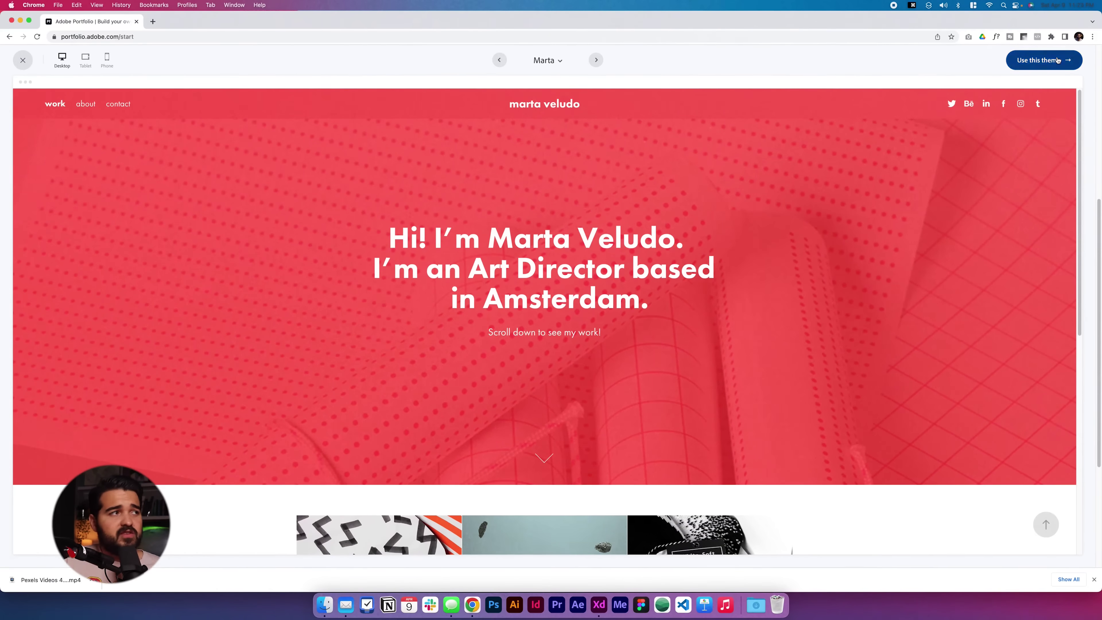
{"action": "left_click", "coordinate": [1057, 60]}
- Review the site wireframe artboard in Adobe XD, then return to the Portfolio editor
{"action": "key", "text": "super+Tab"}
{"action": "key", "text": "super+Tab"}
{"action": "key", "text": "super+Tab"}
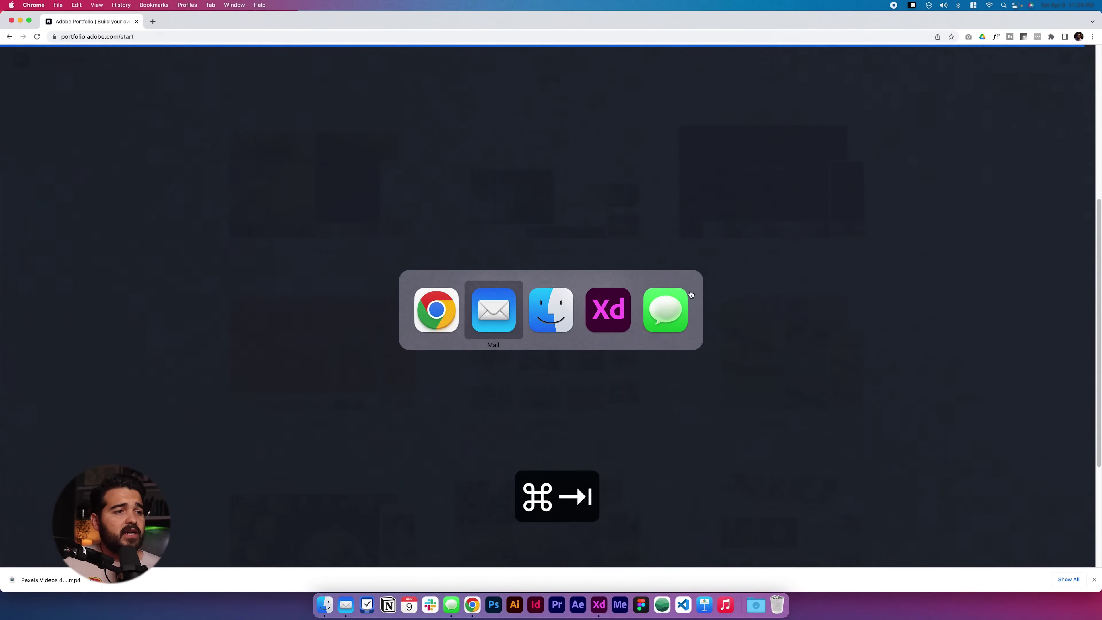
{"action": "scroll", "coordinate": [795, 260], "scroll_direction": "up", "scroll_amount": 3}
{"action": "scroll", "coordinate": [796, 261], "scroll_direction": "left", "scroll_amount": 1}
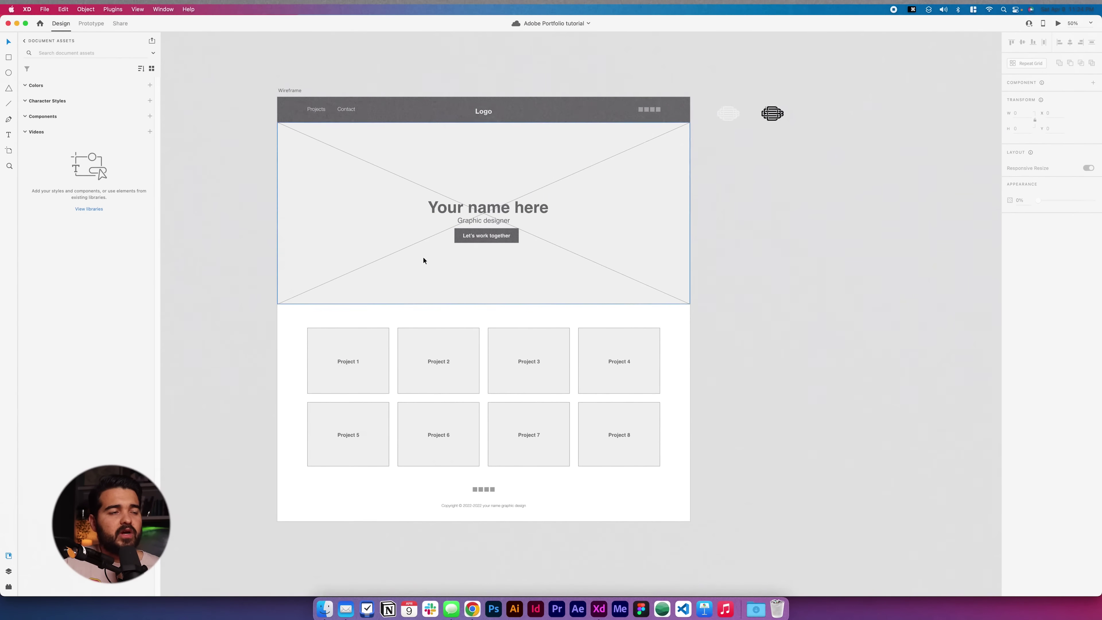
{"action": "key", "text": "super+Tab"}
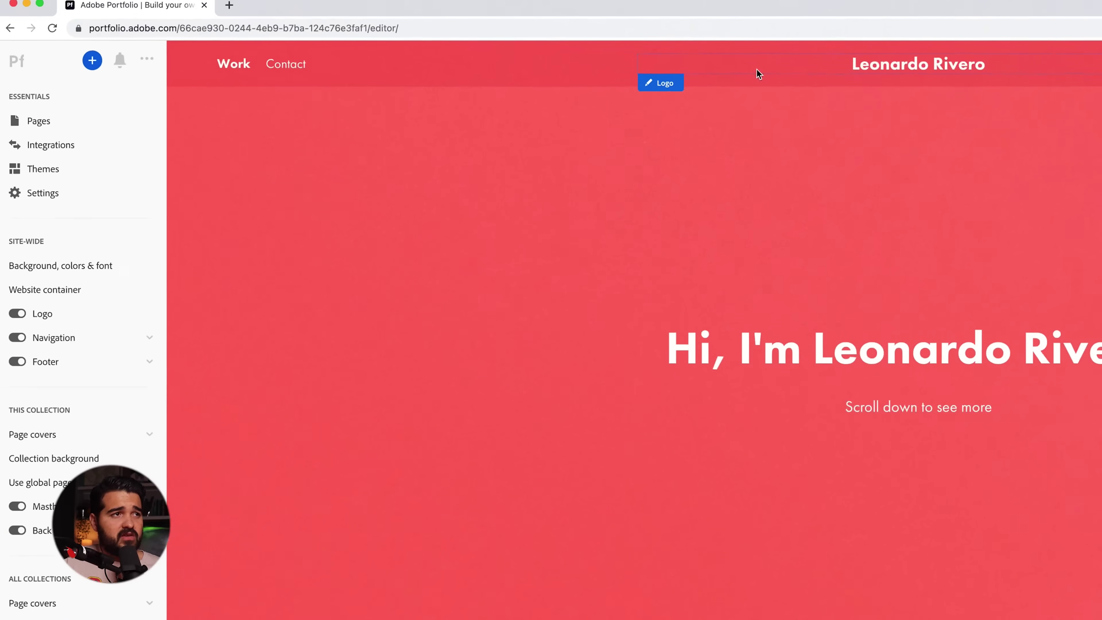
- Set the navigation bar background to dark gray #333333 and refresh the editor
{"action": "left_click", "coordinate": [263, 59]}
{"action": "left_click", "coordinate": [263, 60]}
{"action": "left_click", "coordinate": [263, 62]}
{"action": "left_click", "coordinate": [262, 96]}
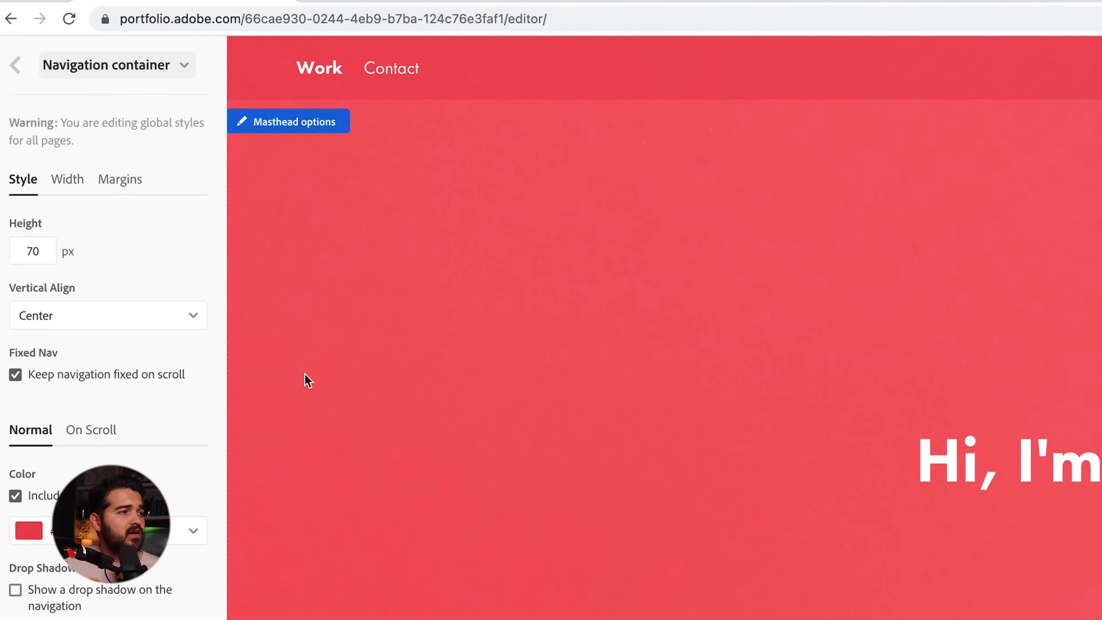
{"action": "left_click", "coordinate": [76, 528]}
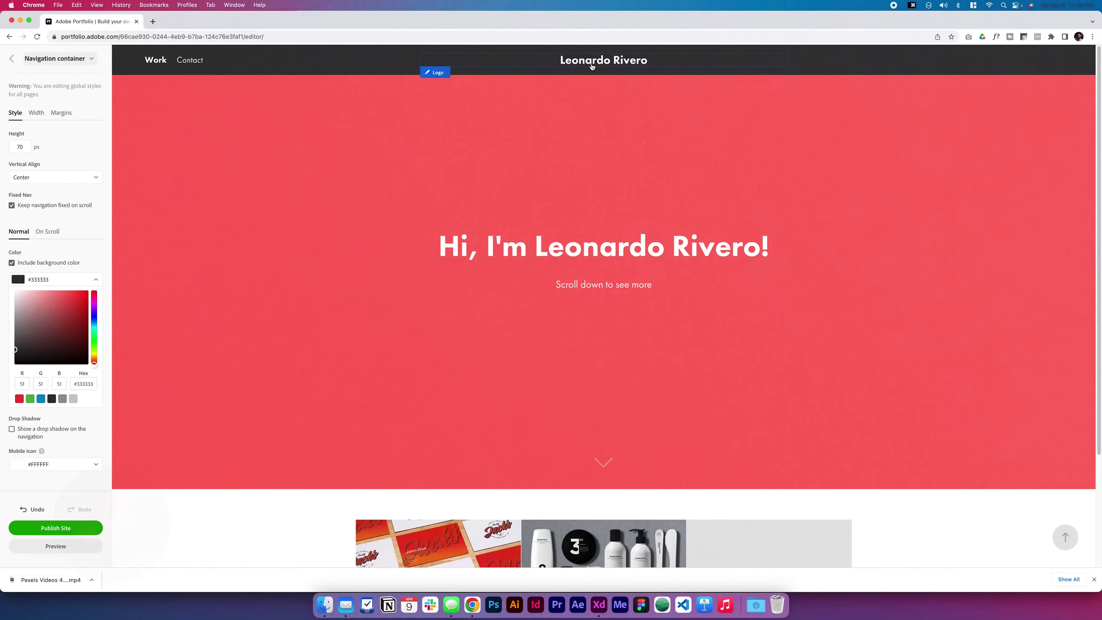
{"action": "key", "text": "super+r"}
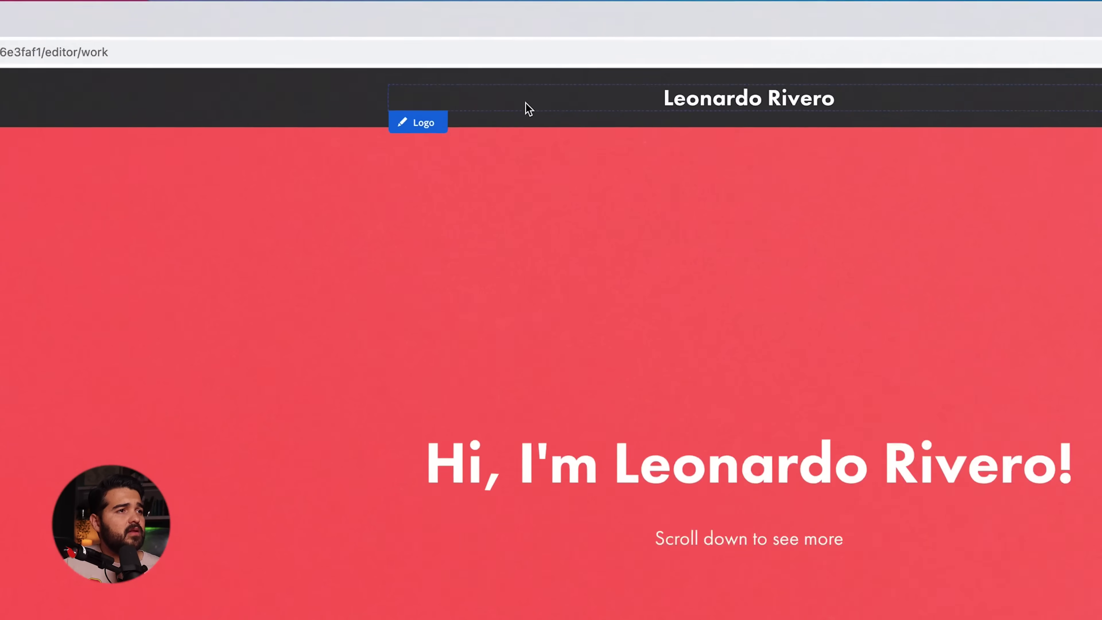
- Switch the logo to an image and upload the white logo .png from the logos folder
{"action": "left_click", "coordinate": [410, 152]}
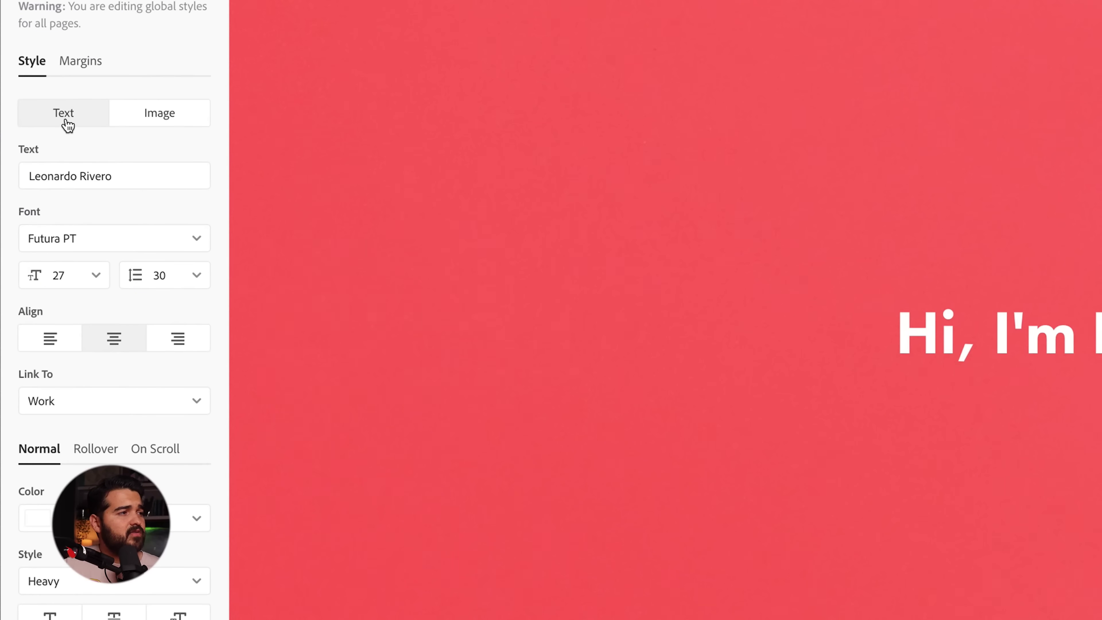
{"action": "left_click", "coordinate": [173, 122]}
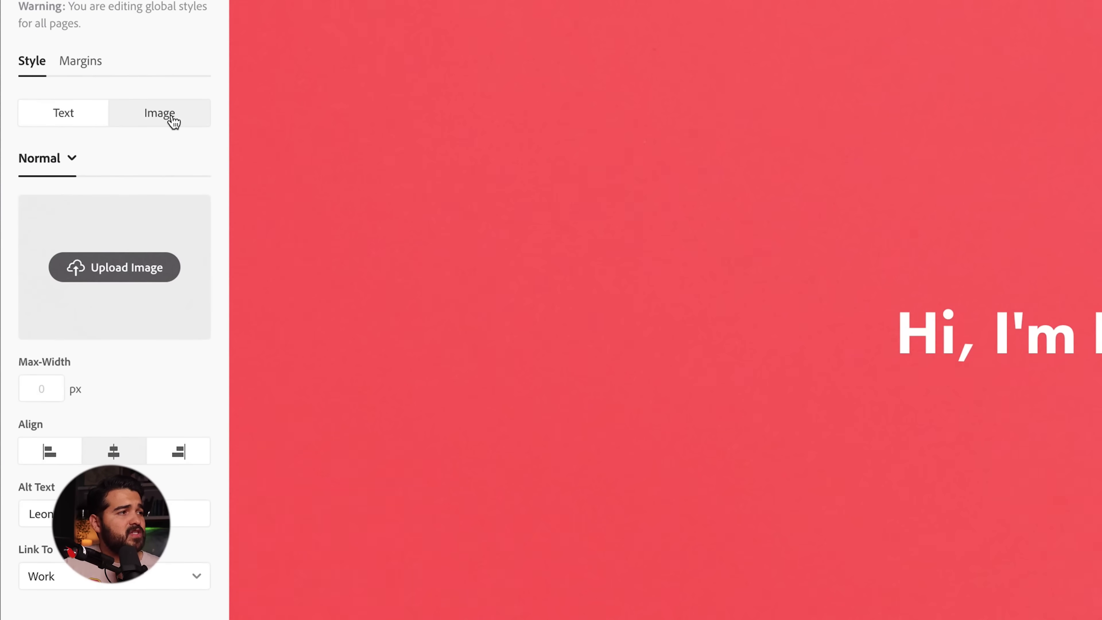
{"action": "left_click", "coordinate": [109, 347]}
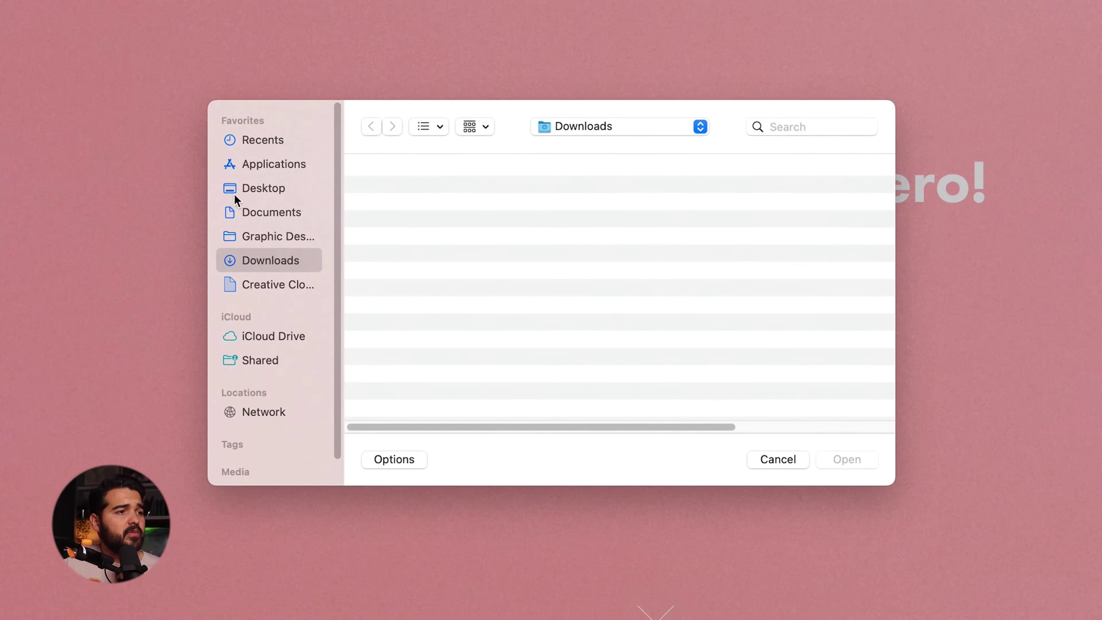
{"action": "left_click", "coordinate": [263, 195]}
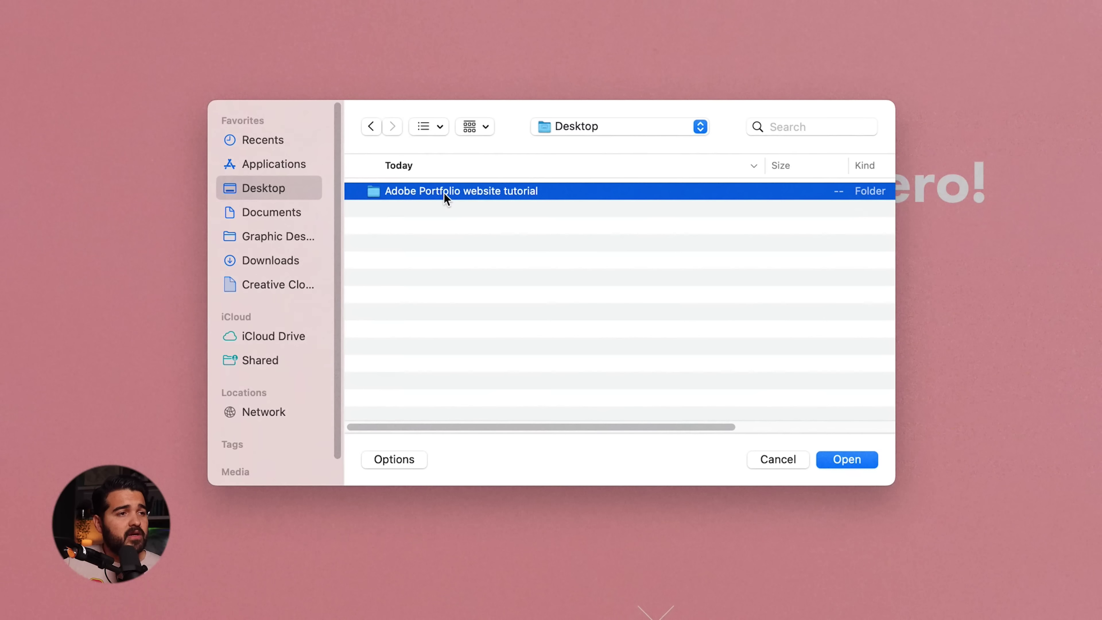
{"action": "double_click", "coordinate": [445, 194]}
{"action": "double_click", "coordinate": [403, 213]}
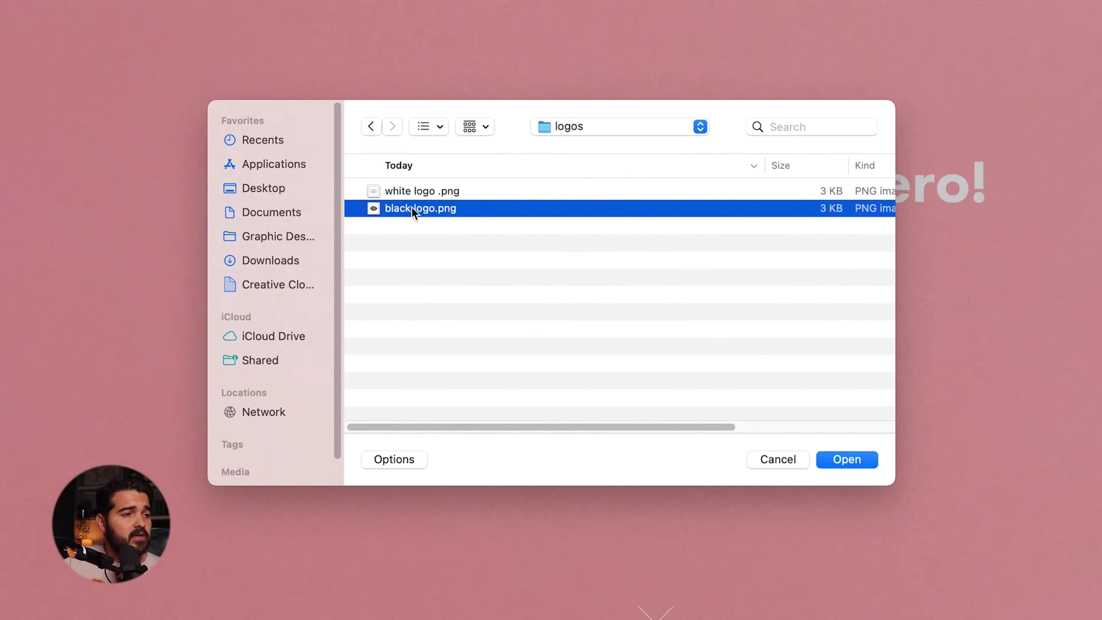
{"action": "left_click", "coordinate": [462, 195]}
{"action": "left_click", "coordinate": [847, 459]}
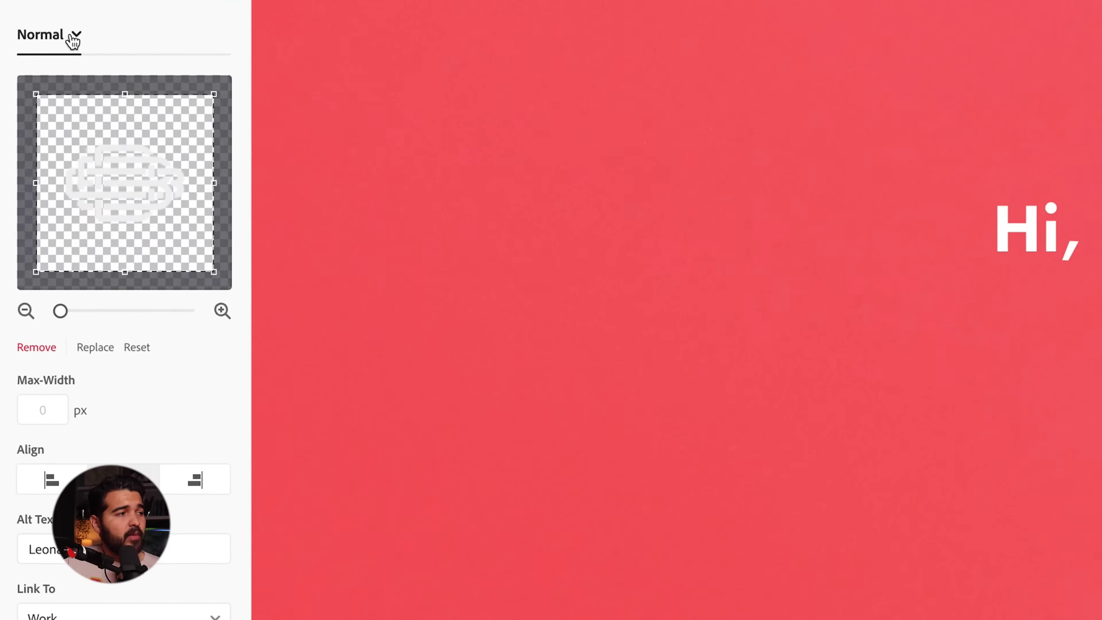
- Upload black logo.png as the On Scroll logo
{"action": "left_click", "coordinate": [74, 35]}
{"action": "left_click", "coordinate": [93, 142]}
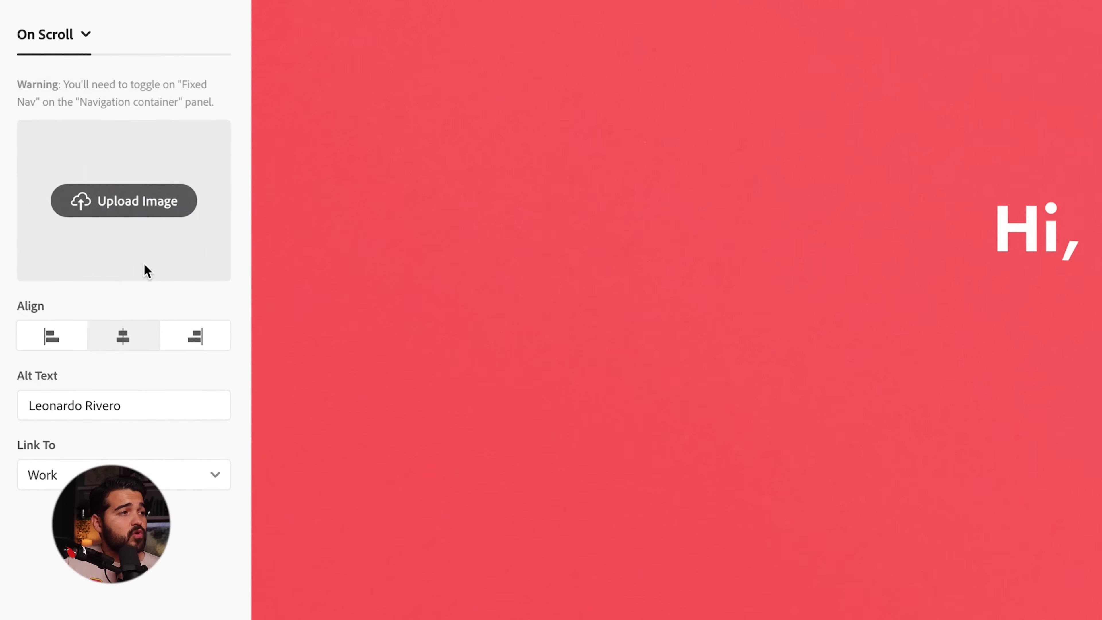
{"action": "left_click", "coordinate": [135, 211]}
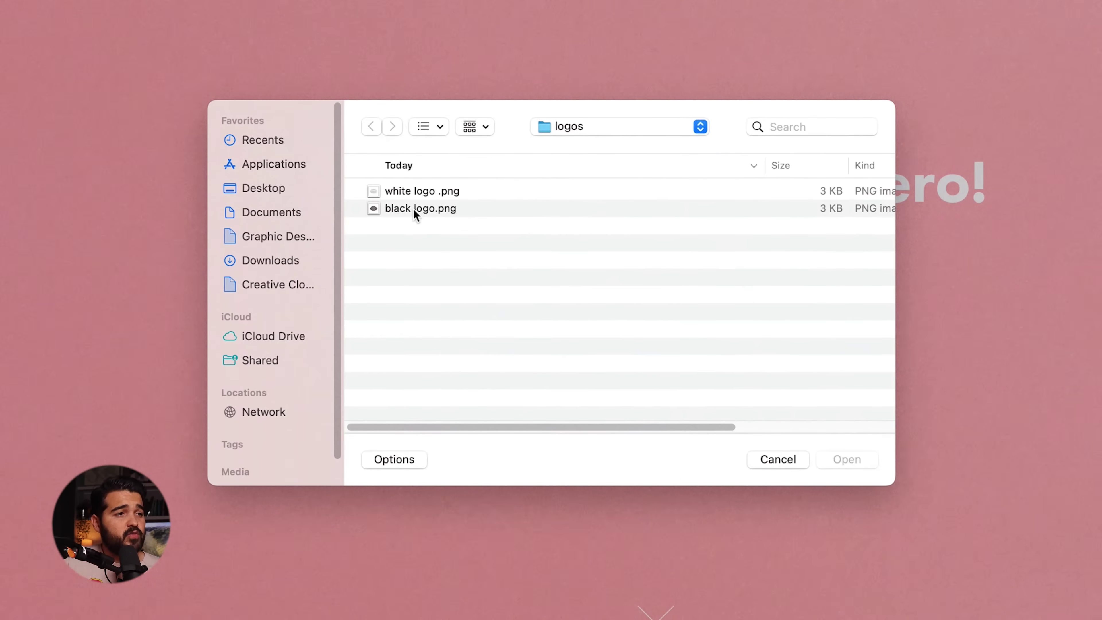
{"action": "left_click", "coordinate": [415, 210]}
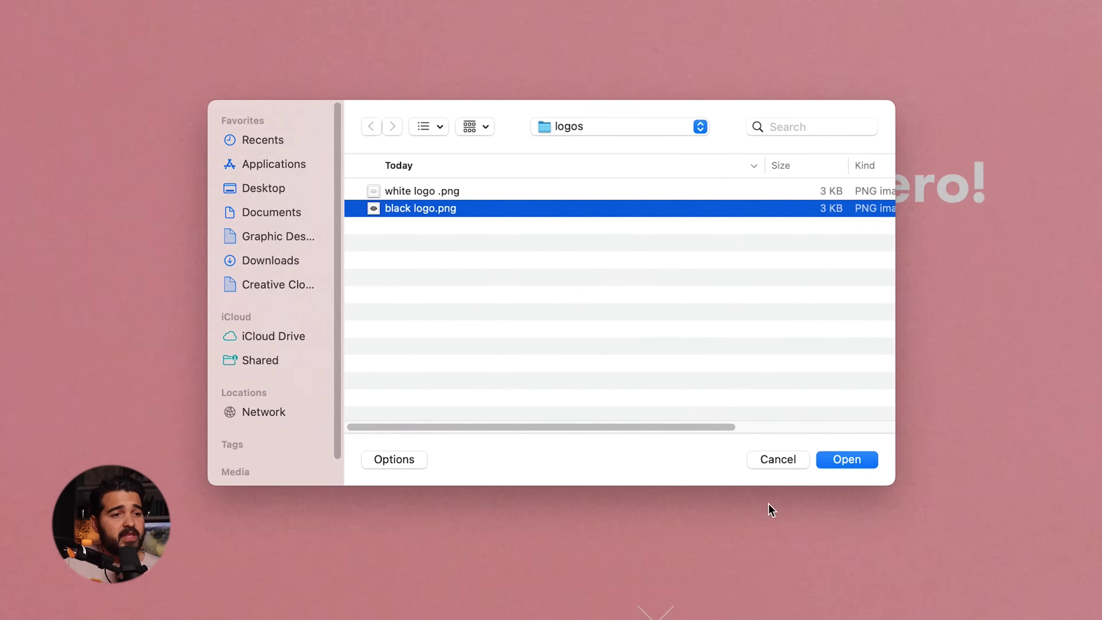
{"action": "left_click", "coordinate": [852, 458]}
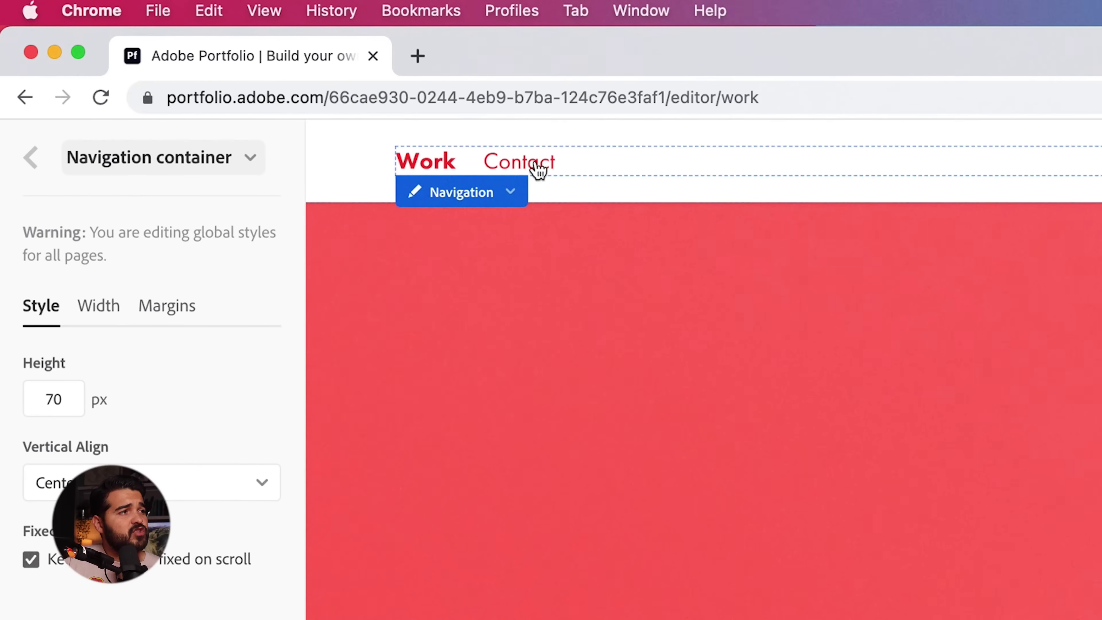
- Rename the Work page to 'Projects' in Manage Pages
{"action": "left_click", "coordinate": [499, 195]}
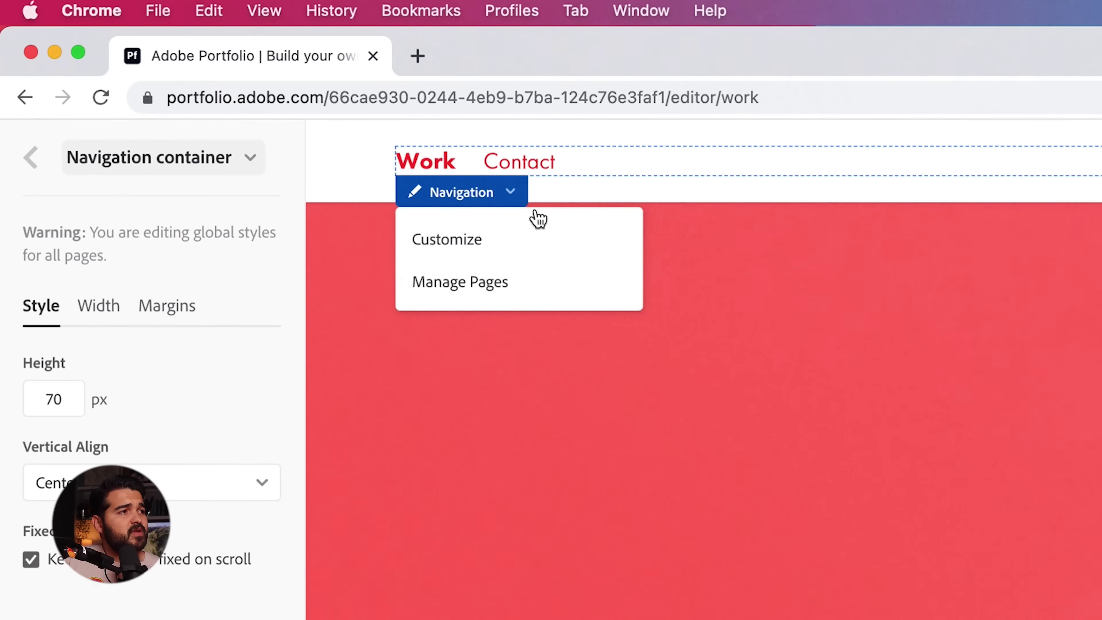
{"action": "left_click", "coordinate": [486, 246]}
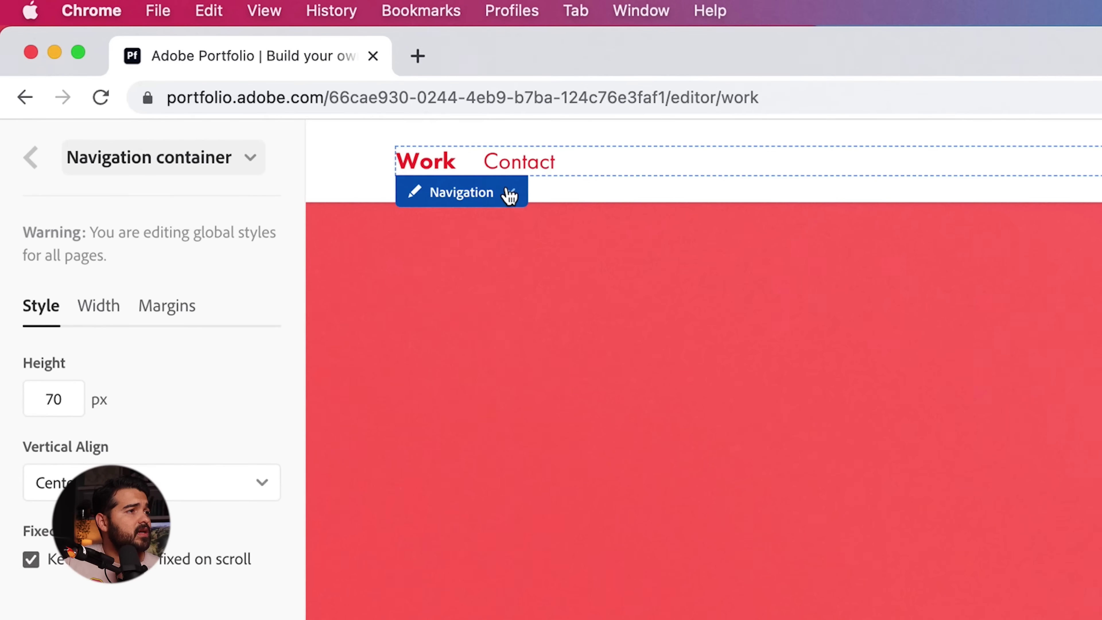
{"action": "left_click", "coordinate": [509, 195]}
{"action": "left_click", "coordinate": [490, 282]}
{"action": "left_click", "coordinate": [131, 285]}
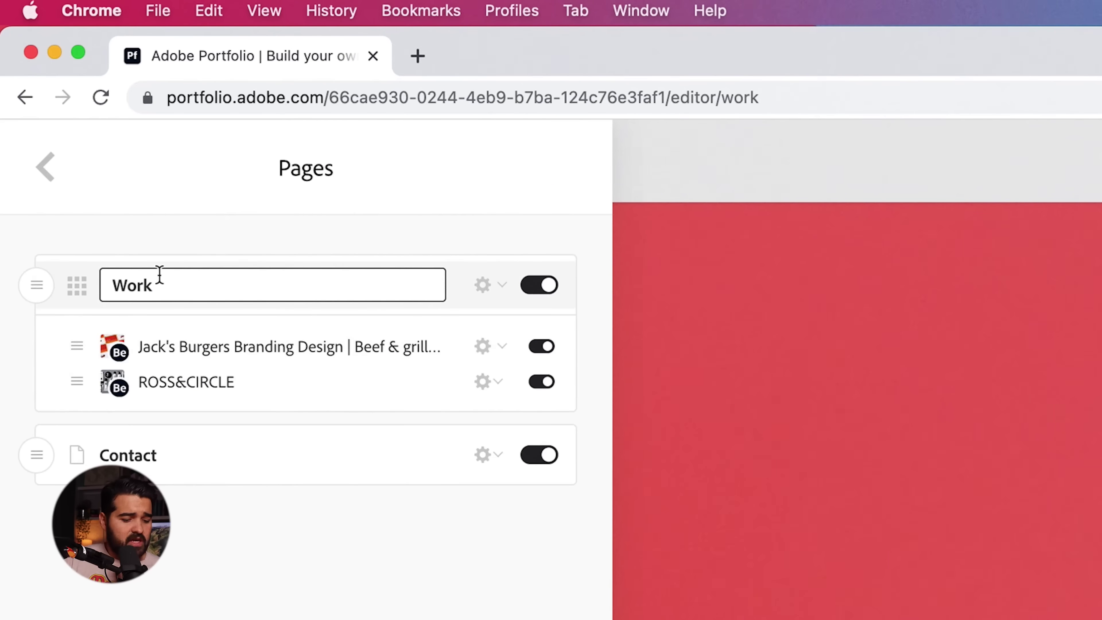
{"action": "type", "text": "Project"}
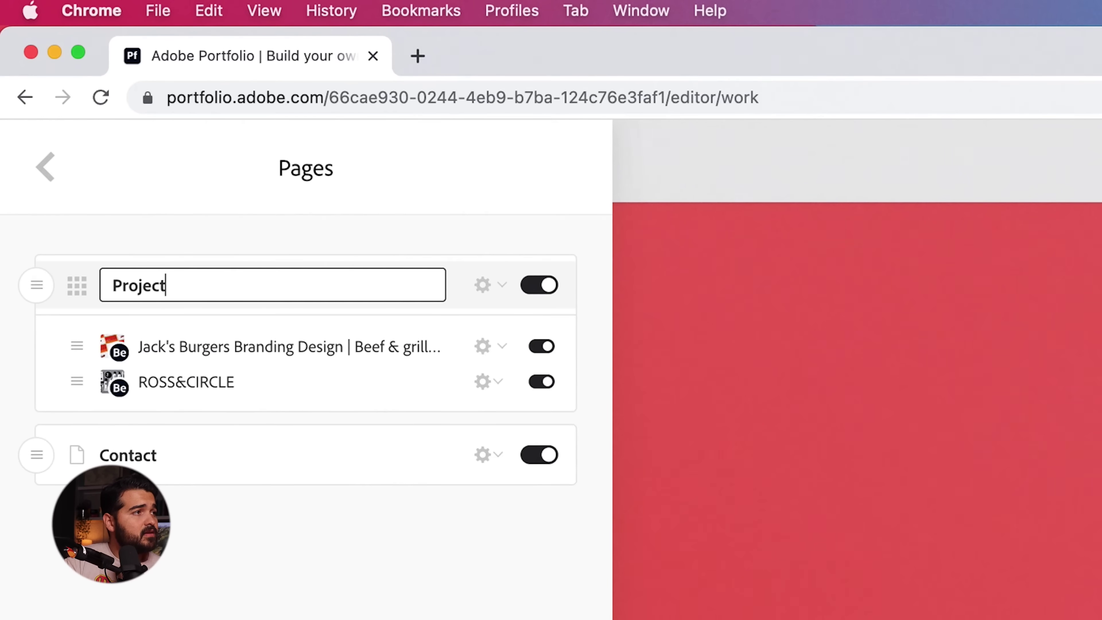
{"action": "type", "text": "s"}
{"action": "key", "text": "Return"}
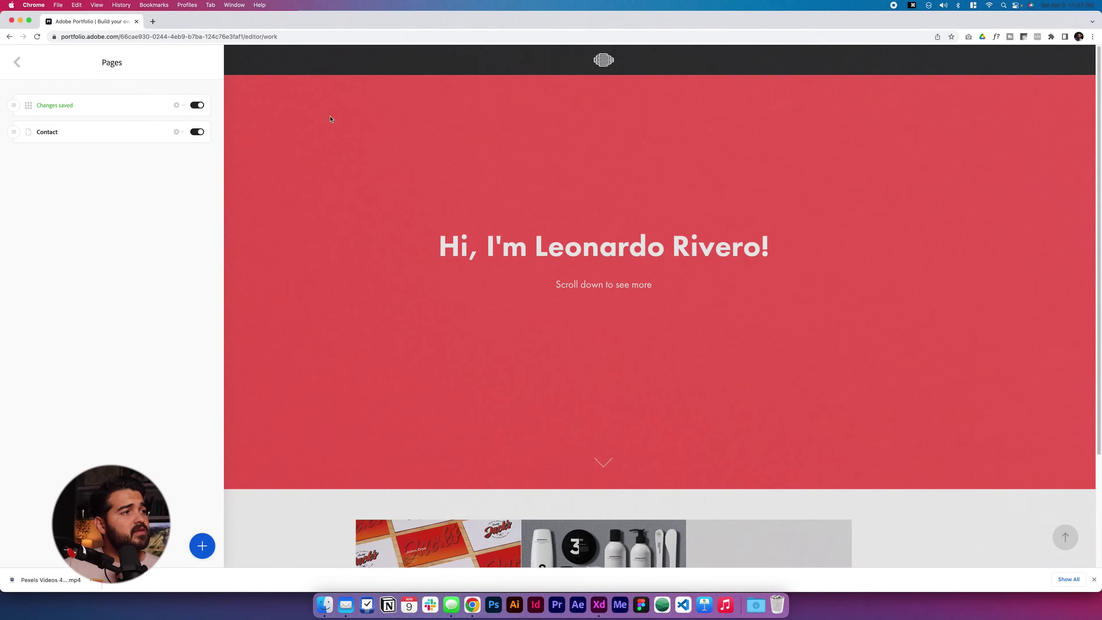
{"action": "left_click", "coordinate": [329, 118]}
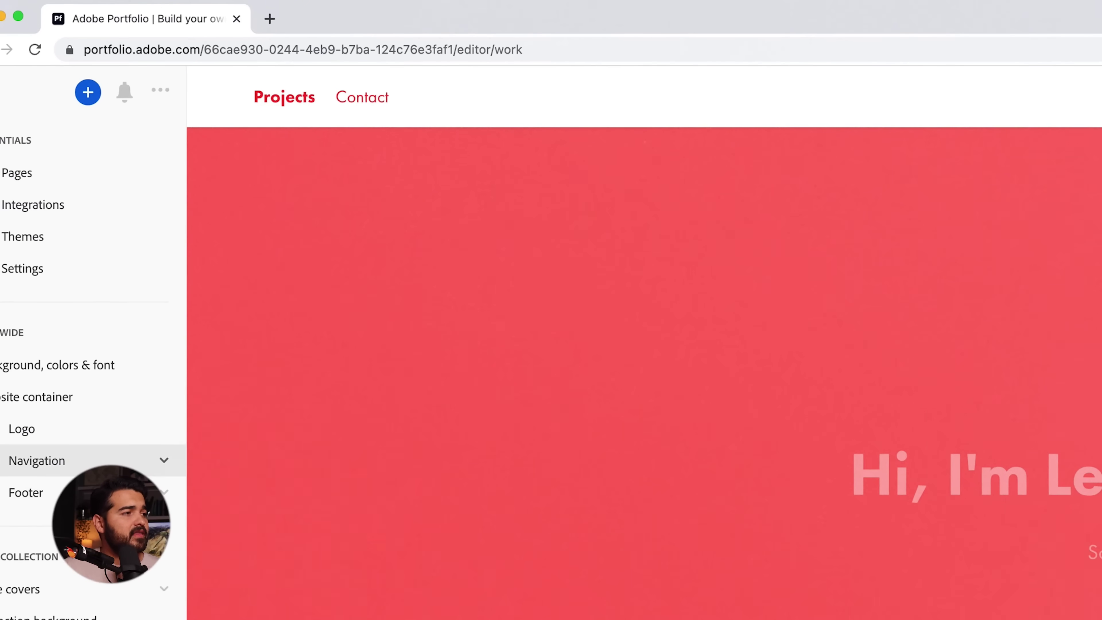
- Give the global page-title style a custom colour for the Active state
{"action": "left_click", "coordinate": [95, 466]}
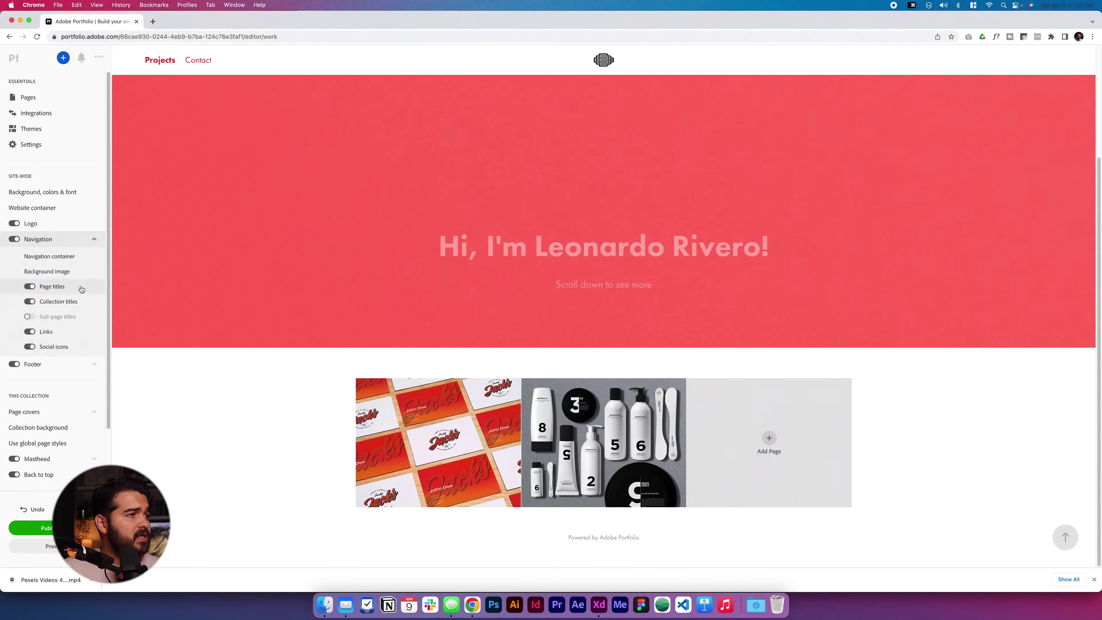
{"action": "left_click", "coordinate": [118, 558]}
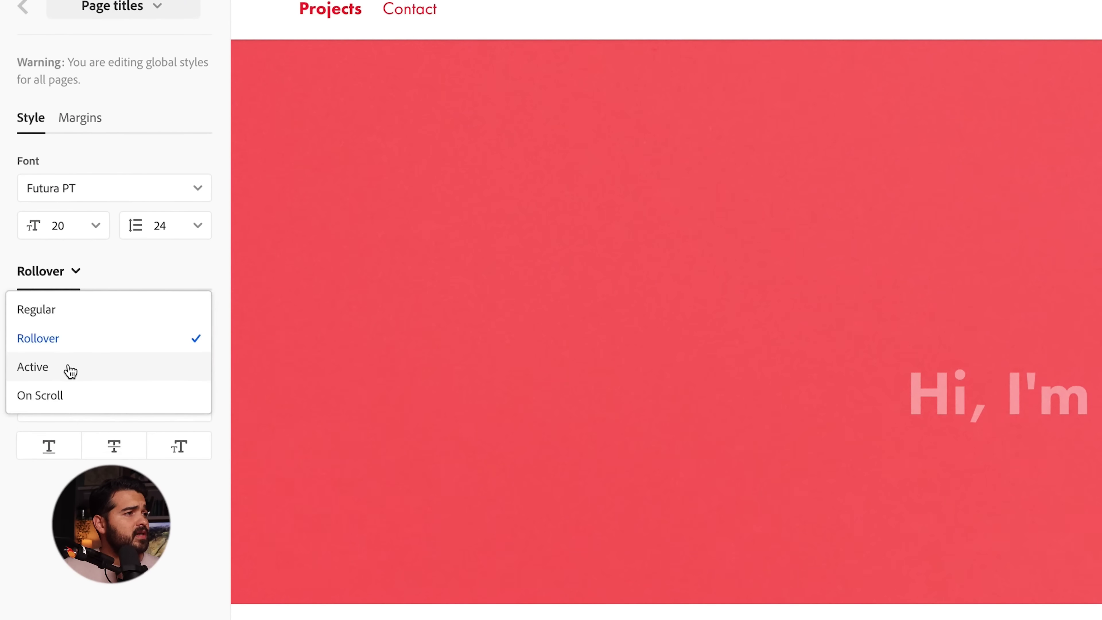
{"action": "left_click", "coordinate": [47, 282]}
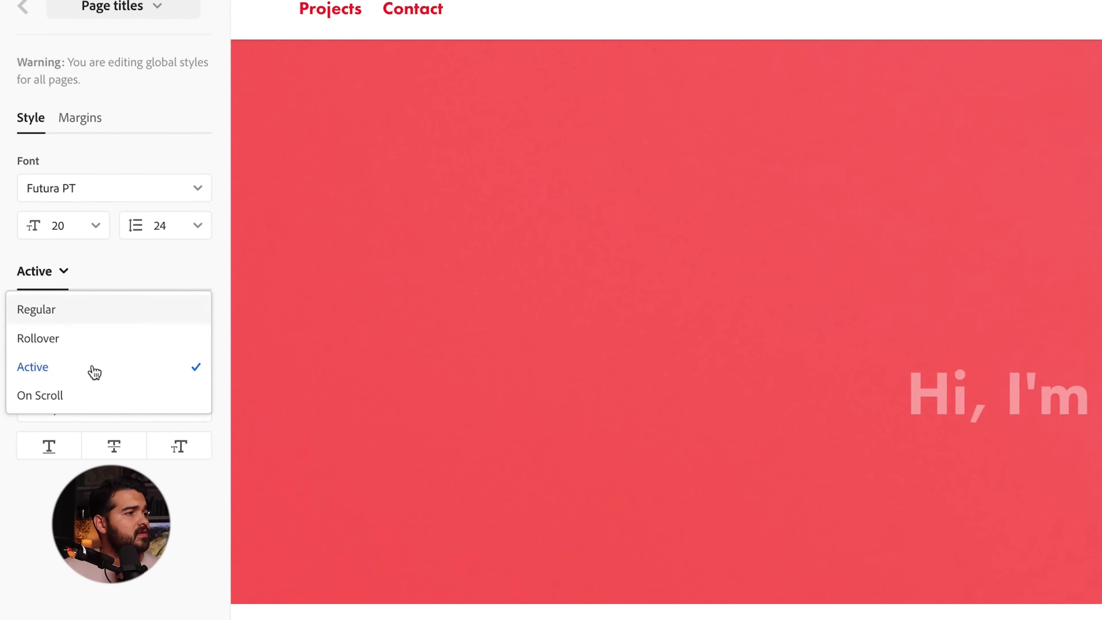
{"action": "left_click", "coordinate": [106, 348]}
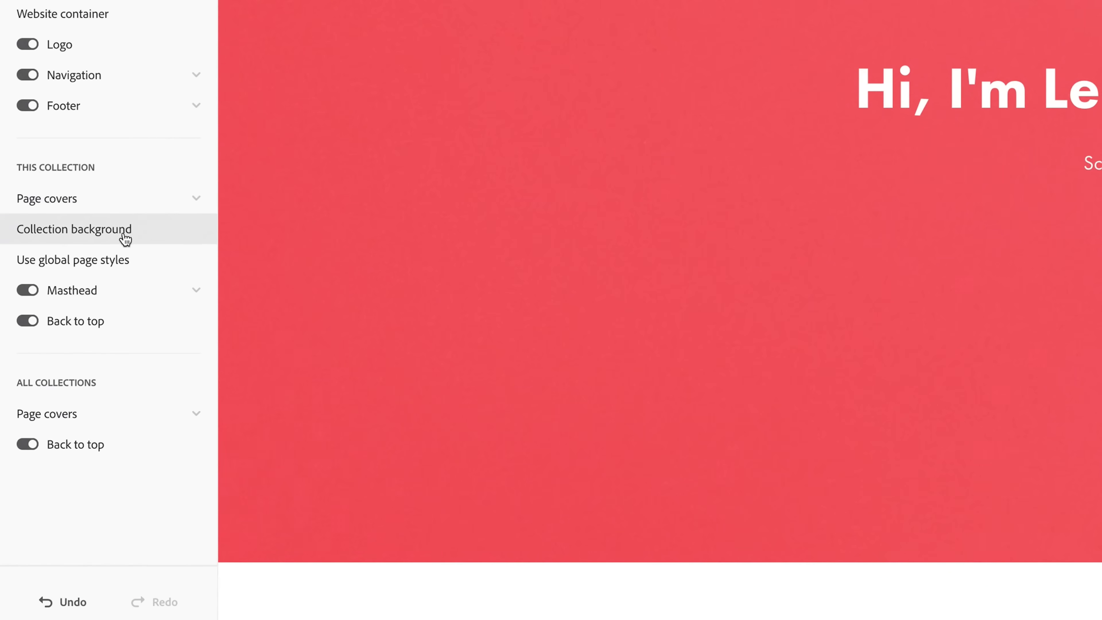
- Upload masterhead video background.mp4 from the hero video folder as the masthead background
{"action": "left_click", "coordinate": [135, 288]}
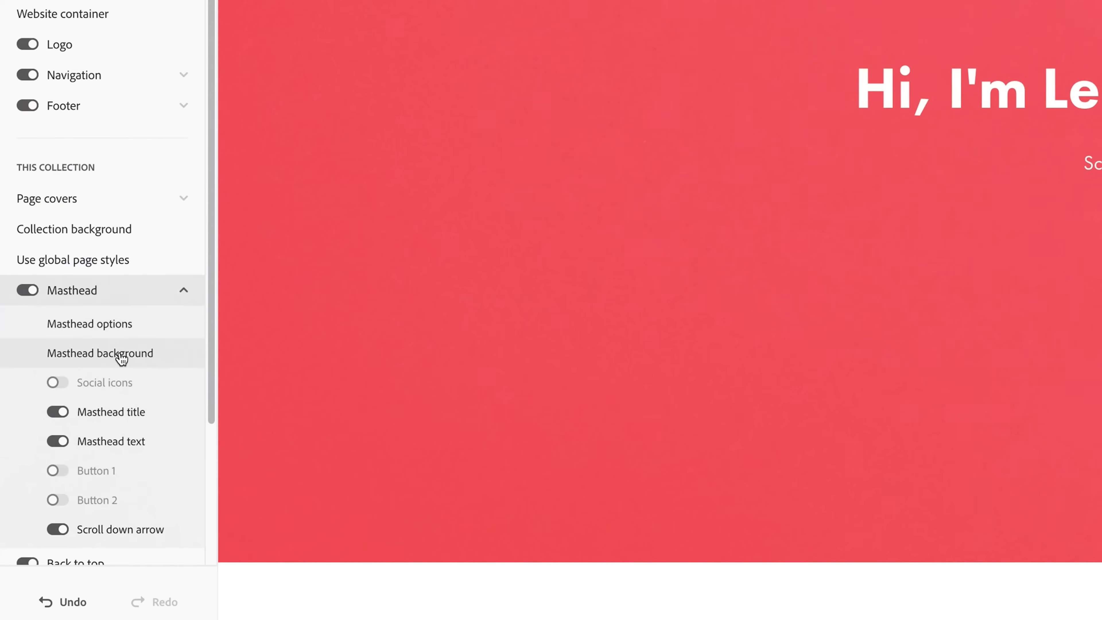
{"action": "left_click", "coordinate": [122, 357]}
{"action": "left_click", "coordinate": [95, 242]}
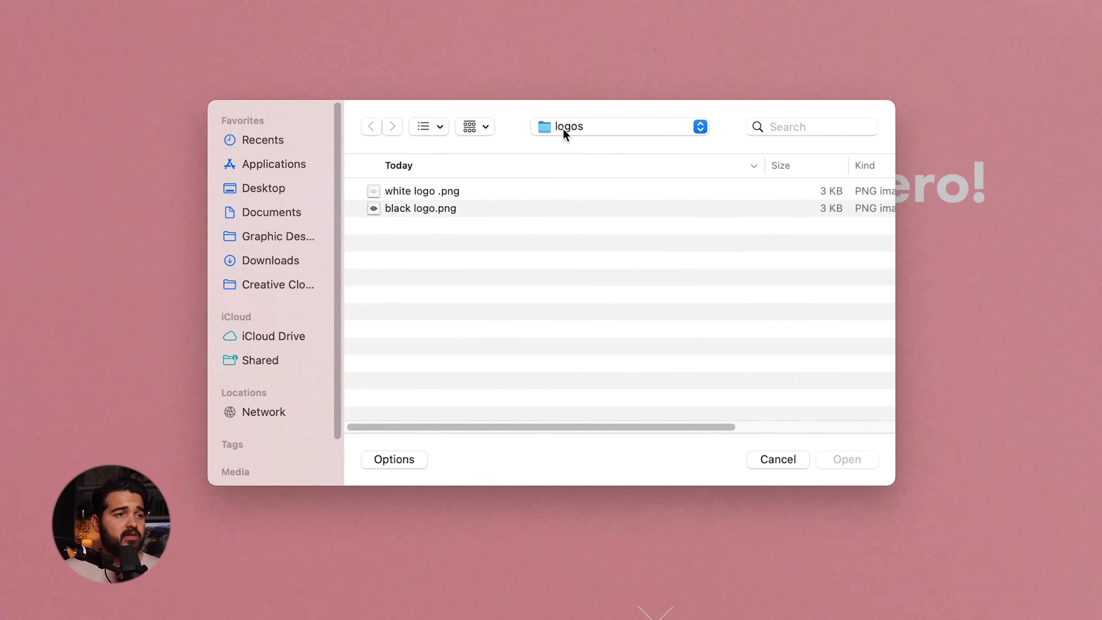
{"action": "left_click", "coordinate": [563, 128]}
{"action": "left_click", "coordinate": [575, 148]}
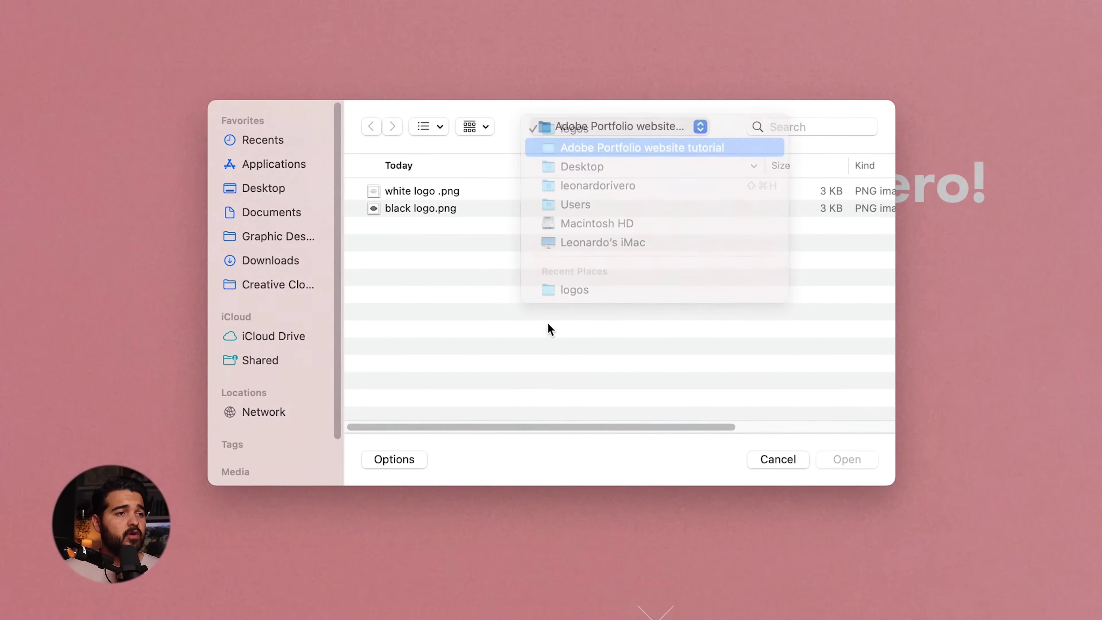
{"action": "double_click", "coordinate": [430, 226]}
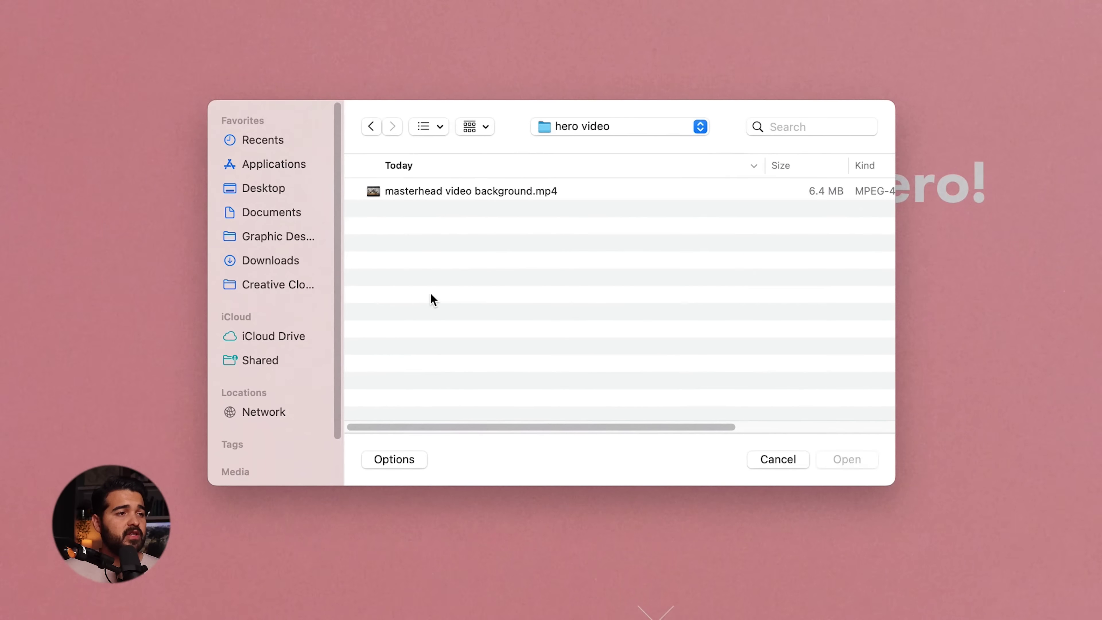
{"action": "left_click", "coordinate": [424, 190]}
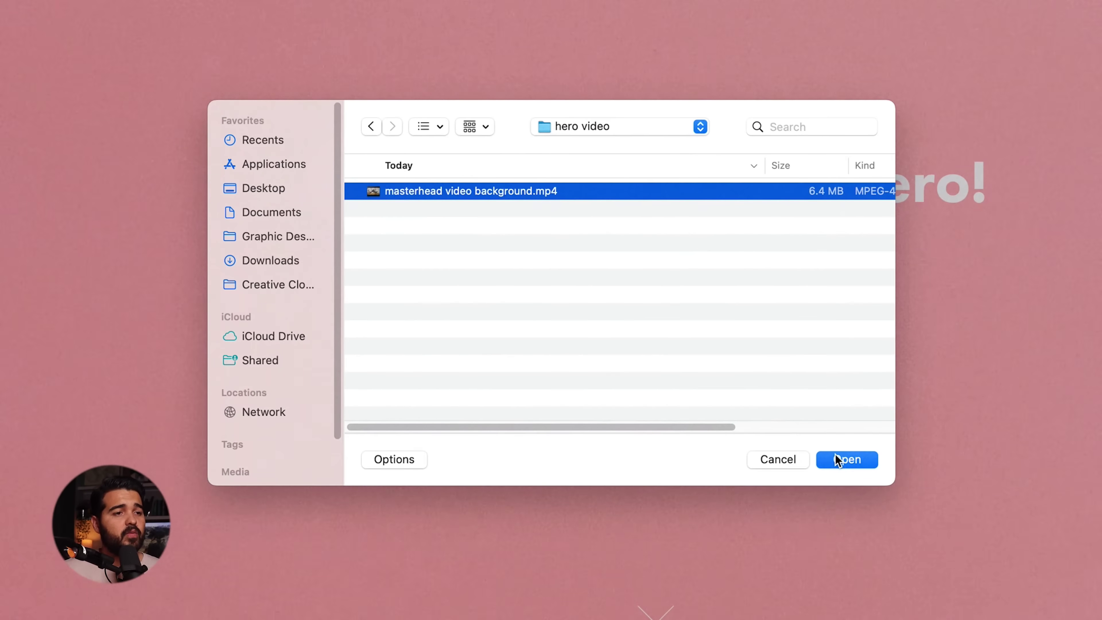
{"action": "left_click", "coordinate": [838, 459]}
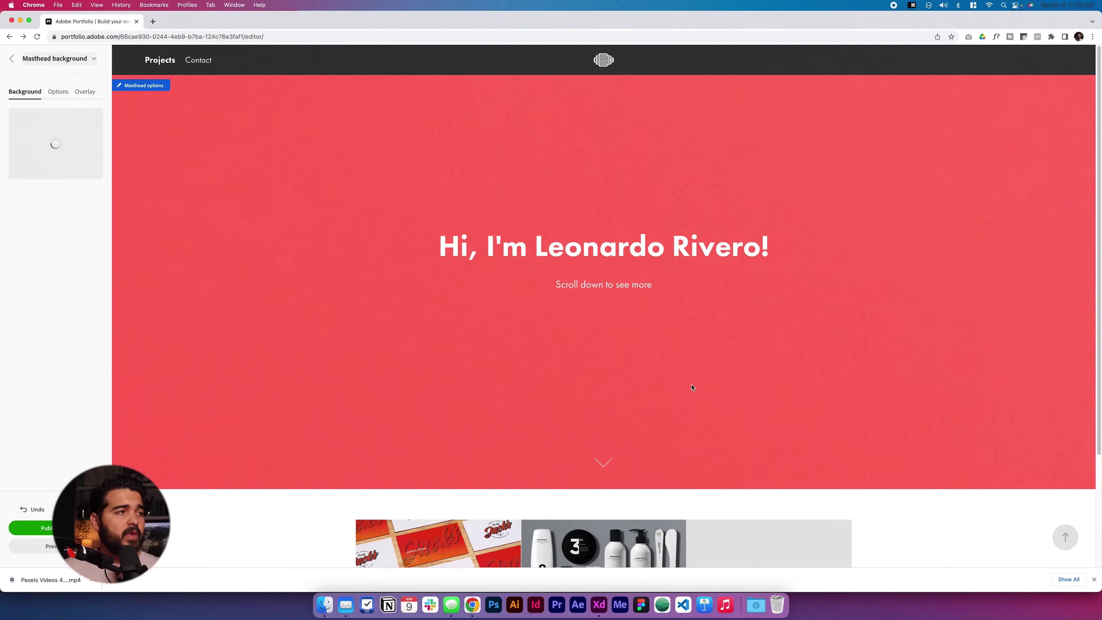
{"action": "scroll", "coordinate": [753, 389], "scroll_direction": "down", "scroll_amount": 5}
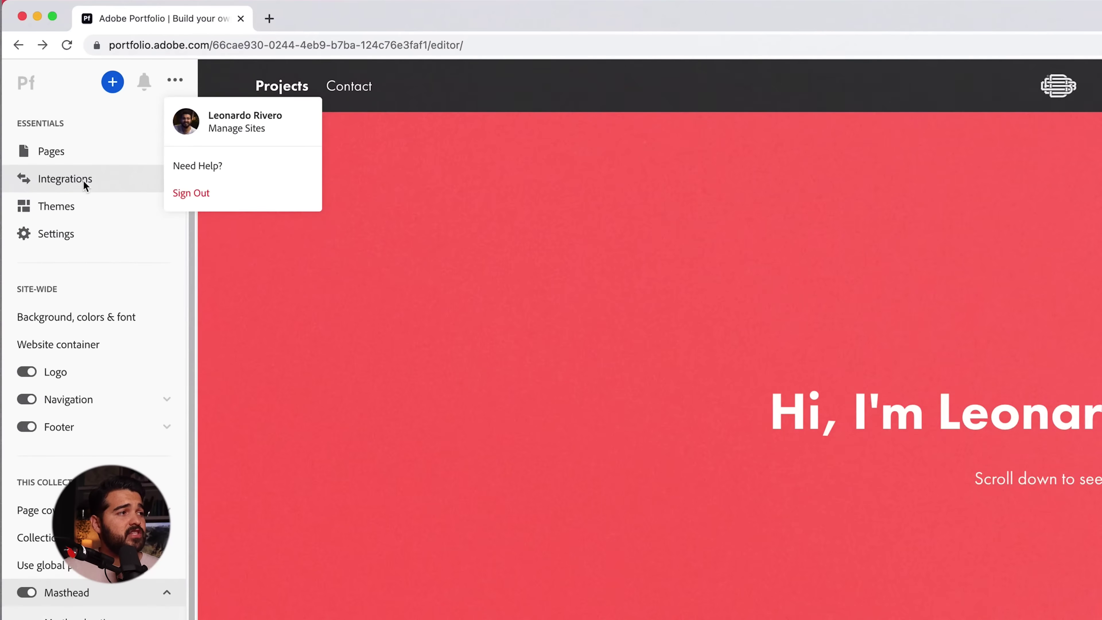
{"action": "left_click", "coordinate": [82, 180]}
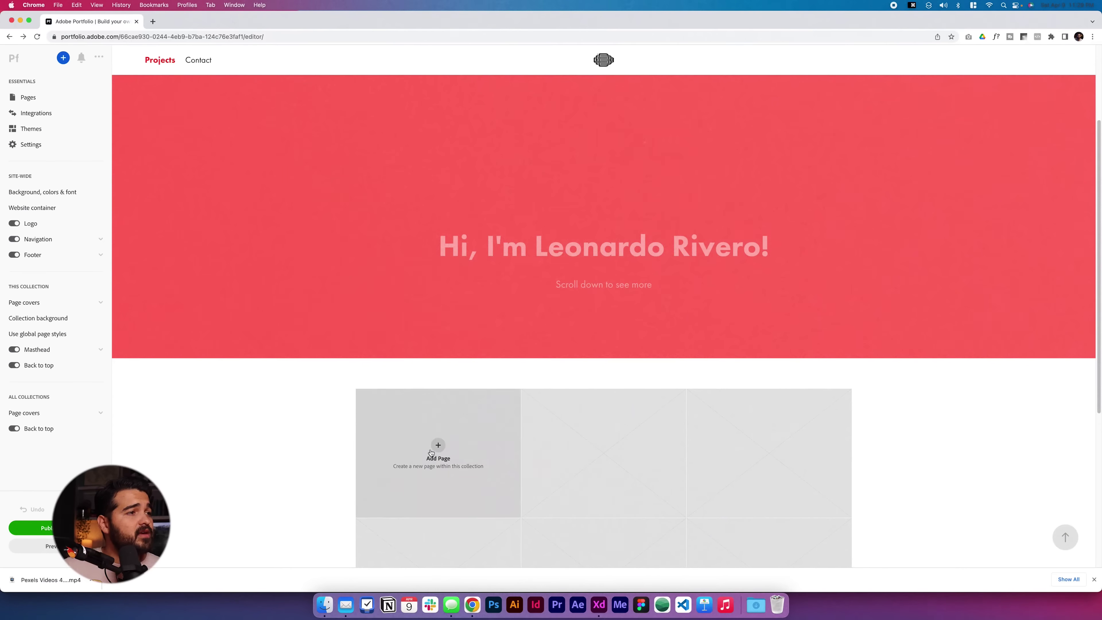
- Add a Jacks project page with jacks project.gif as its cover, and hide page titles on covers
{"action": "left_click", "coordinate": [437, 451]}
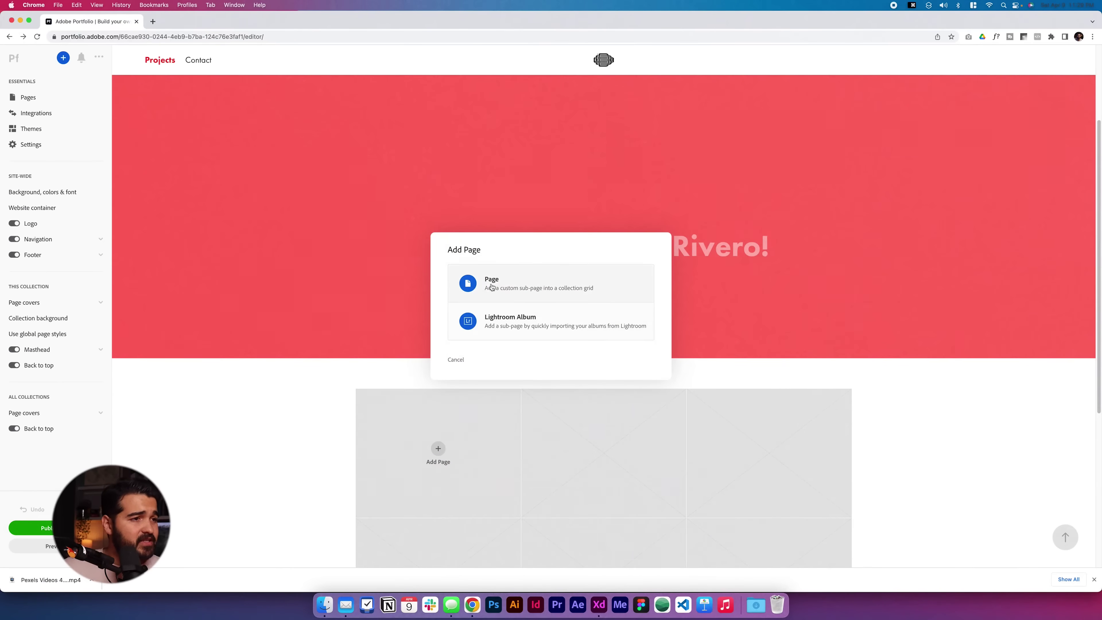
{"action": "left_click", "coordinate": [490, 288]}
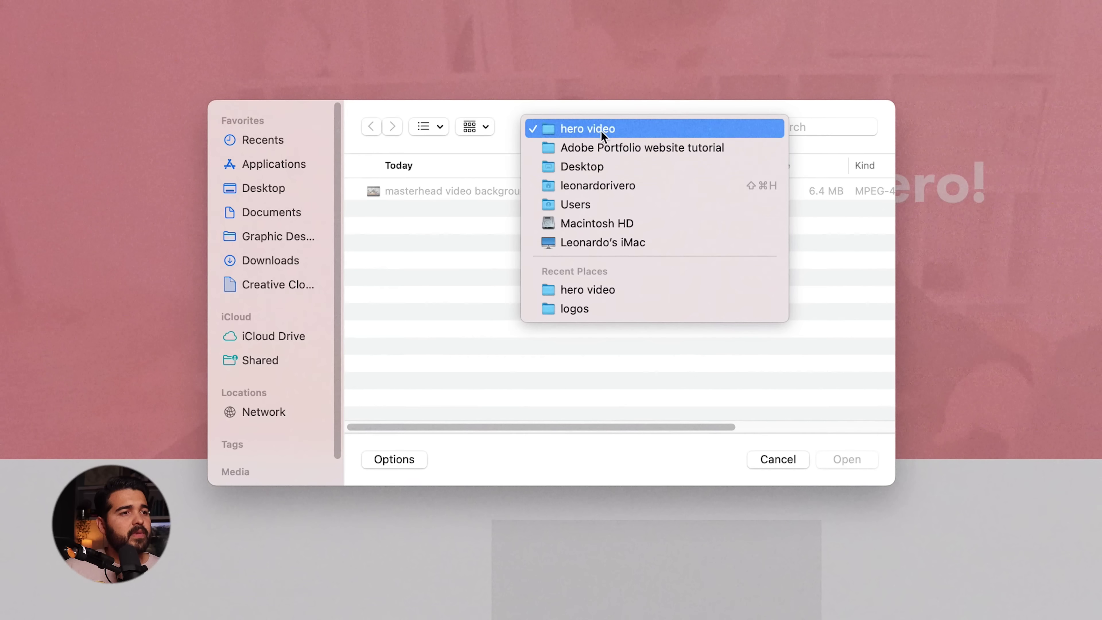
{"action": "left_click", "coordinate": [607, 147]}
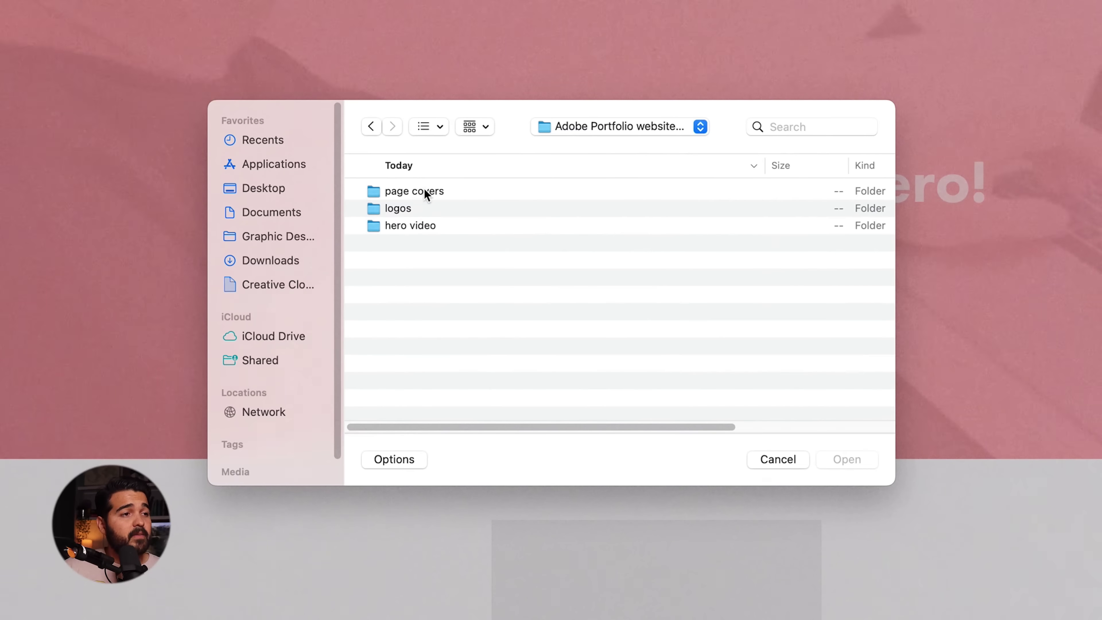
{"action": "double_click", "coordinate": [424, 191]}
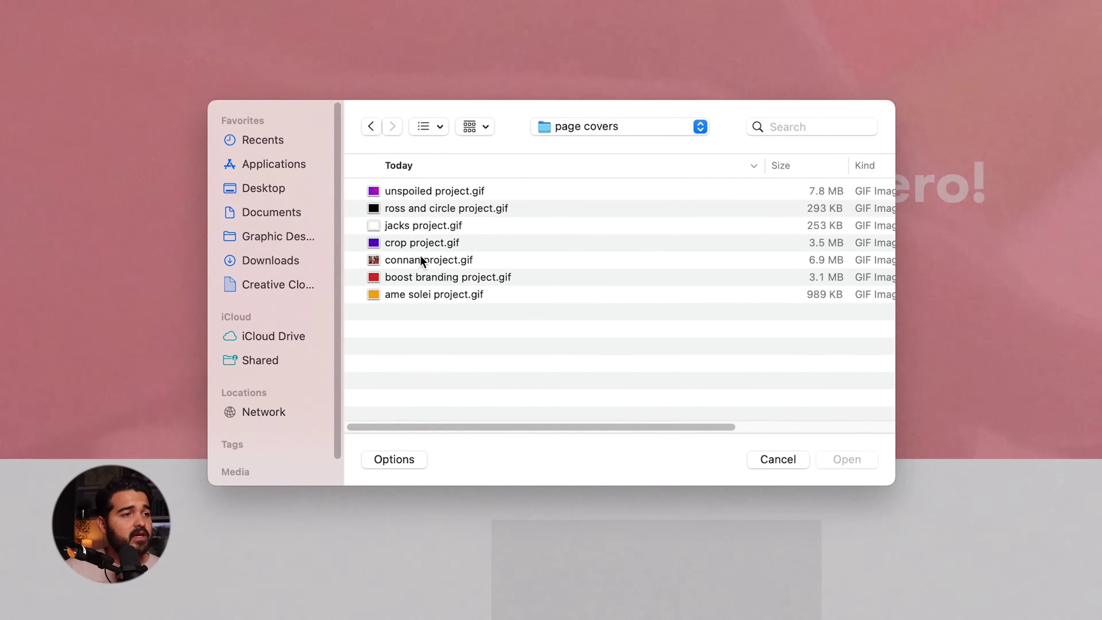
{"action": "left_click", "coordinate": [435, 226]}
{"action": "left_click", "coordinate": [833, 457]}
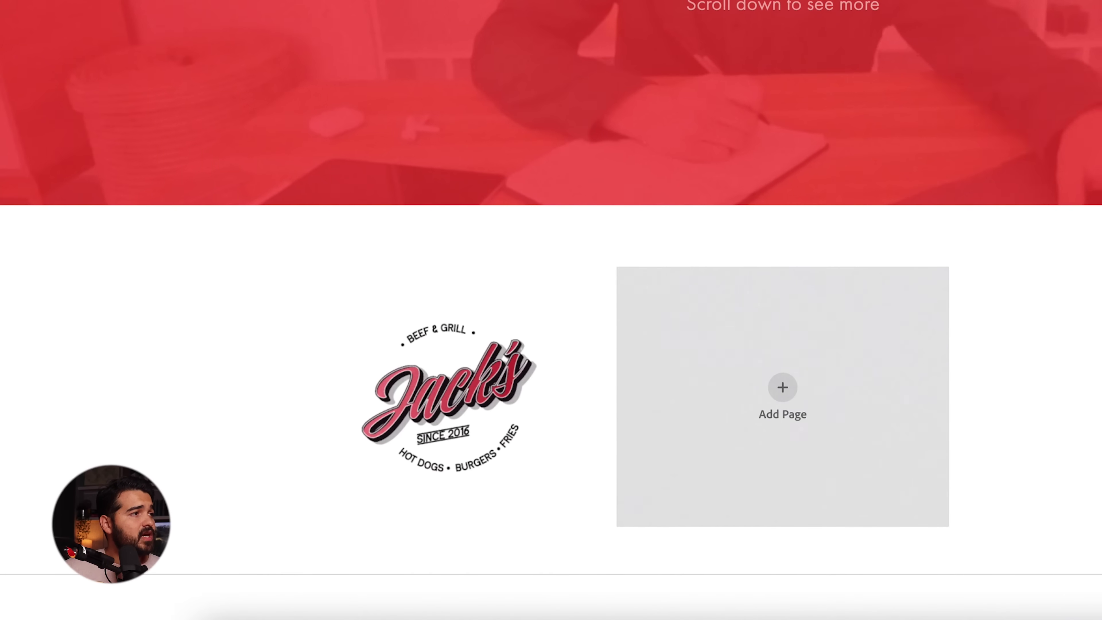
{"action": "mouse_move", "coordinate": [467, 411]}
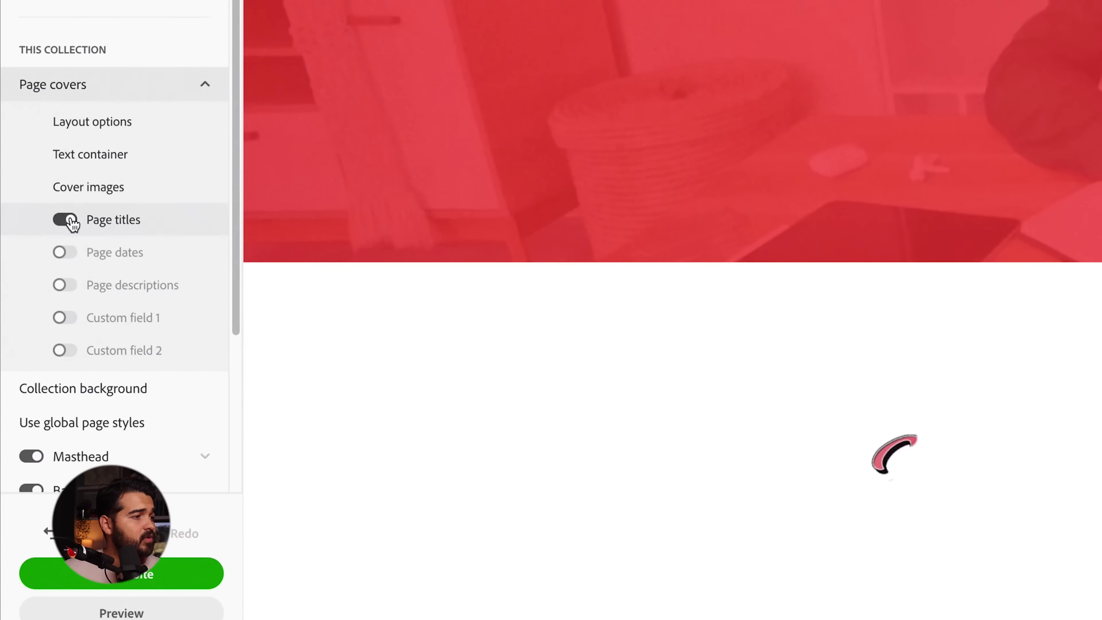
{"action": "left_click", "coordinate": [69, 220]}
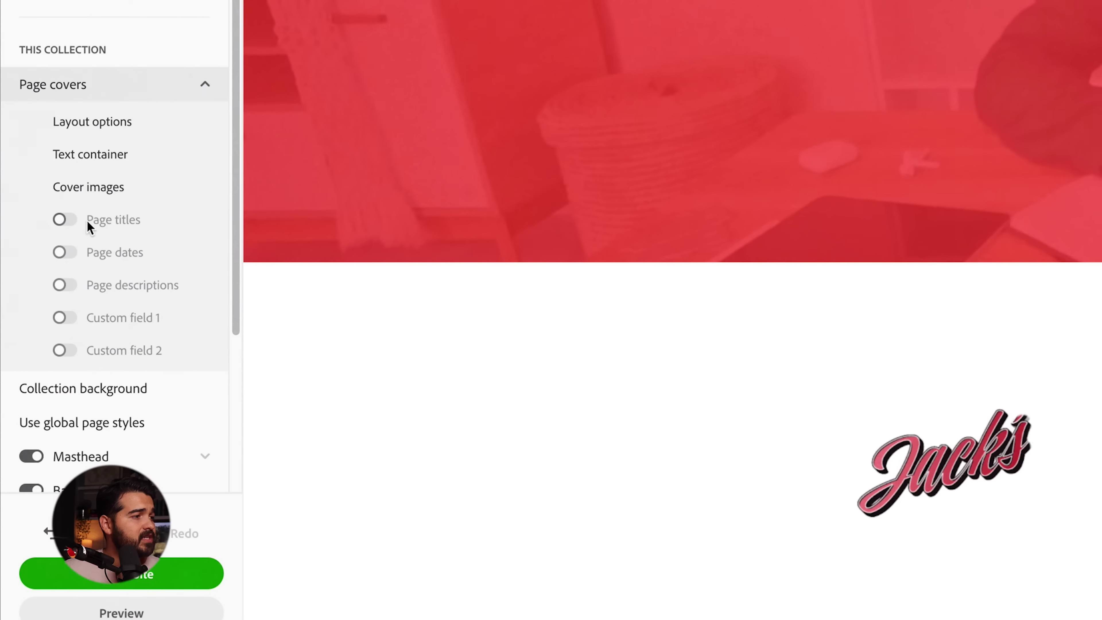
- Make the cover rollover overlay white #FFFFFF at 0% opacity with grayscale conversion on
{"action": "left_click", "coordinate": [126, 187]}
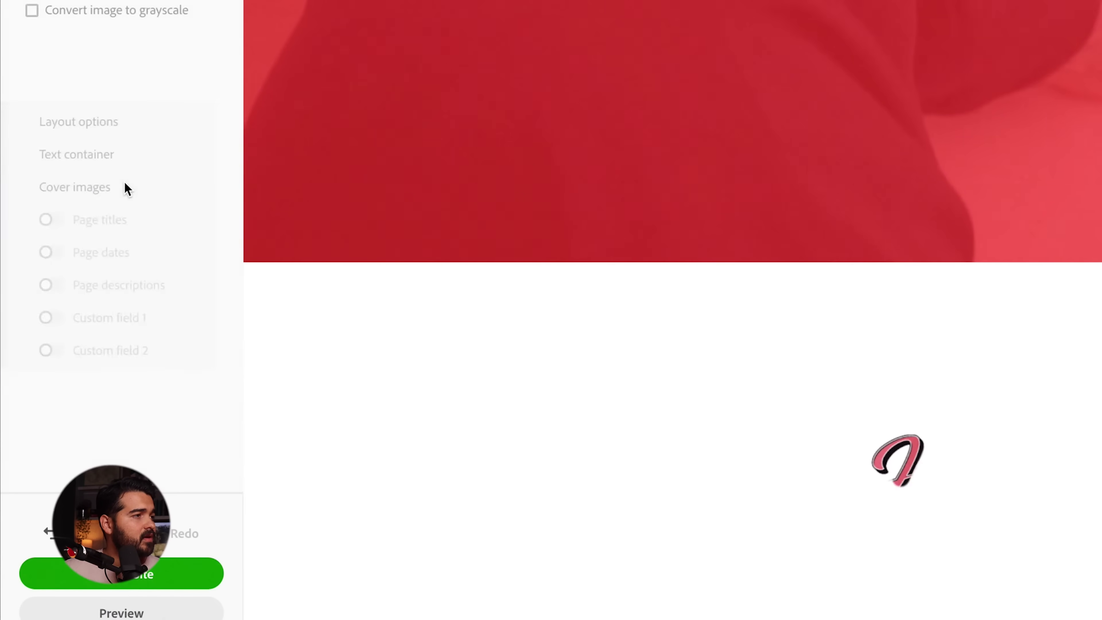
{"action": "left_click", "coordinate": [128, 101]}
{"action": "left_click", "coordinate": [40, 96]}
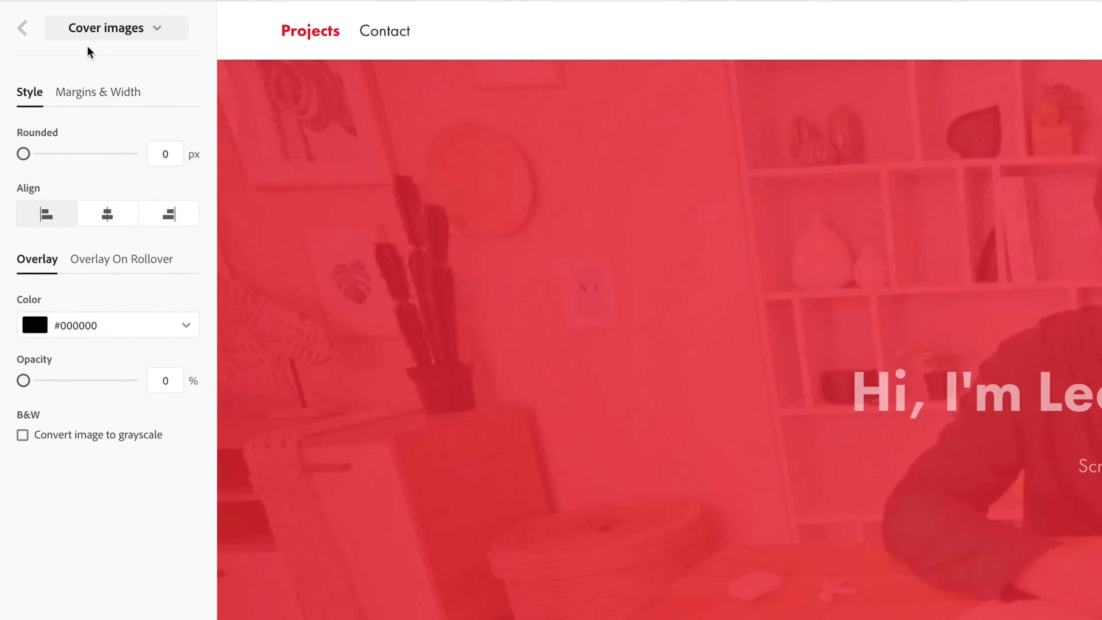
{"action": "left_click", "coordinate": [121, 260]}
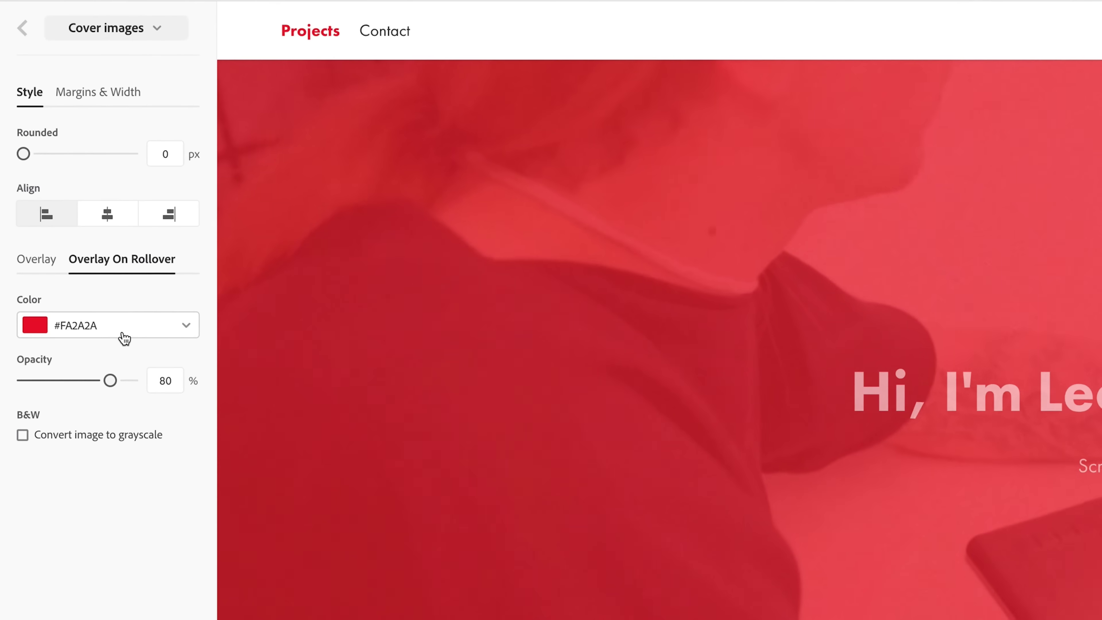
{"action": "left_click", "coordinate": [126, 335]}
{"action": "left_click", "coordinate": [38, 559]}
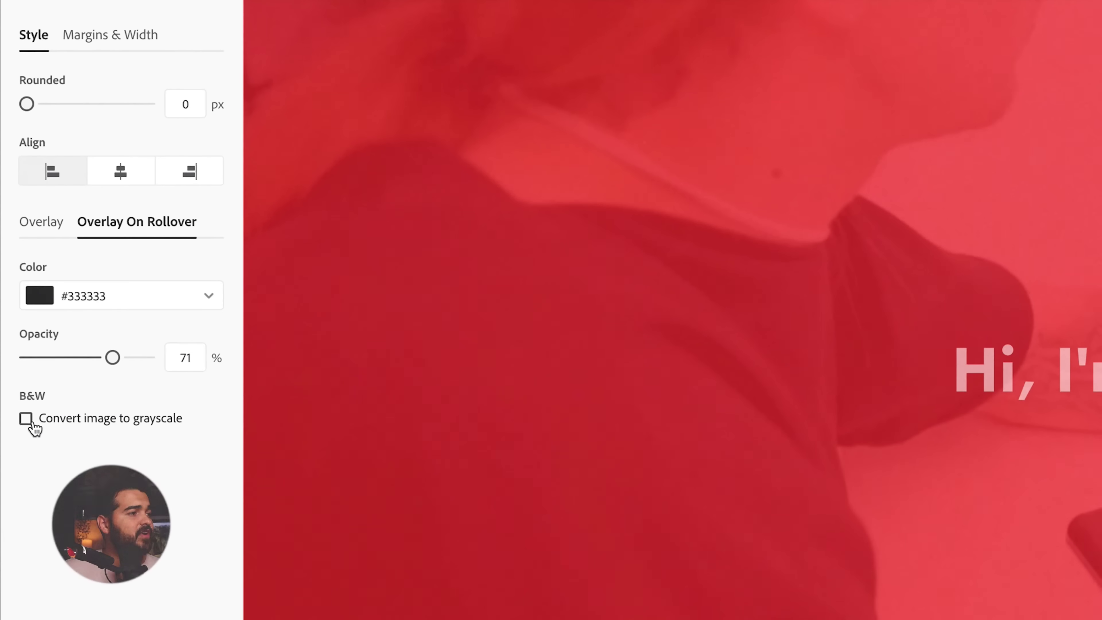
{"action": "left_click", "coordinate": [26, 418]}
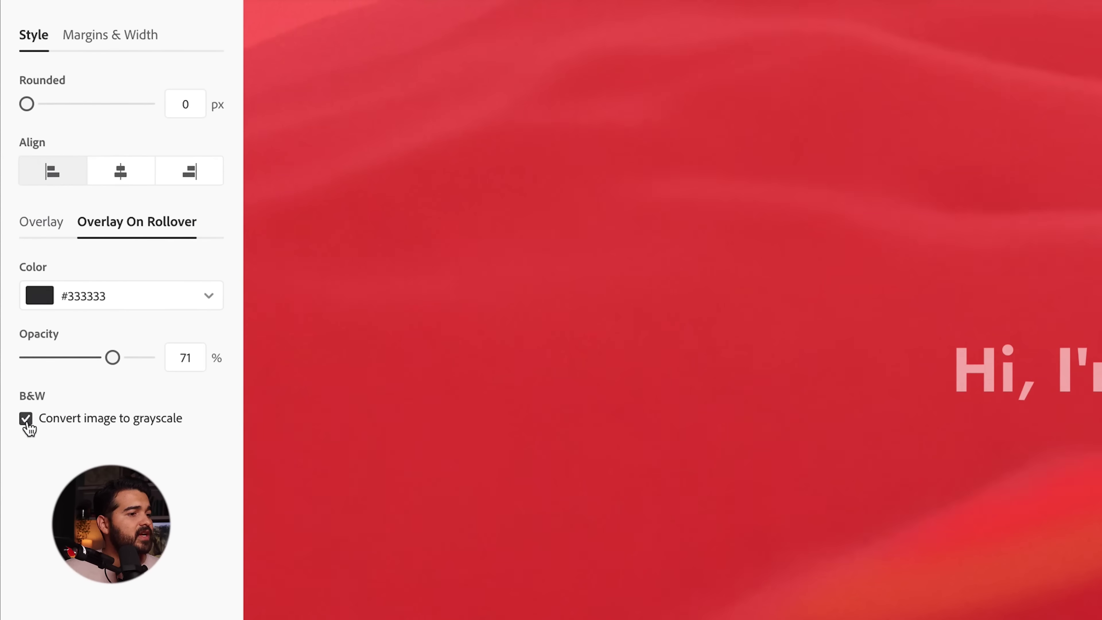
{"action": "left_click_drag", "start_coordinate": [113, 357], "coordinate": [98, 357]}
{"action": "left_click", "coordinate": [117, 300]}
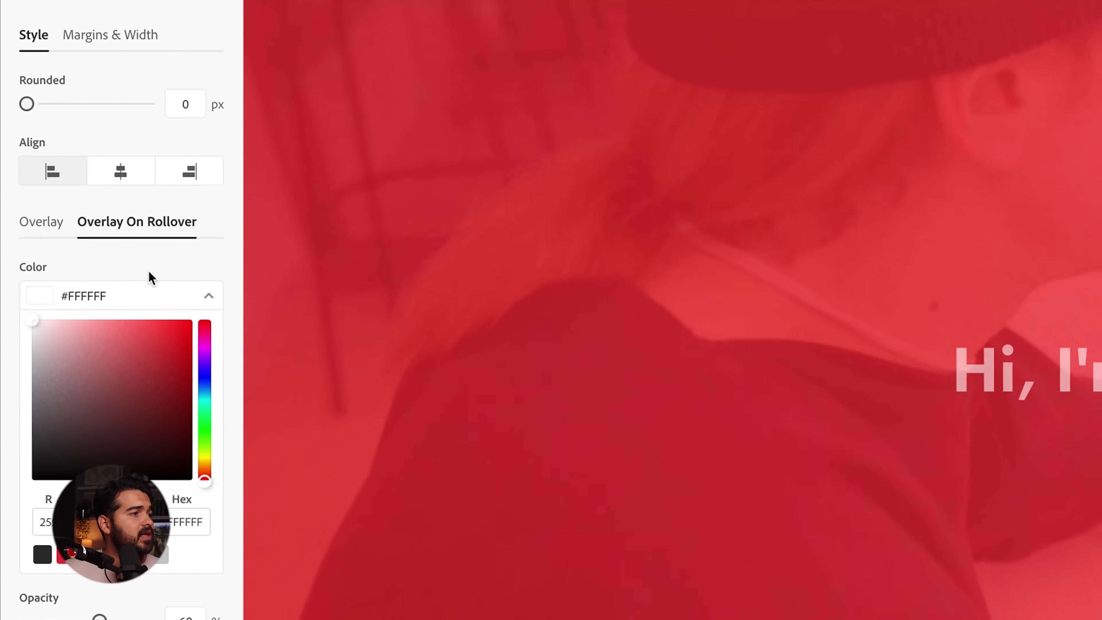
{"action": "left_click", "coordinate": [152, 296]}
{"action": "left_click_drag", "start_coordinate": [101, 358], "coordinate": [26, 358]}
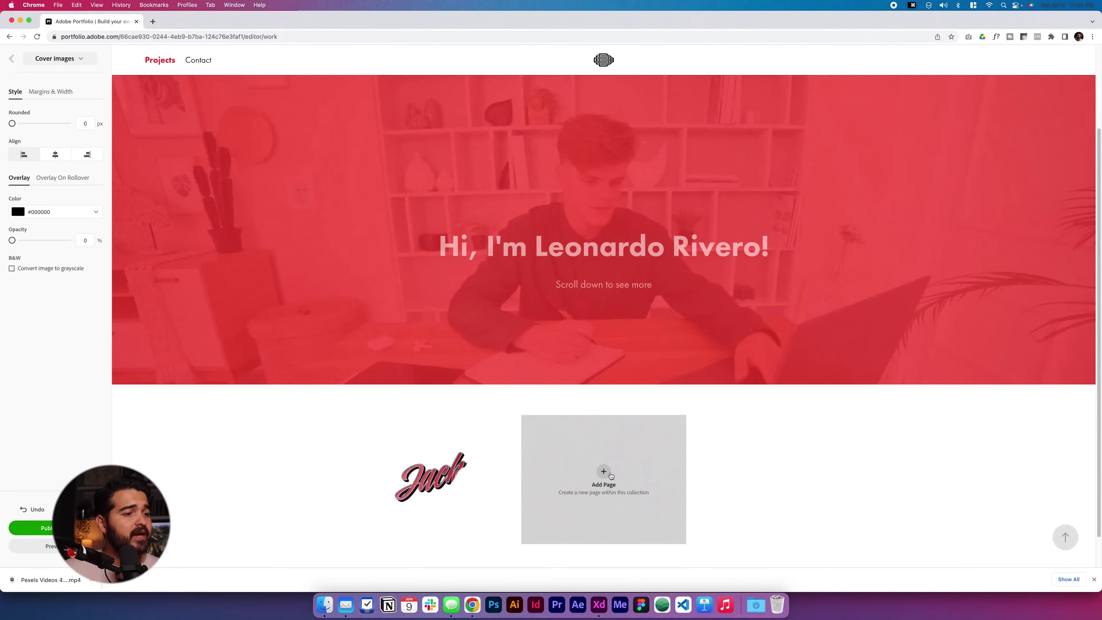
- Create a 'Boost branding project' page and go back to the Projects grid
{"action": "left_click", "coordinate": [611, 475]}
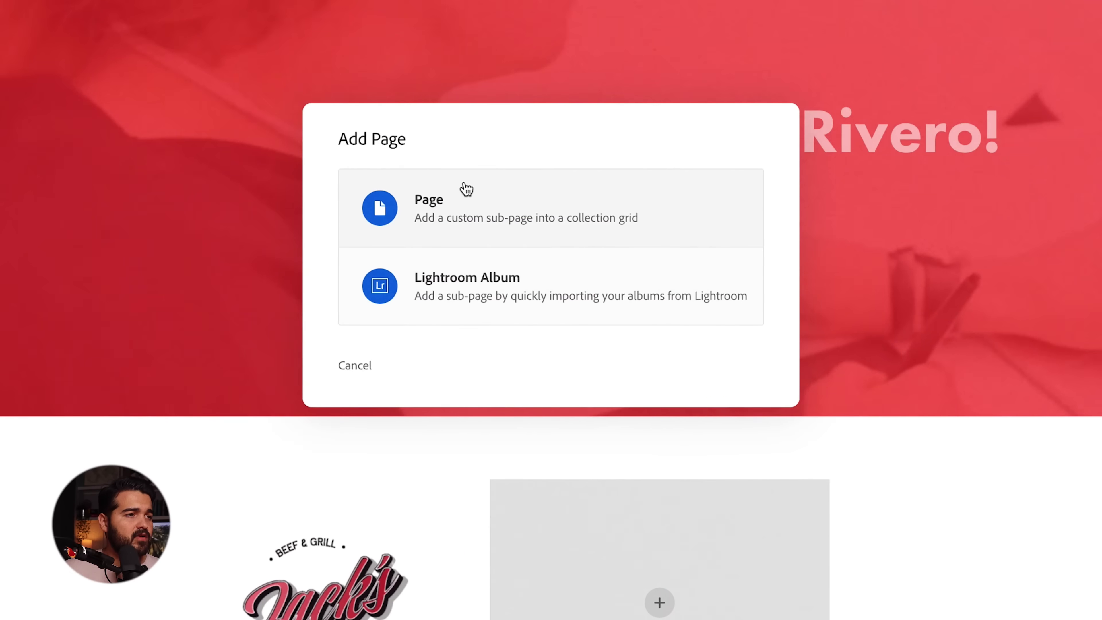
{"action": "left_click", "coordinate": [462, 184]}
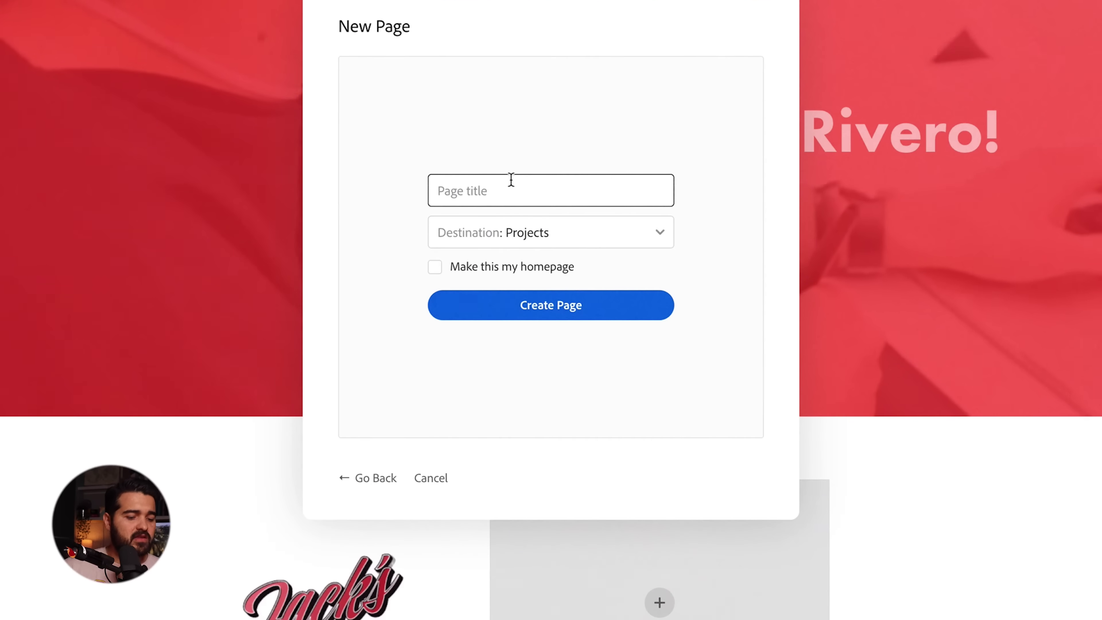
{"action": "type", "text": "Boost branding project"}
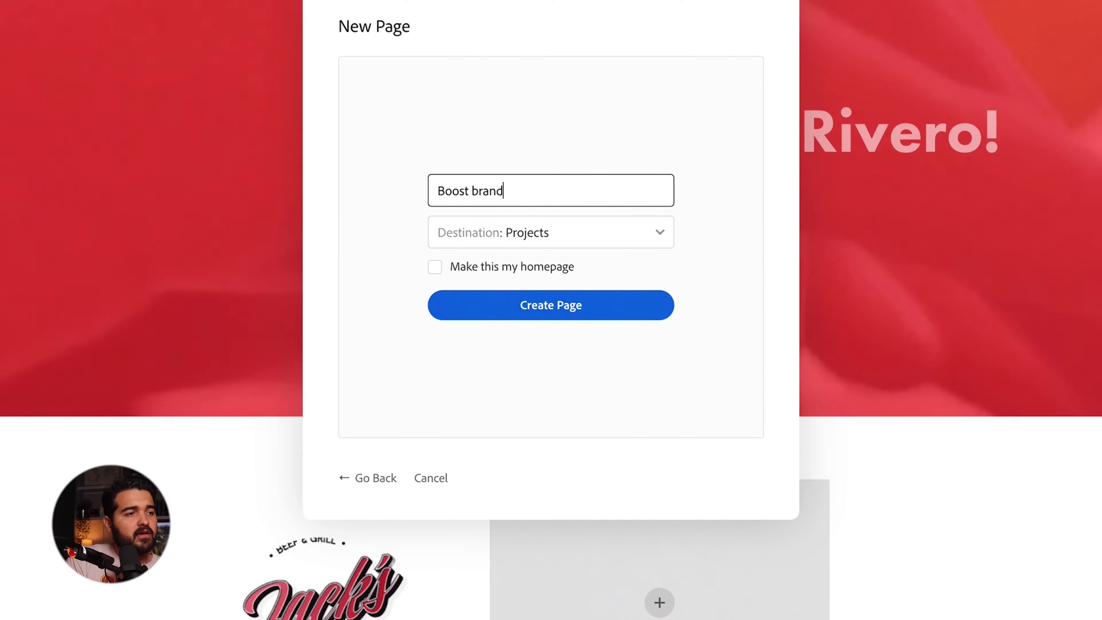
{"action": "key", "text": "Return"}
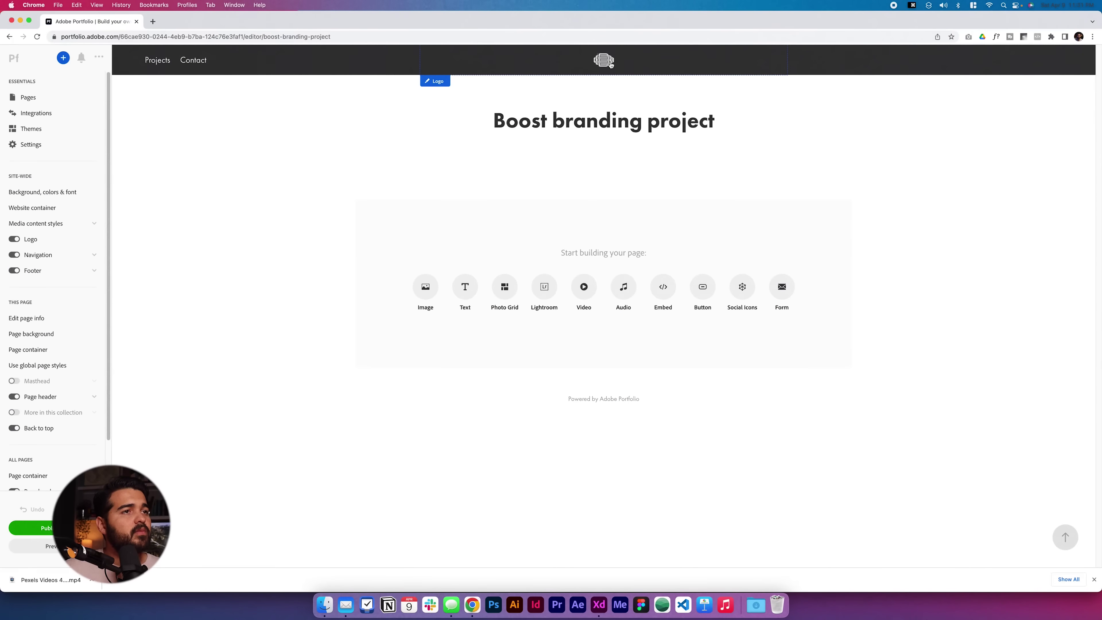
{"action": "left_click", "coordinate": [610, 64]}
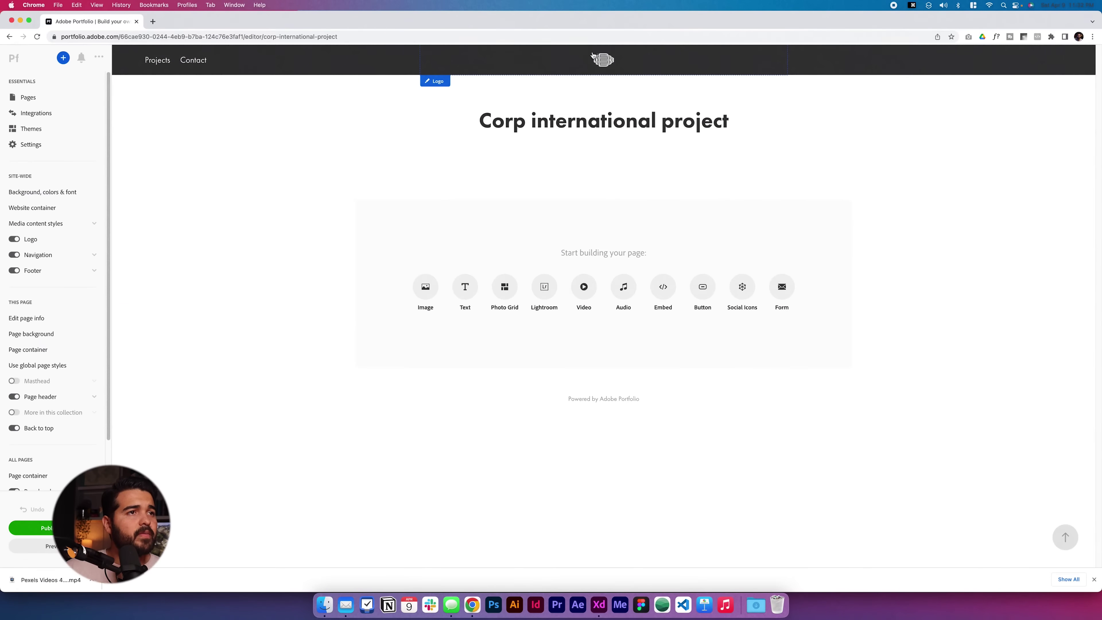
{"action": "left_click", "coordinate": [592, 54]}
- Upload a cover image for the empty project tile in the grid
{"action": "scroll", "coordinate": [447, 303], "scroll_direction": "down", "scroll_amount": 5}
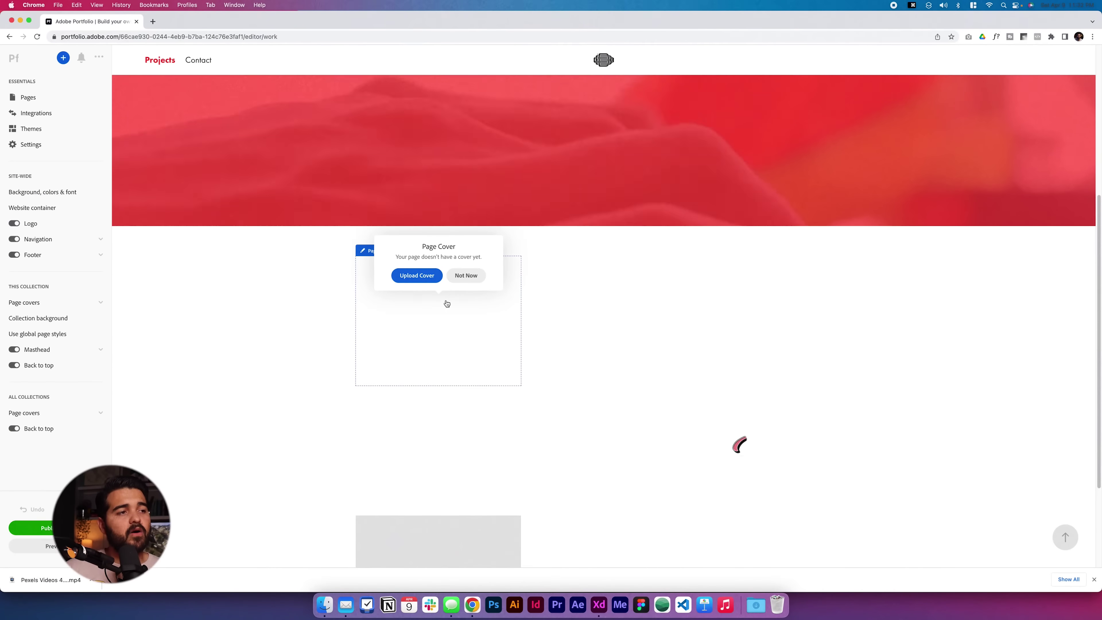
{"action": "left_click", "coordinate": [423, 278]}
{"action": "scroll", "coordinate": [616, 172], "scroll_direction": "down", "scroll_amount": 2}
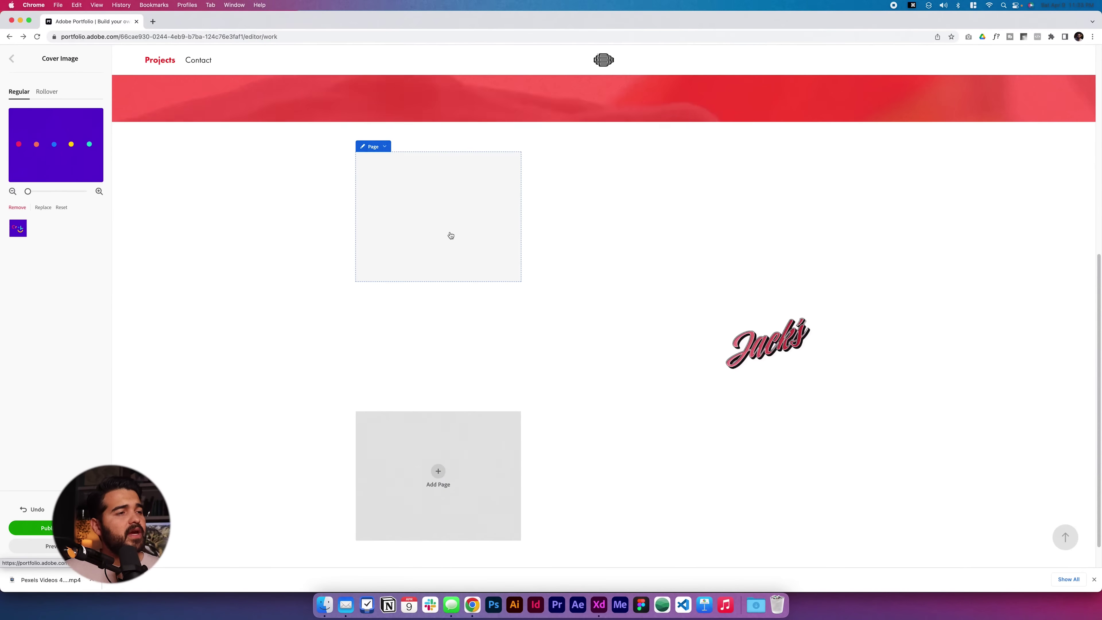
{"action": "left_click", "coordinate": [12, 59]}
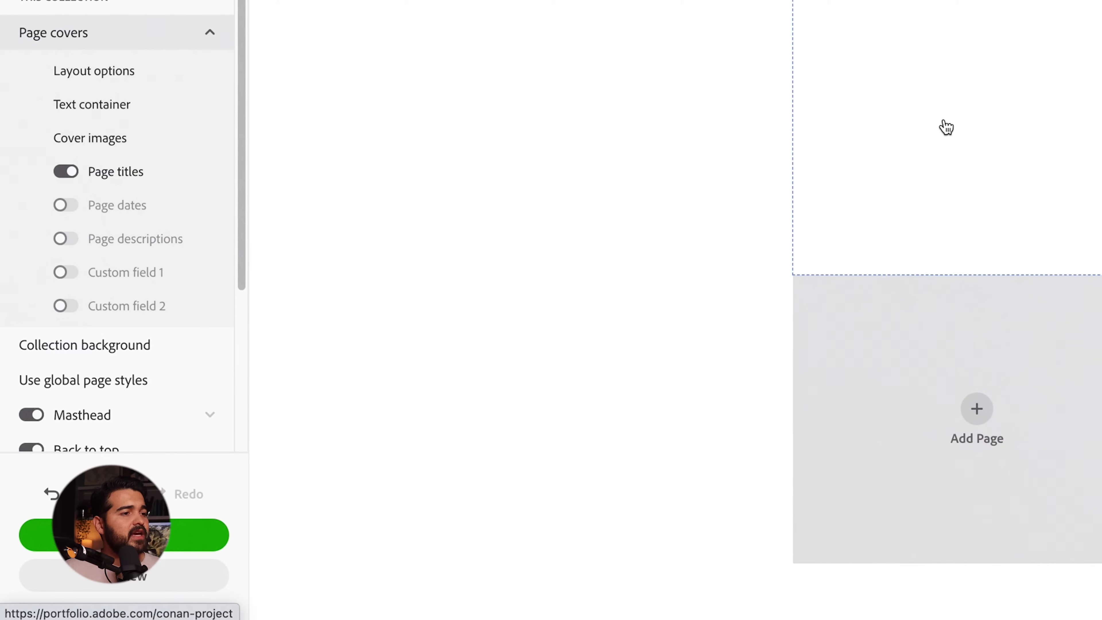
{"action": "left_click", "coordinate": [115, 171]}
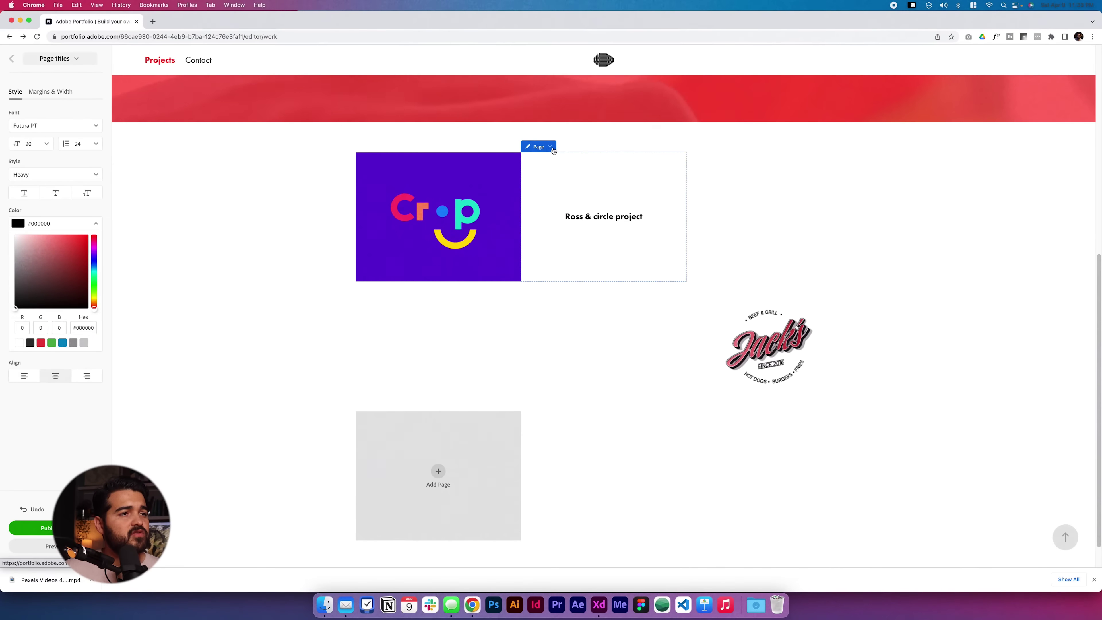
- Set ross and circle project.gif as the next project tile's cover
{"action": "left_click", "coordinate": [547, 179]}
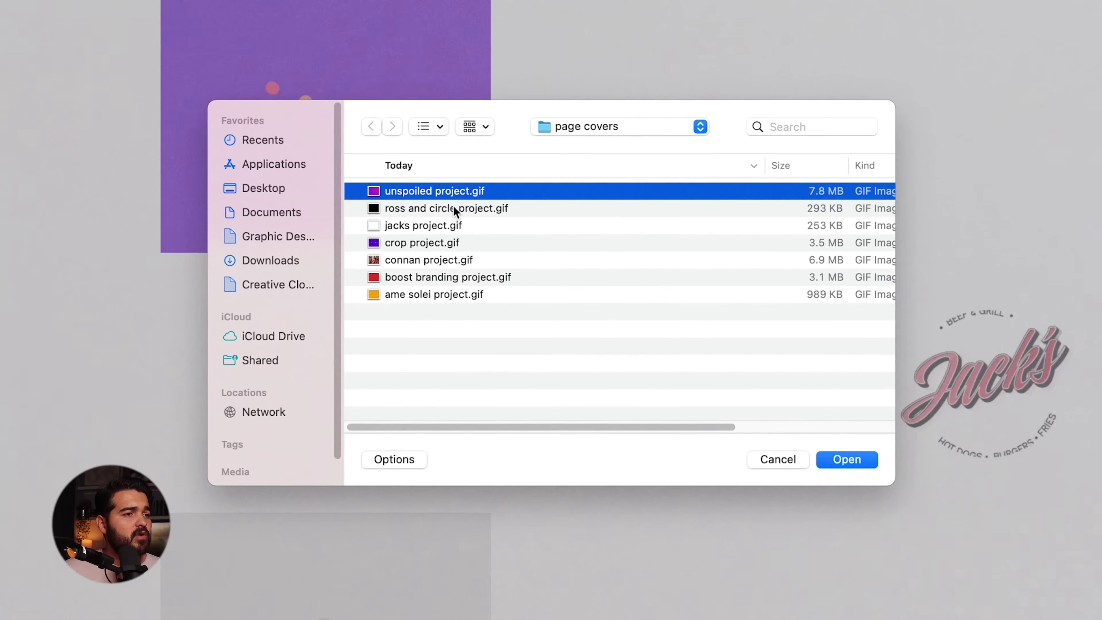
{"action": "left_click", "coordinate": [499, 253]}
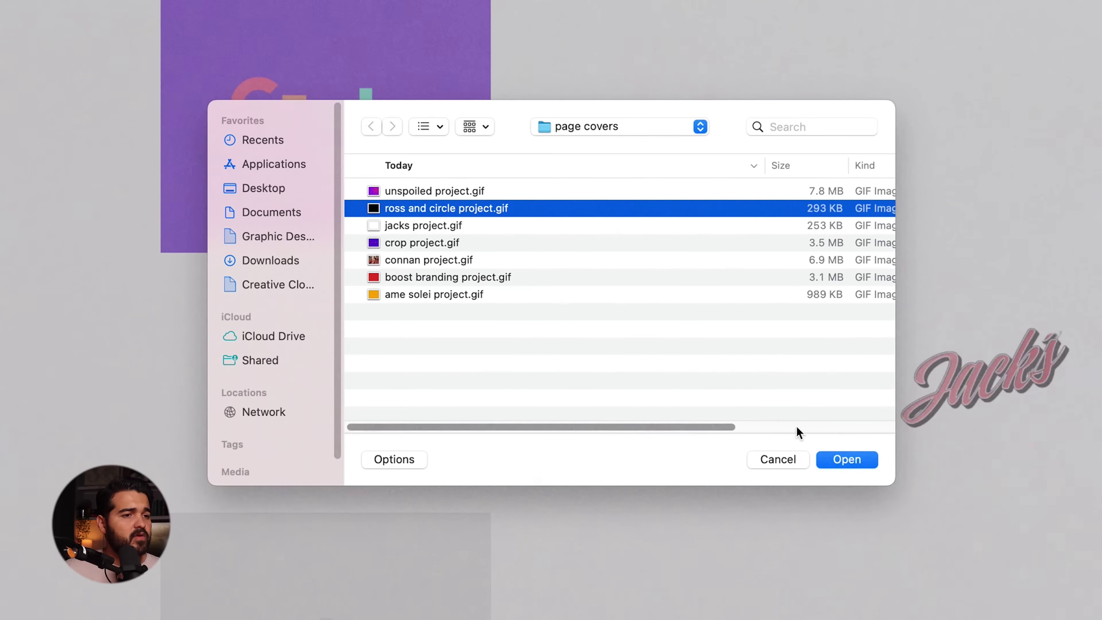
{"action": "key", "text": "Return"}
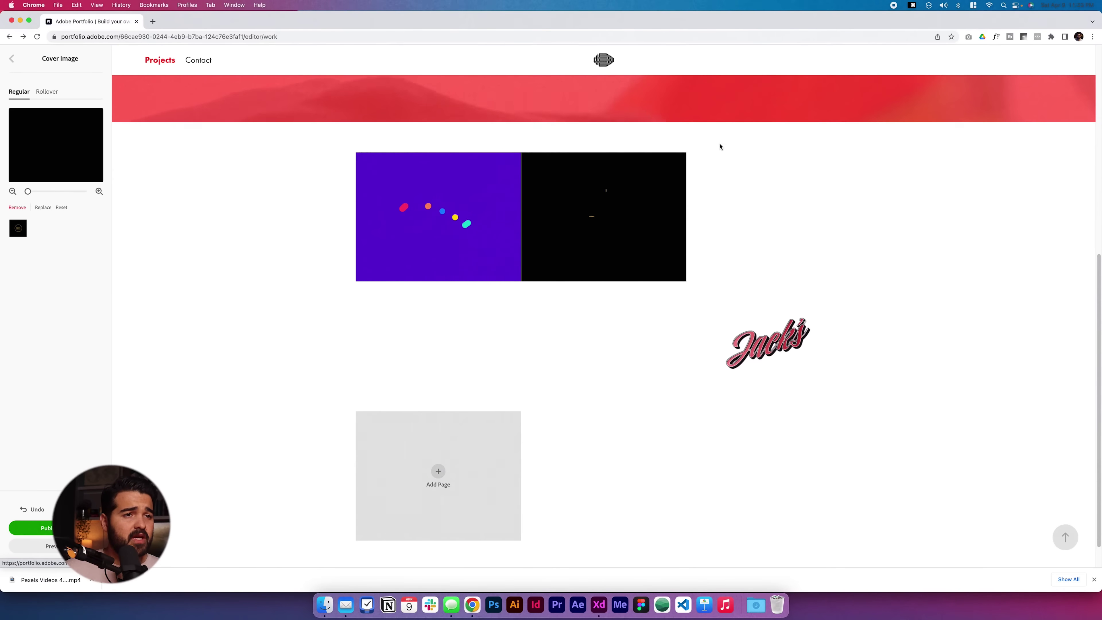
- Upload boost branding project.gif as the cover of the following project tile
{"action": "left_click", "coordinate": [713, 147]}
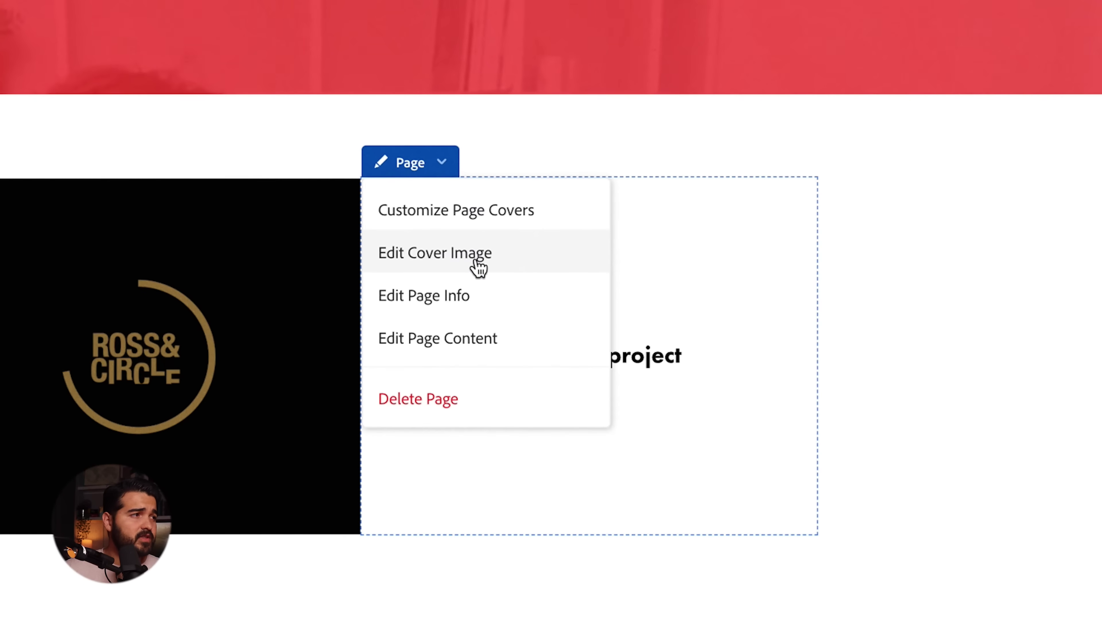
{"action": "left_click", "coordinate": [479, 256]}
{"action": "left_click", "coordinate": [104, 204]}
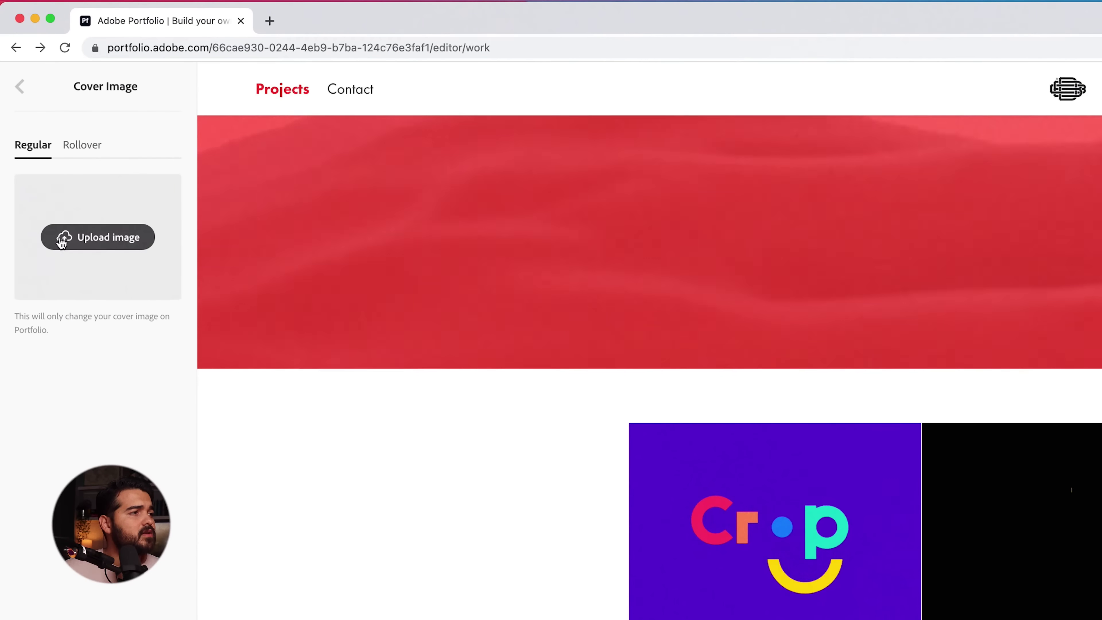
{"action": "left_click", "coordinate": [61, 239]}
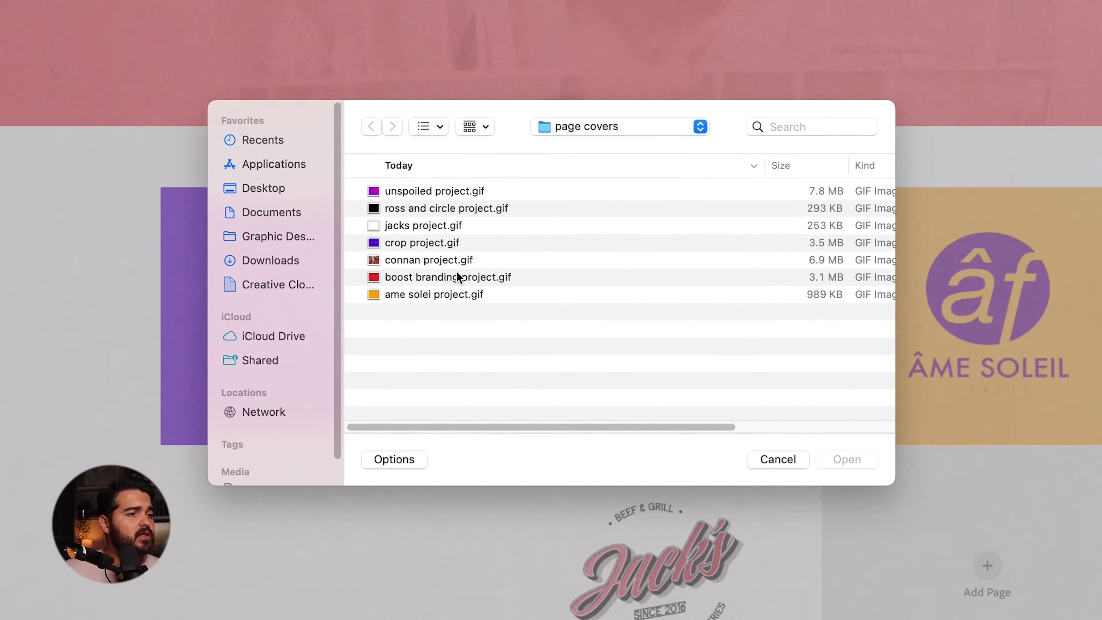
{"action": "left_click", "coordinate": [457, 277]}
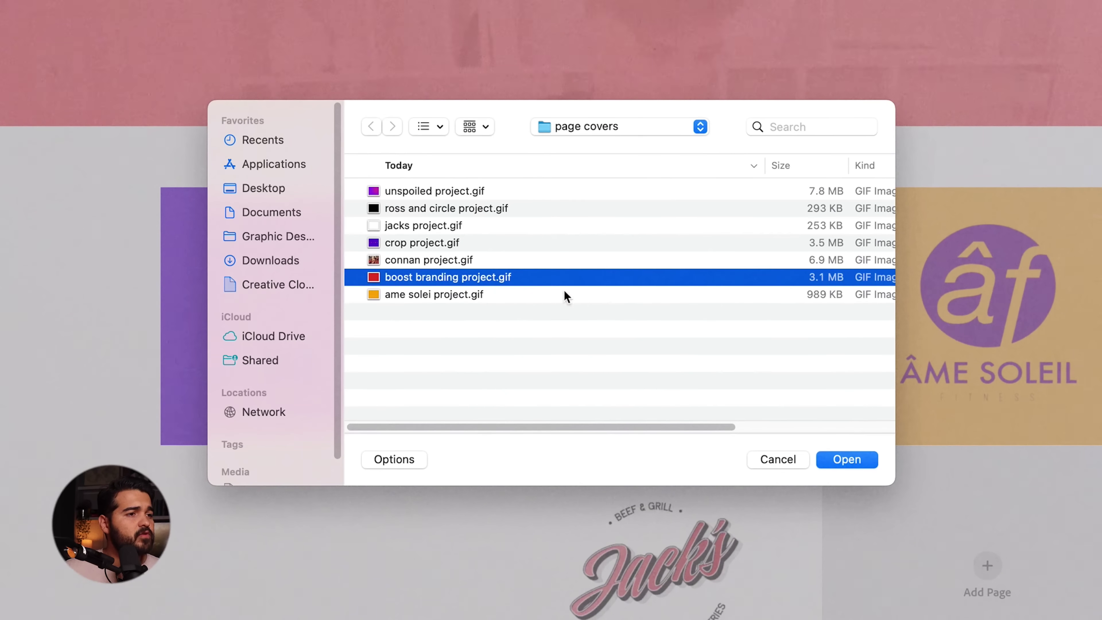
{"action": "left_click", "coordinate": [847, 459]}
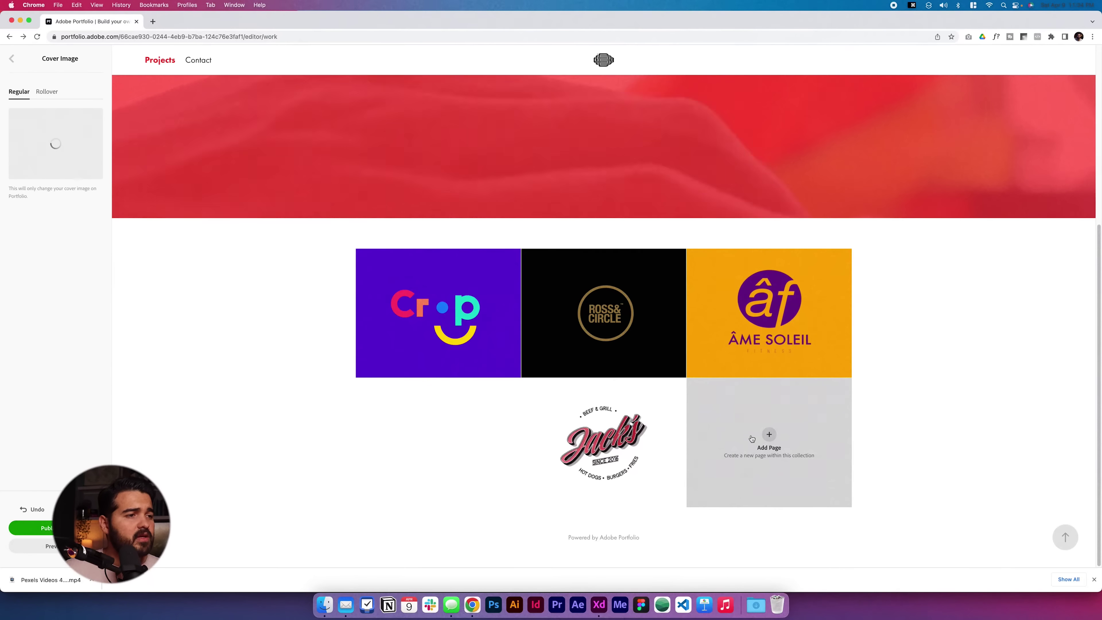
- In Finder, preview the page covers GIFs, from ame solei project.gif up to unspoiled project.gif
{"action": "key", "text": "super+Tab"}
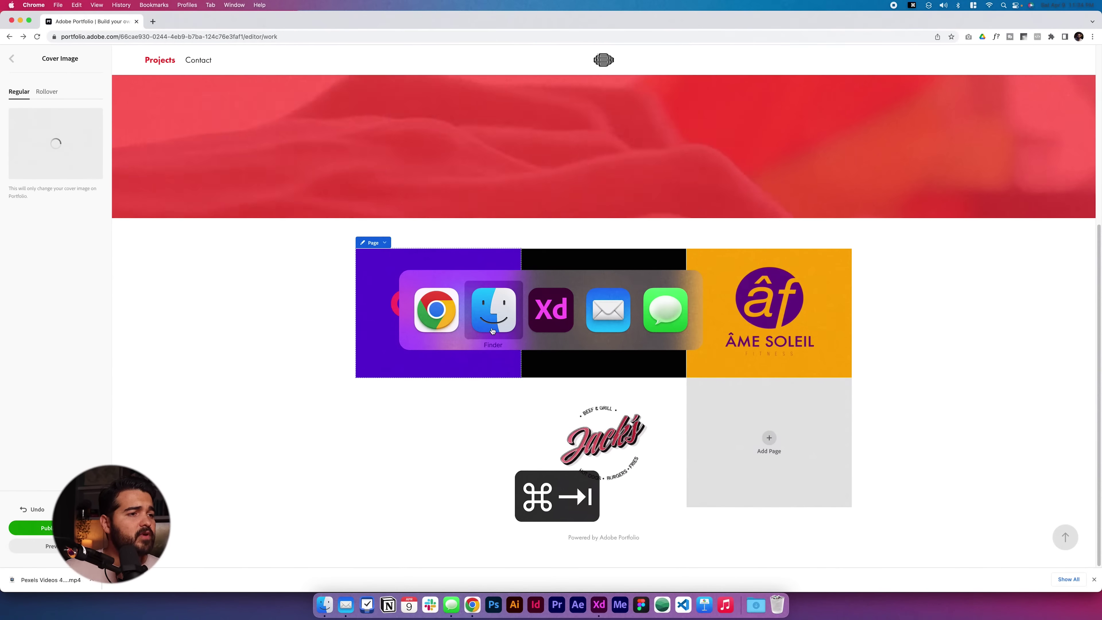
{"action": "key", "text": "Up"}
{"action": "key", "text": "Up"}
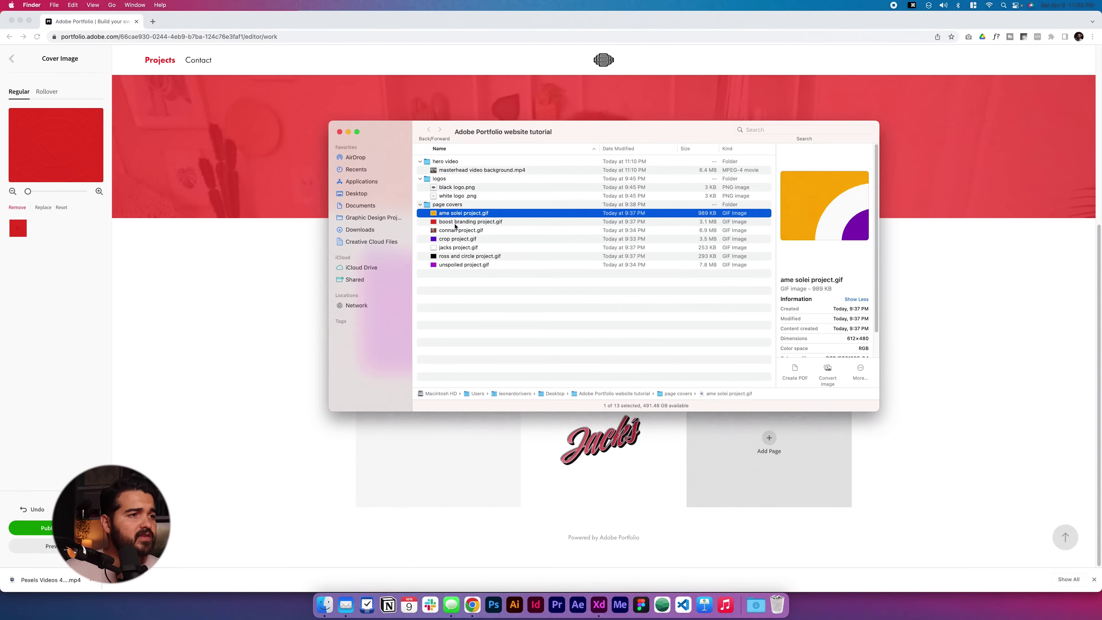
{"action": "left_click", "coordinate": [458, 255]}
{"action": "left_click_drag", "start_coordinate": [510, 135], "coordinate": [195, 81]}
{"action": "key", "text": "Up"}
{"action": "key", "text": "Up"}
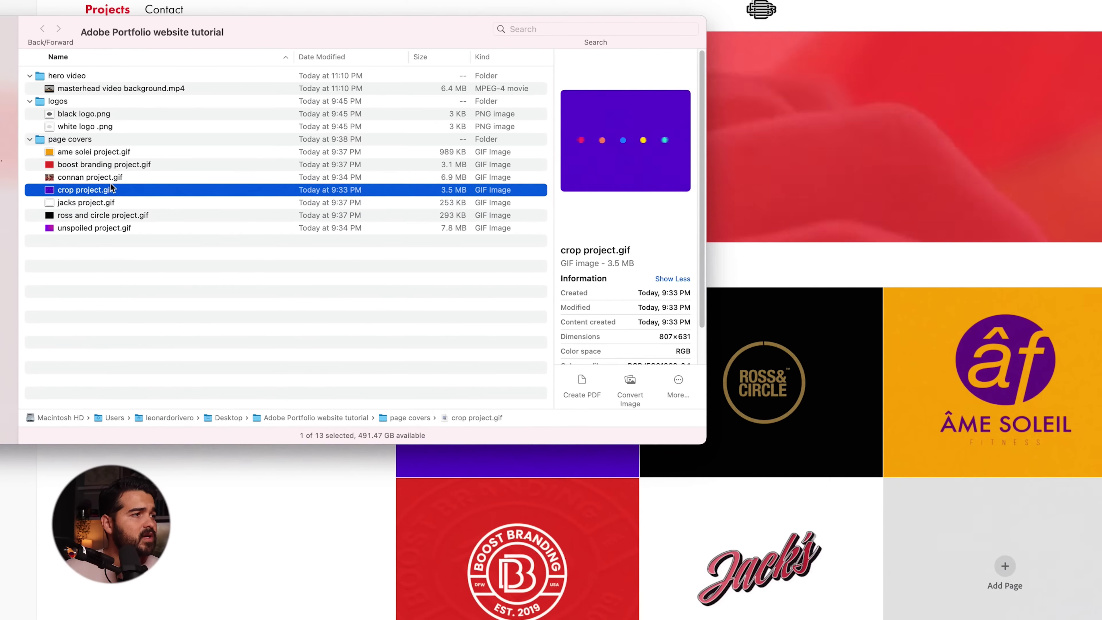
{"action": "key", "text": "Up"}
{"action": "left_click", "coordinate": [63, 231]}
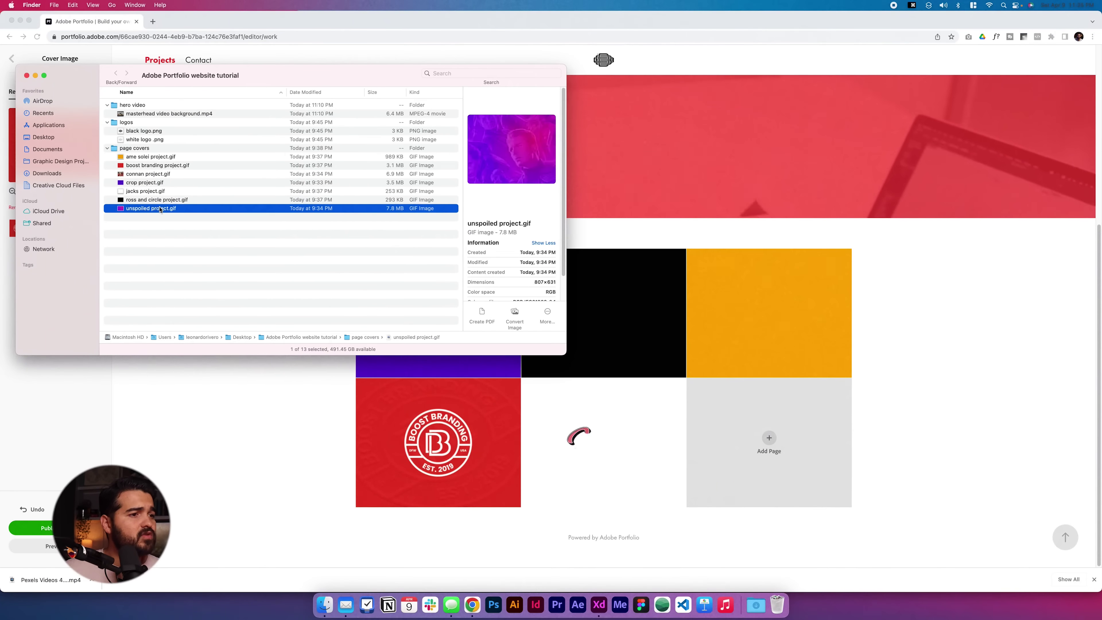
- Add a new page named 'Unspoiled' to the Projects grid
{"action": "left_click", "coordinate": [698, 410]}
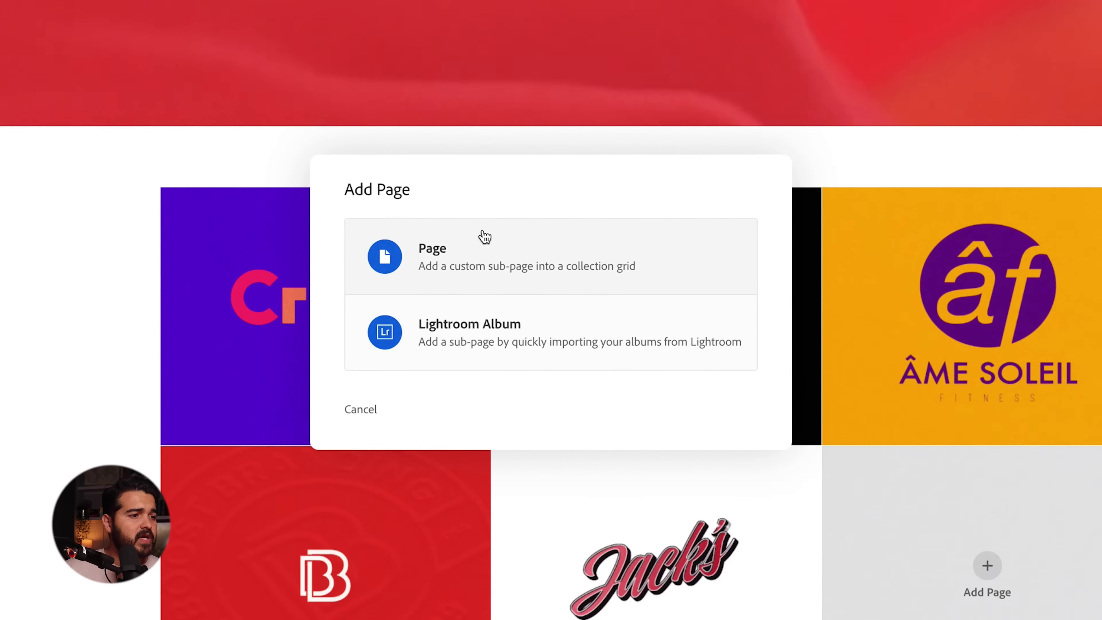
{"action": "left_click", "coordinate": [485, 237]}
{"action": "type", "text": "Unspoiled"}
{"action": "key", "text": "Return"}
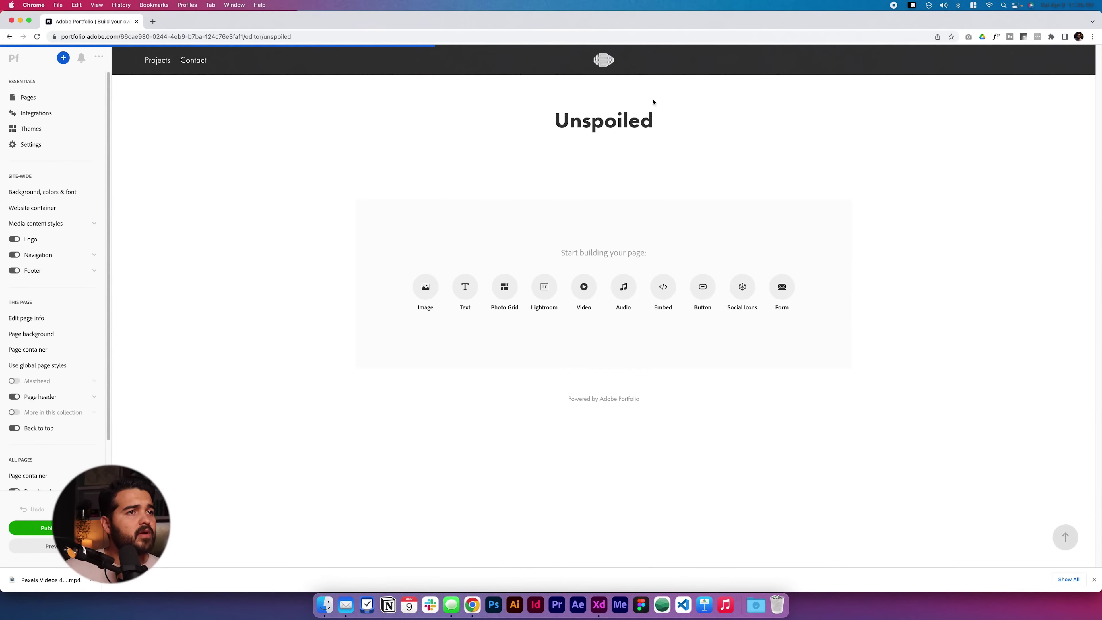
{"action": "left_click", "coordinate": [603, 64]}
- Upload unspoiled project.gif as the Unspoiled tile's cover image
{"action": "scroll", "coordinate": [760, 458], "scroll_direction": "down", "scroll_amount": 6}
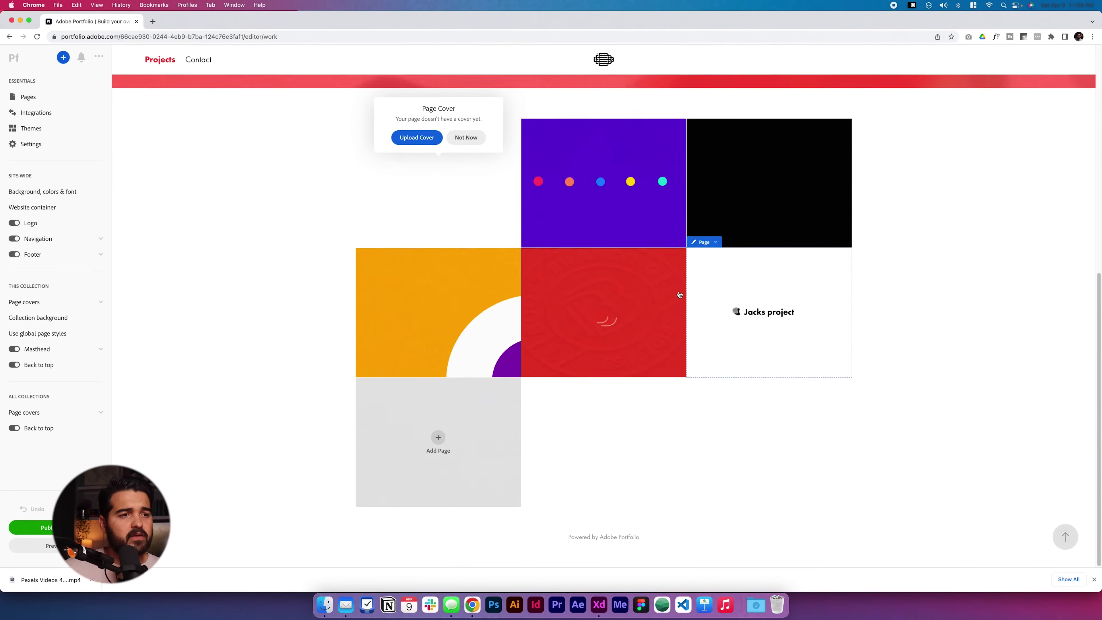
{"action": "left_click", "coordinate": [710, 274]}
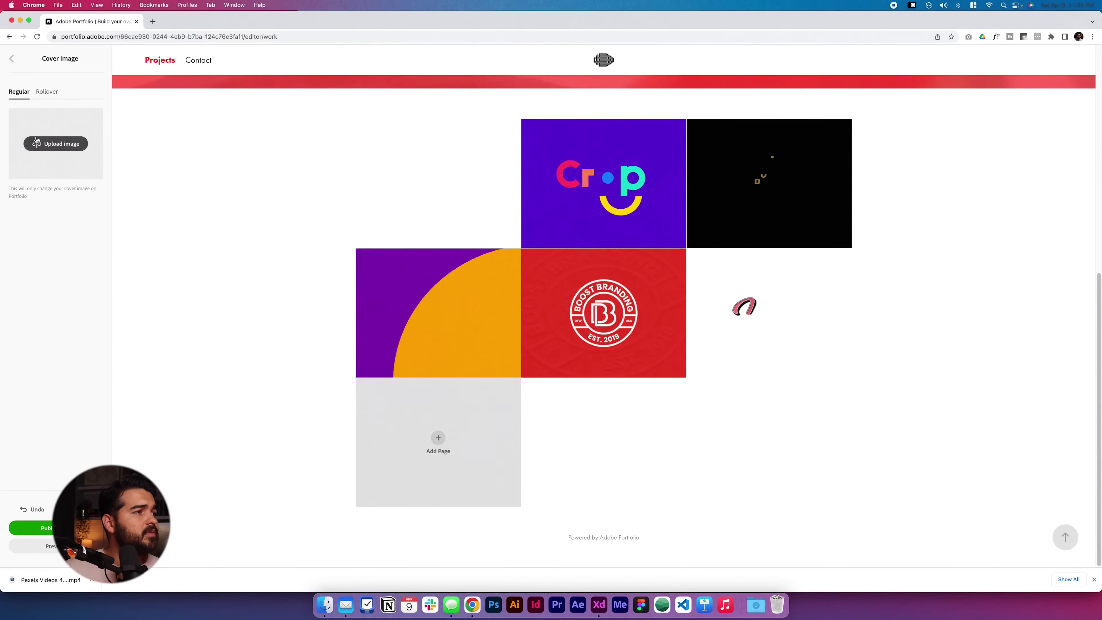
{"action": "left_click", "coordinate": [56, 143]}
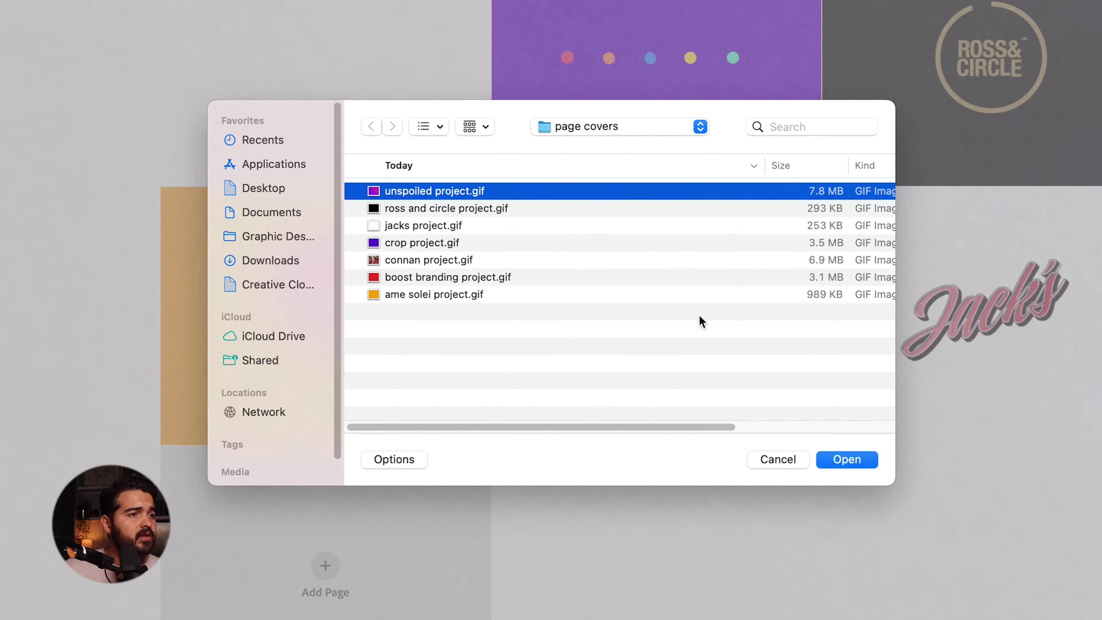
{"action": "left_click", "coordinate": [846, 459]}
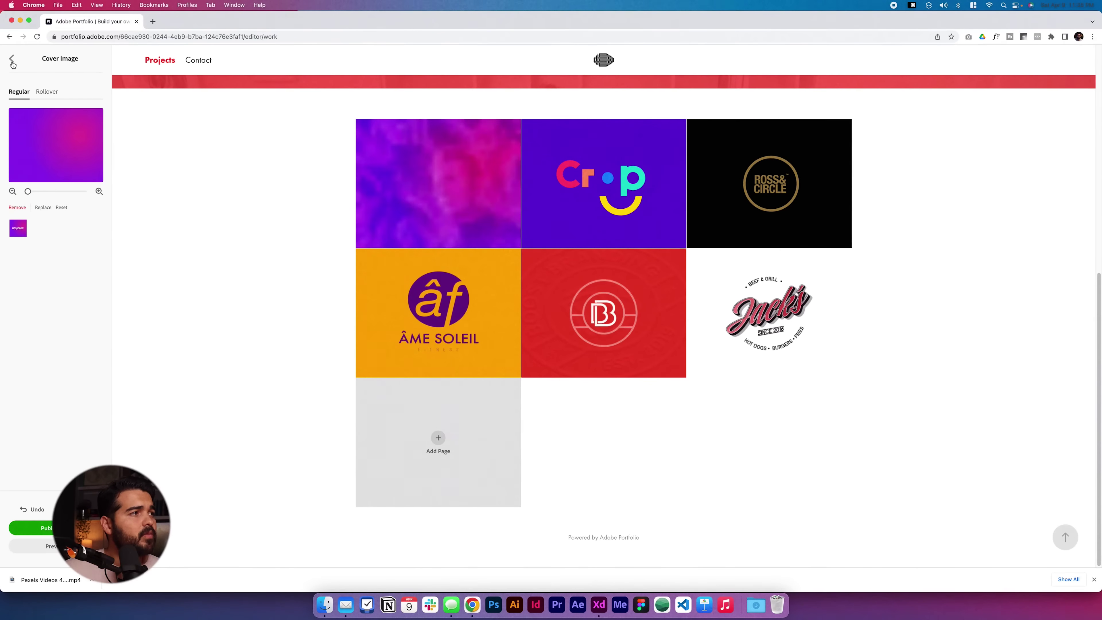
{"action": "left_click", "coordinate": [12, 60]}
{"action": "left_click", "coordinate": [42, 98]}
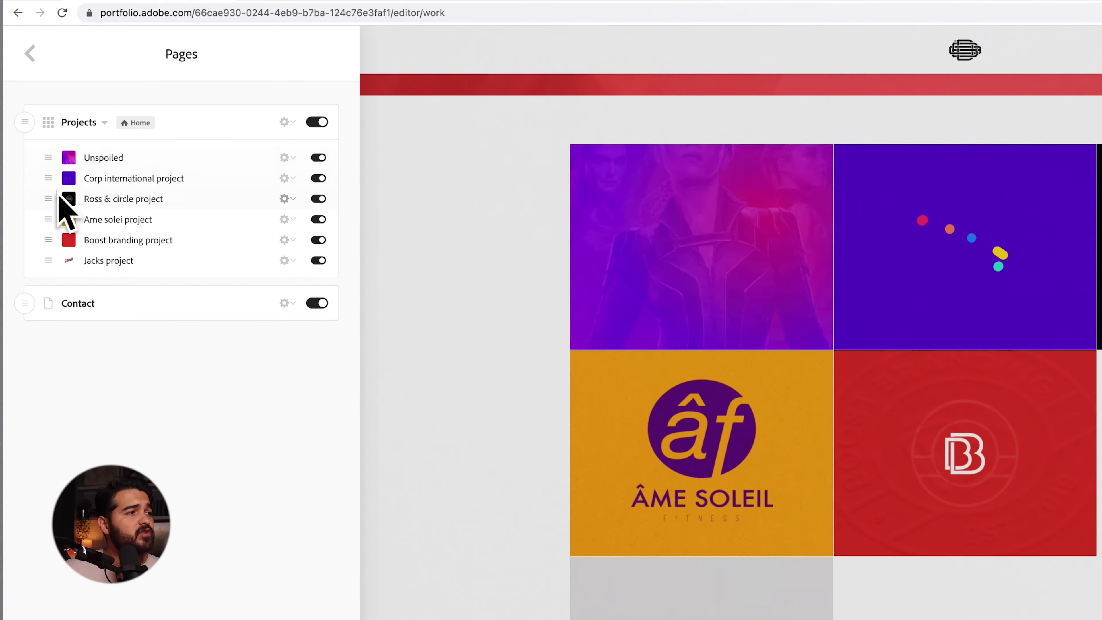
- Reorder the Projects pages in the Pages panel, putting Jacks project first and Unspoiled last
{"action": "left_click_drag", "start_coordinate": [44, 160], "coordinate": [55, 207]}
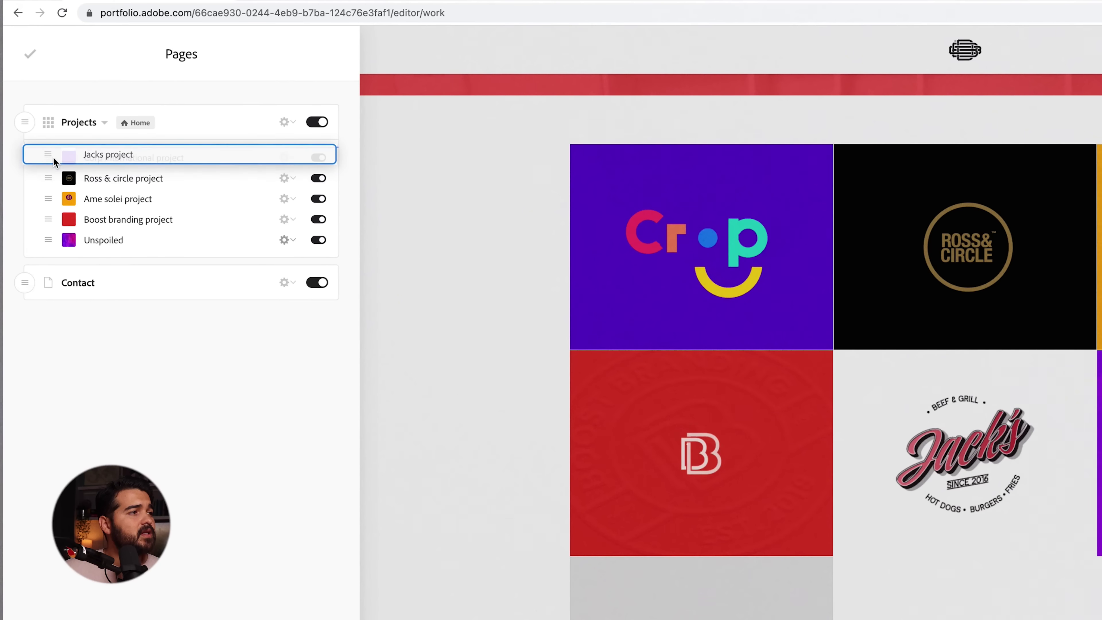
{"action": "left_click_drag", "start_coordinate": [54, 162], "coordinate": [52, 158]}
{"action": "left_click", "coordinate": [280, 305]}
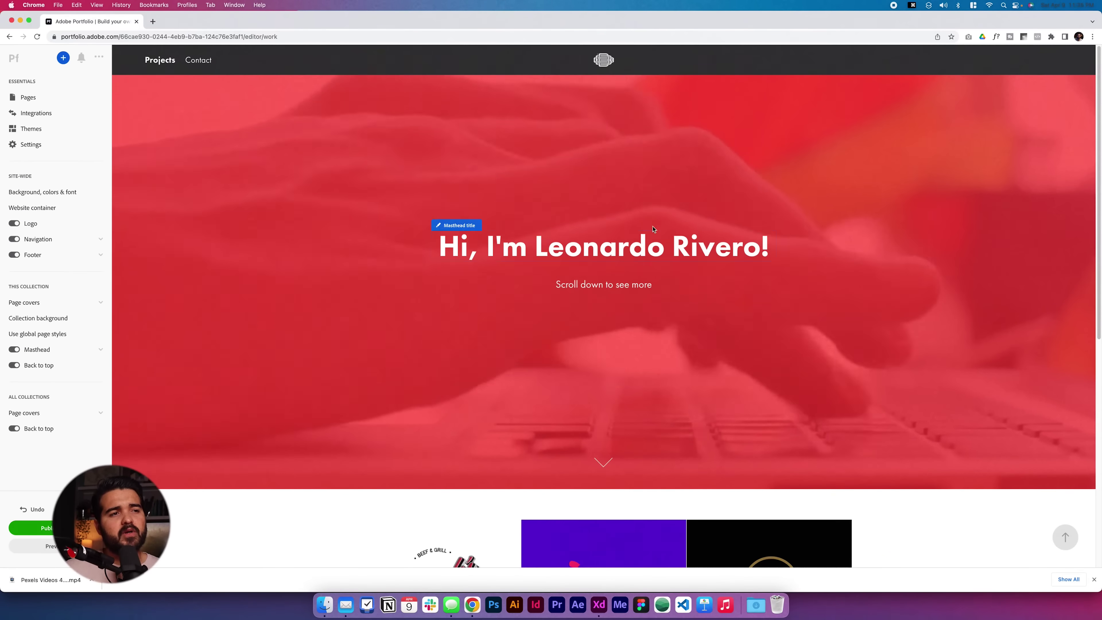
- Replace the masthead subtitle with 'Graphic designer' copied from the XD wireframe
{"action": "key", "text": "super+Tab"}
{"action": "key", "text": "super+Tab"}
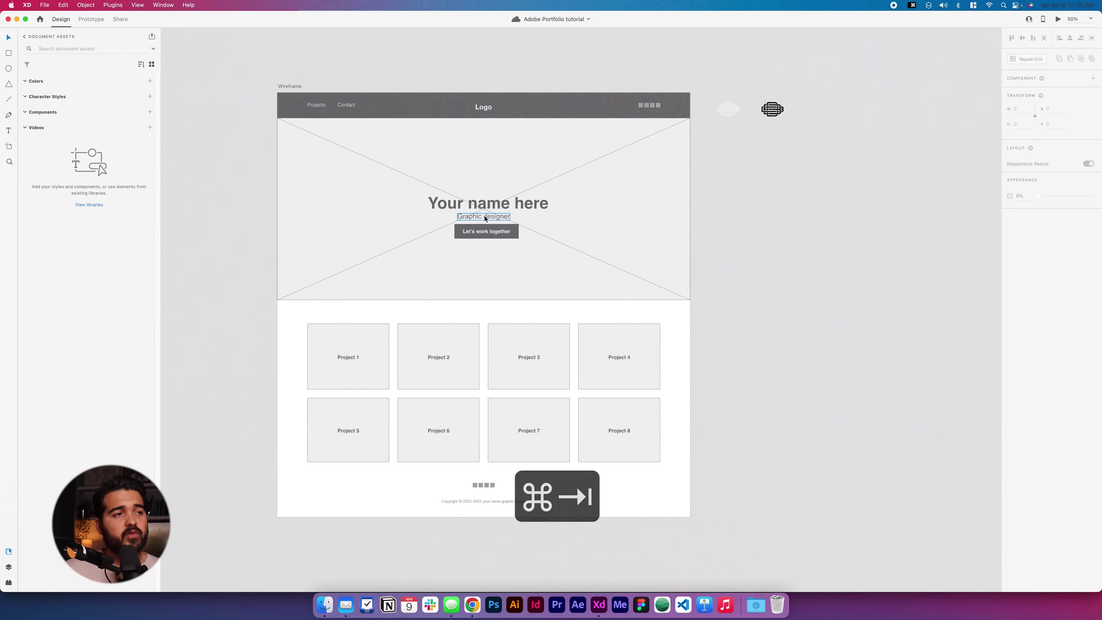
{"action": "left_click", "coordinate": [483, 216]}
{"action": "key", "text": "super+c"}
{"action": "key", "text": "super+Tab"}
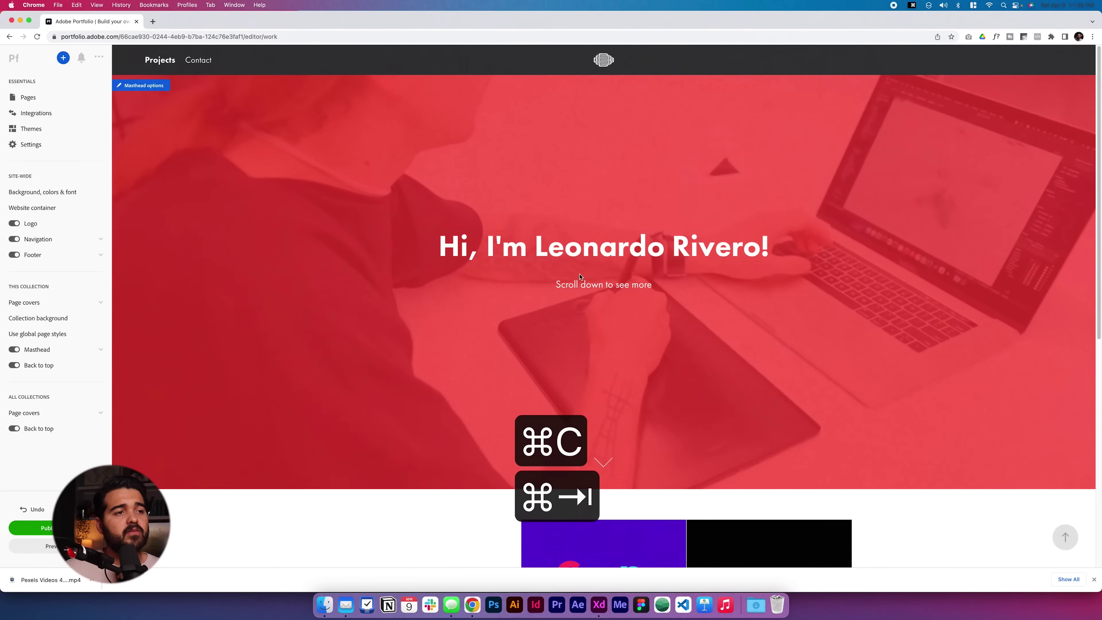
{"action": "left_click", "coordinate": [579, 284]}
{"action": "key", "text": "super+a"}
{"action": "key", "text": "super+v"}
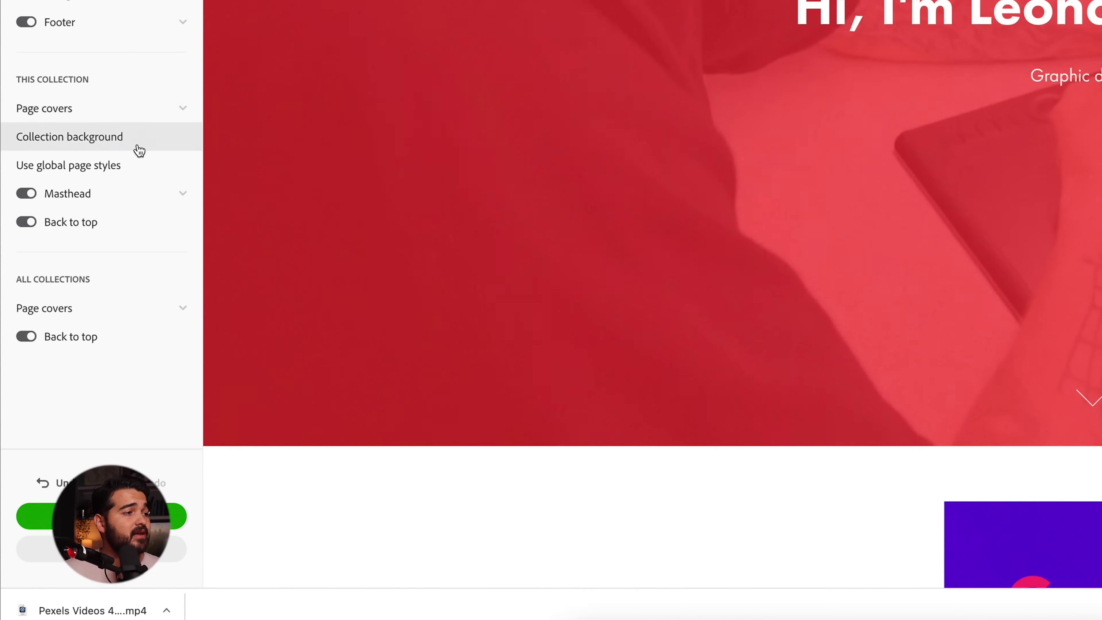
- Add a masthead button reading 'Let's work together' that links to the Contact page
{"action": "left_click", "coordinate": [131, 193]}
{"action": "left_click", "coordinate": [57, 363]}
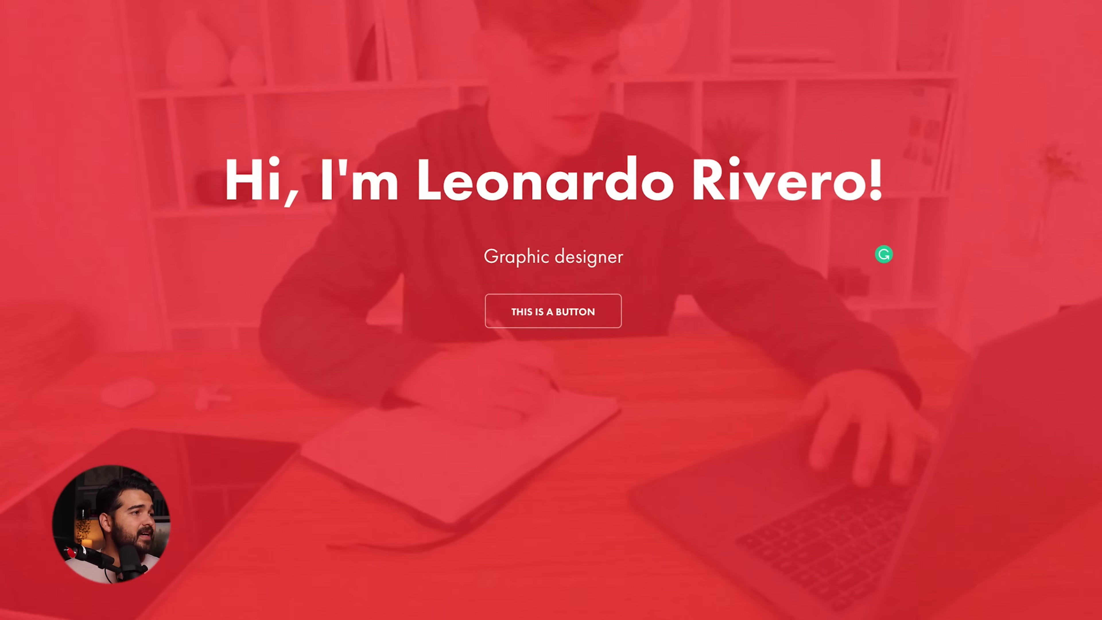
{"action": "key", "text": "super+Tab"}
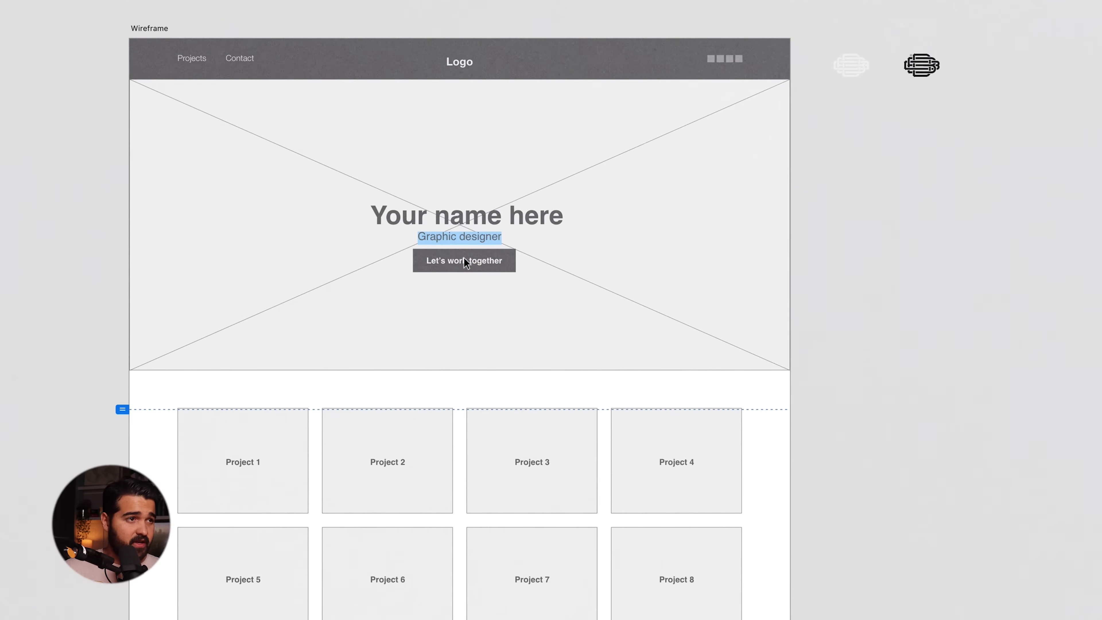
{"action": "triple_click", "coordinate": [464, 260]}
{"action": "key", "text": "super+c"}
{"action": "key", "text": "super+Tab"}
{"action": "key", "text": "super+v"}
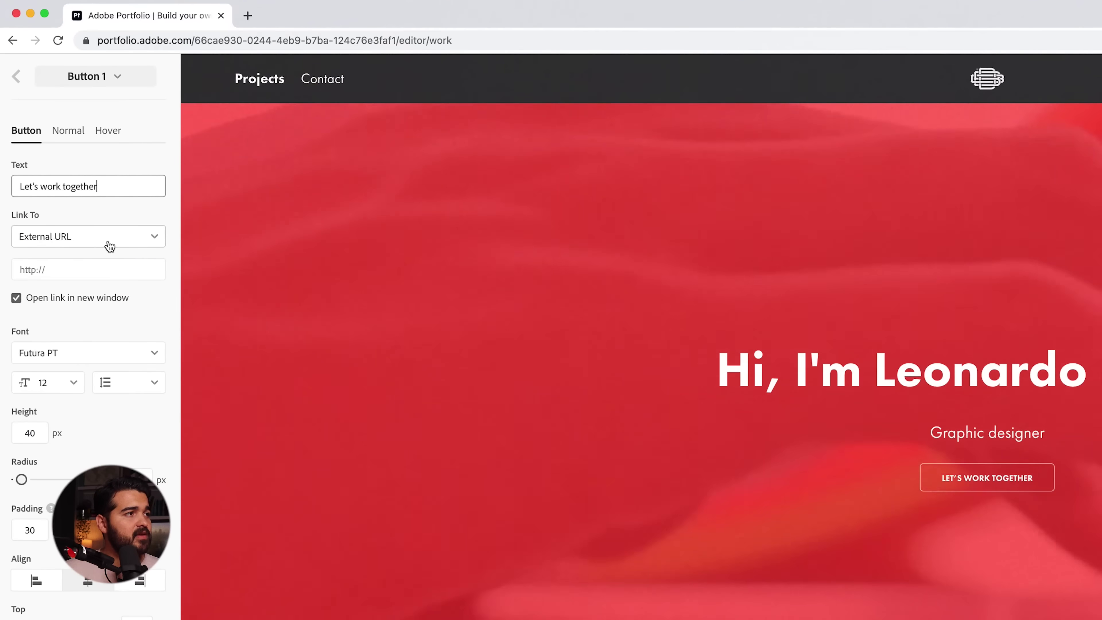
{"action": "left_click", "coordinate": [103, 239]}
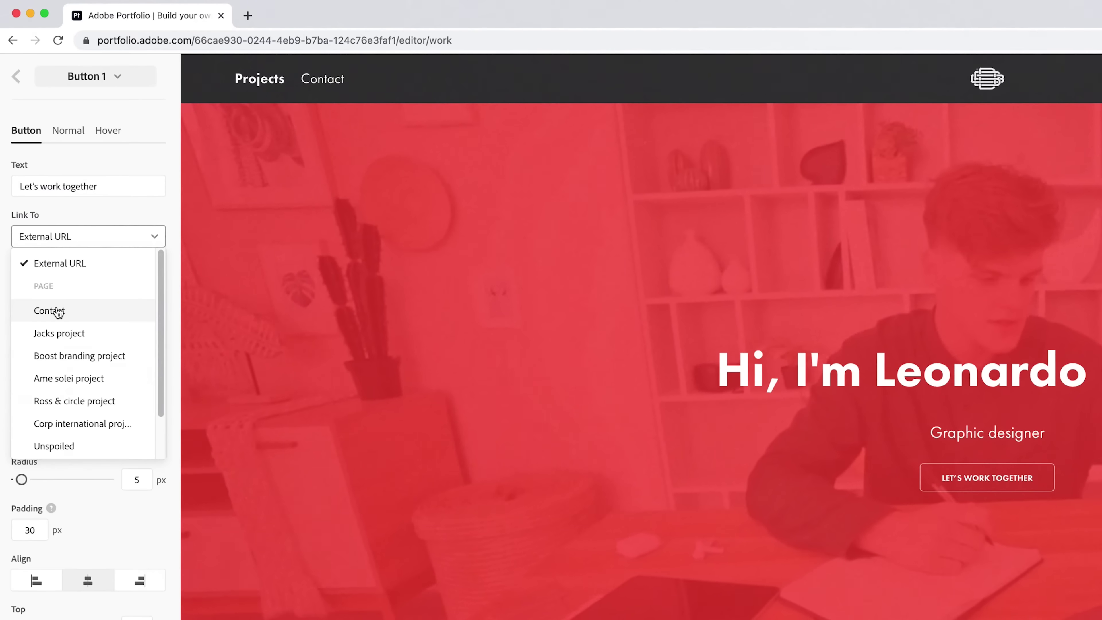
{"action": "left_click", "coordinate": [57, 312]}
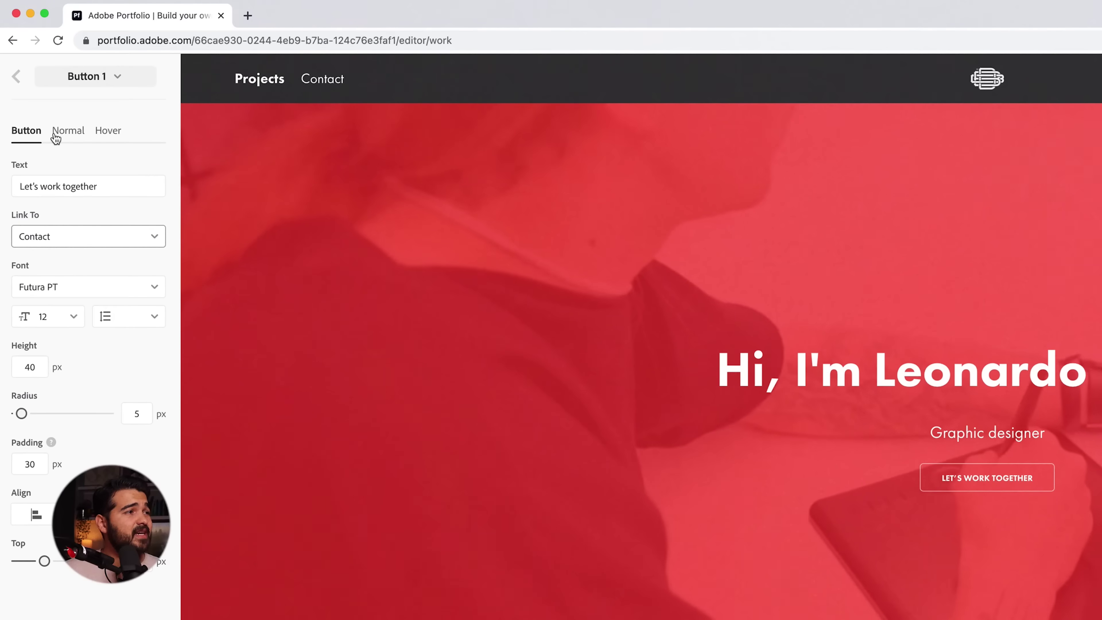
{"action": "left_click", "coordinate": [56, 135]}
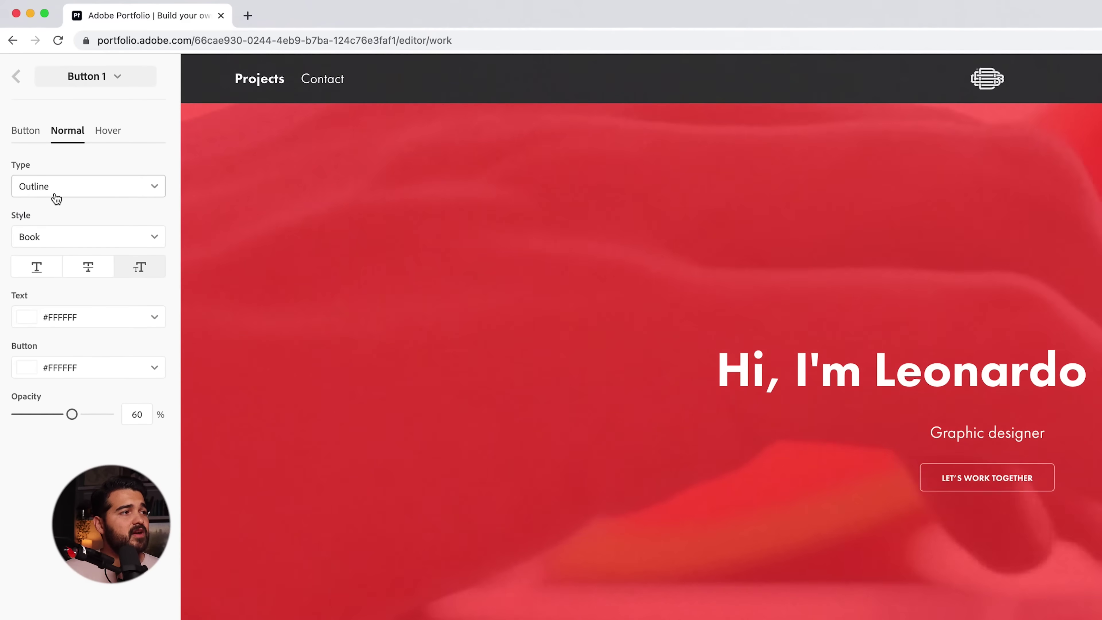
- Make the button's normal state solid #333333 at 100% opacity
{"action": "left_click", "coordinate": [56, 199]}
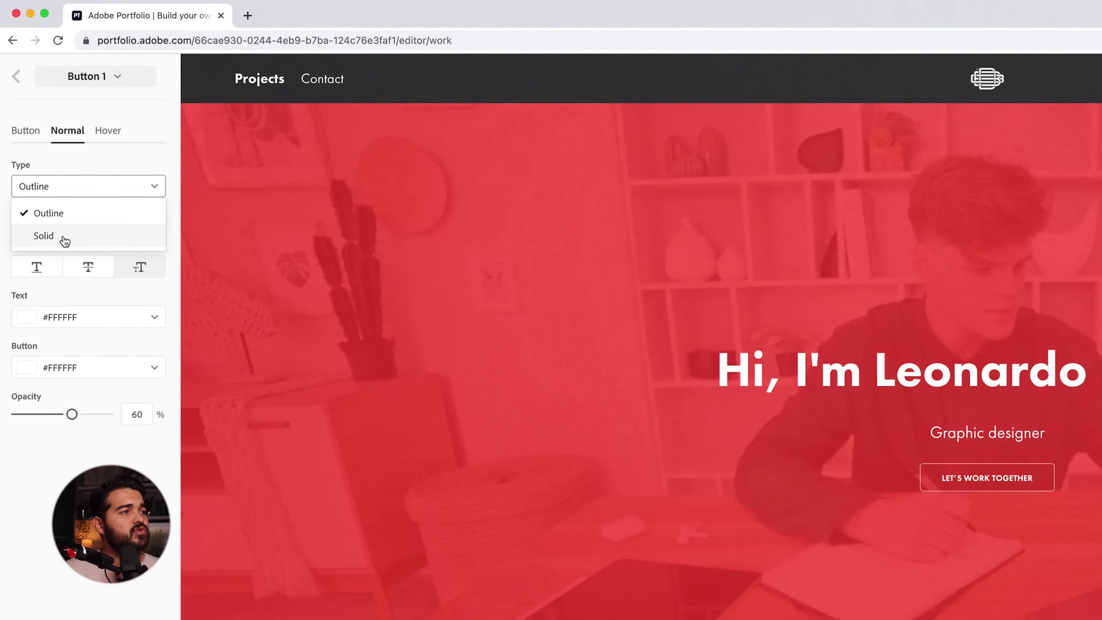
{"action": "left_click", "coordinate": [65, 239]}
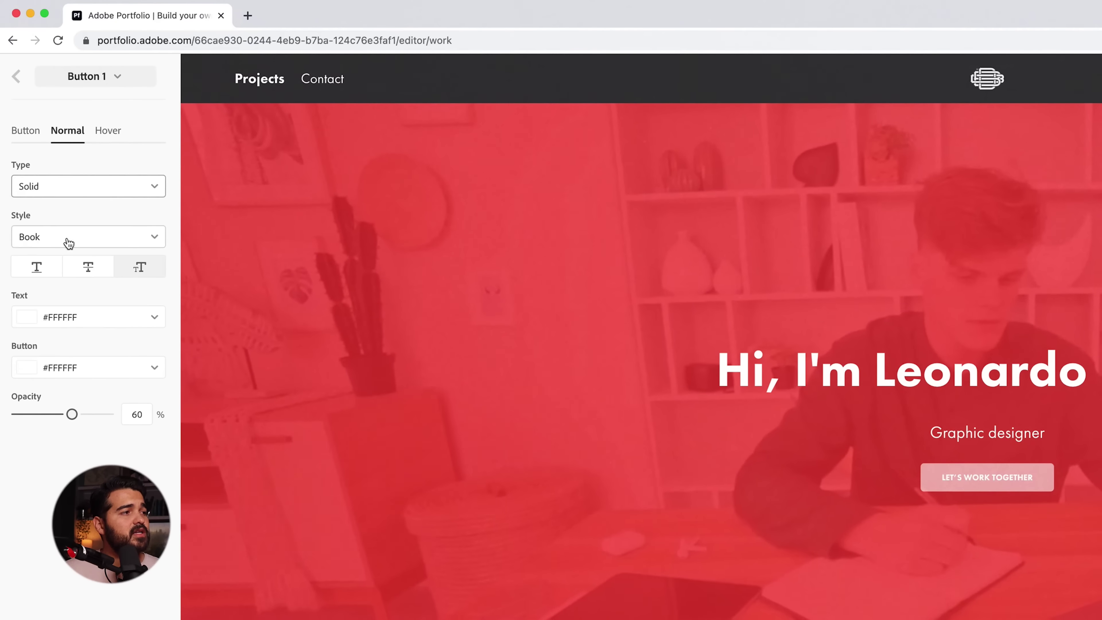
{"action": "left_click", "coordinate": [70, 316]}
{"action": "left_click", "coordinate": [77, 316]}
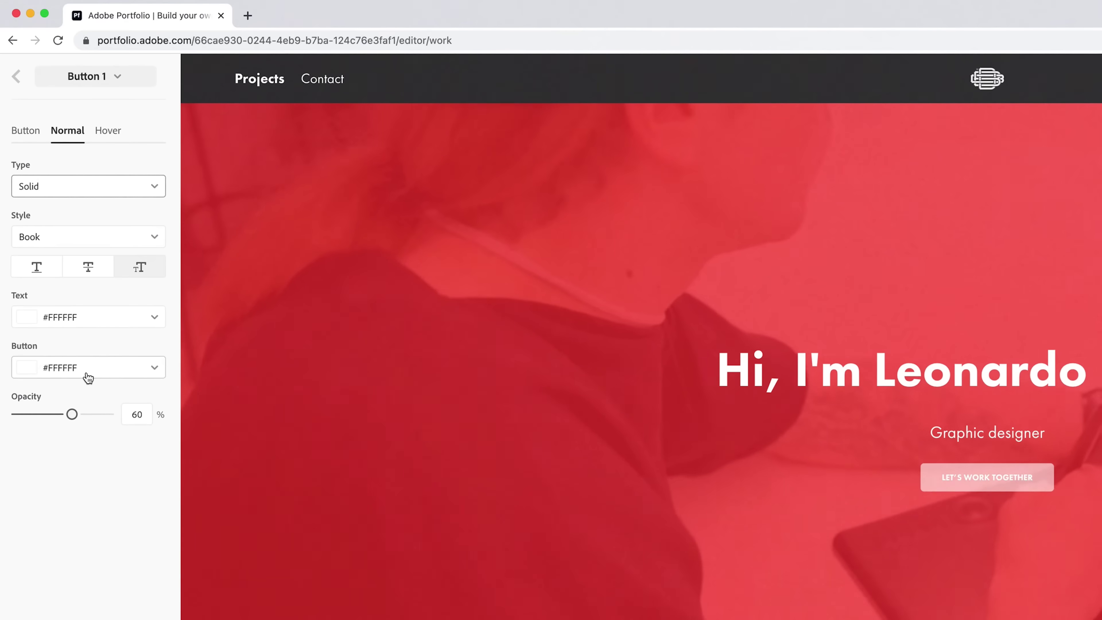
{"action": "left_click", "coordinate": [87, 369]}
{"action": "left_click", "coordinate": [47, 563]}
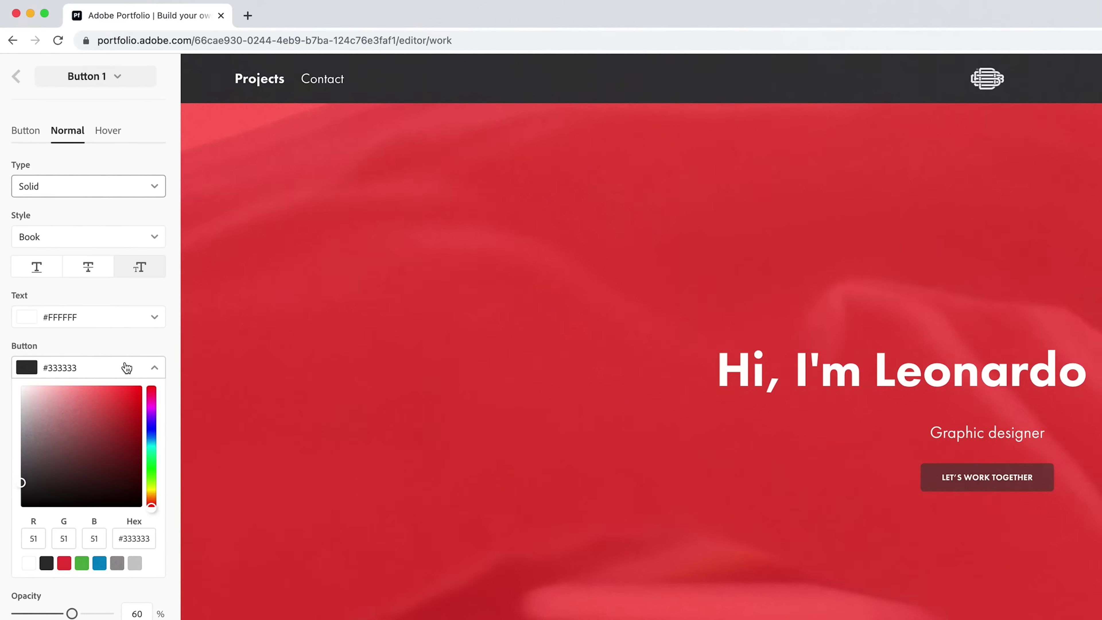
{"action": "left_click", "coordinate": [123, 367]}
{"action": "left_click_drag", "start_coordinate": [111, 414], "coordinate": [181, 409]}
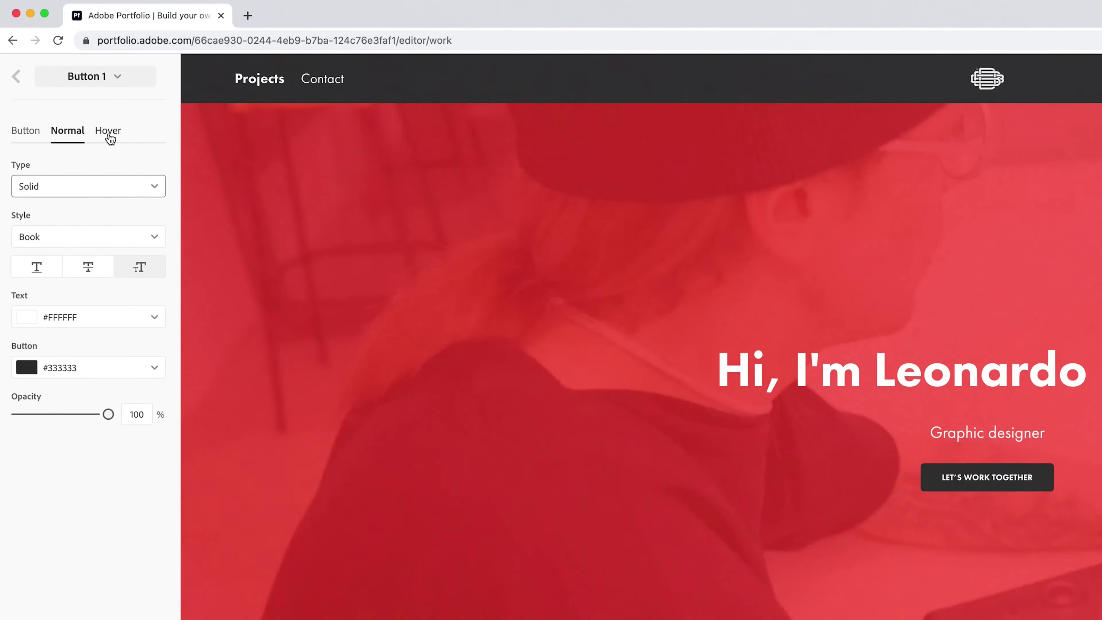
- Make the button's hover state solid with #333333 text at 100% opacity
{"action": "left_click", "coordinate": [107, 131]}
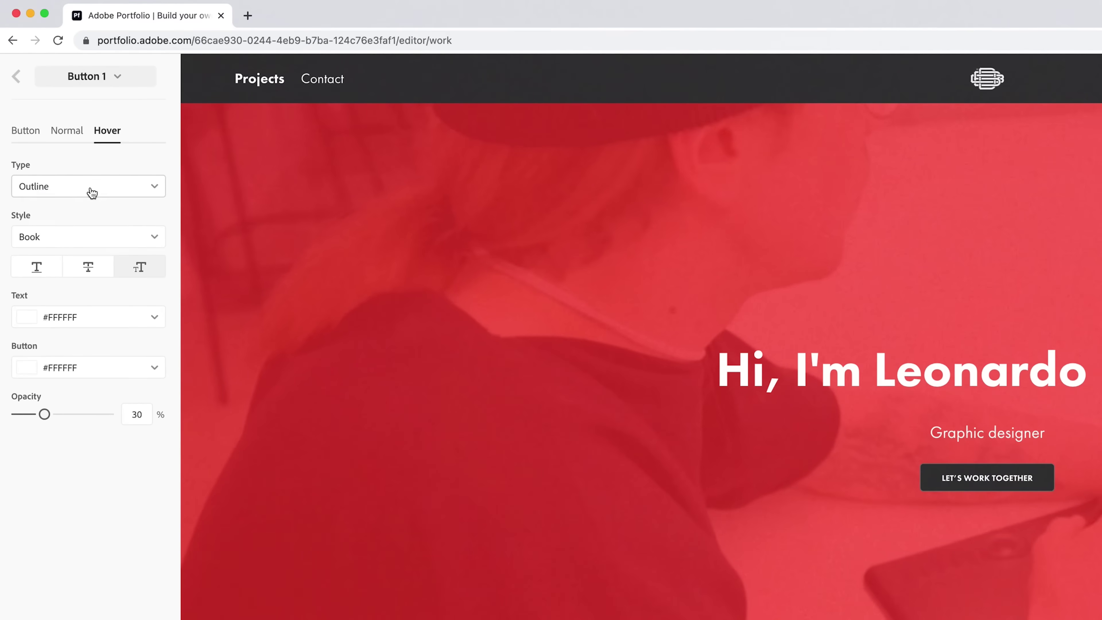
{"action": "left_click", "coordinate": [88, 186]}
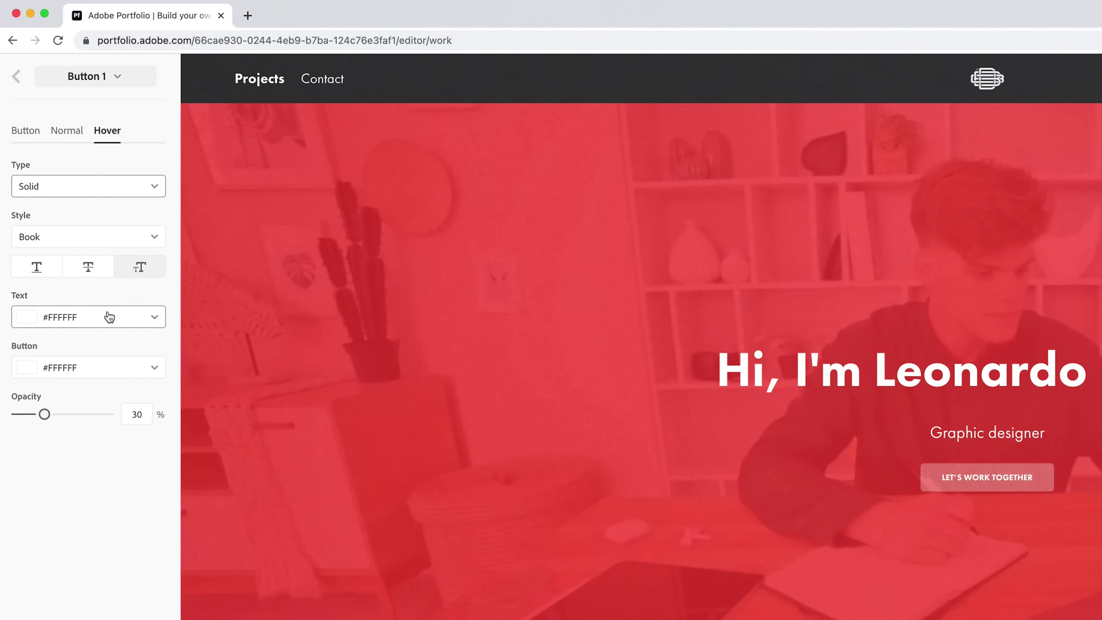
{"action": "left_click", "coordinate": [106, 317]}
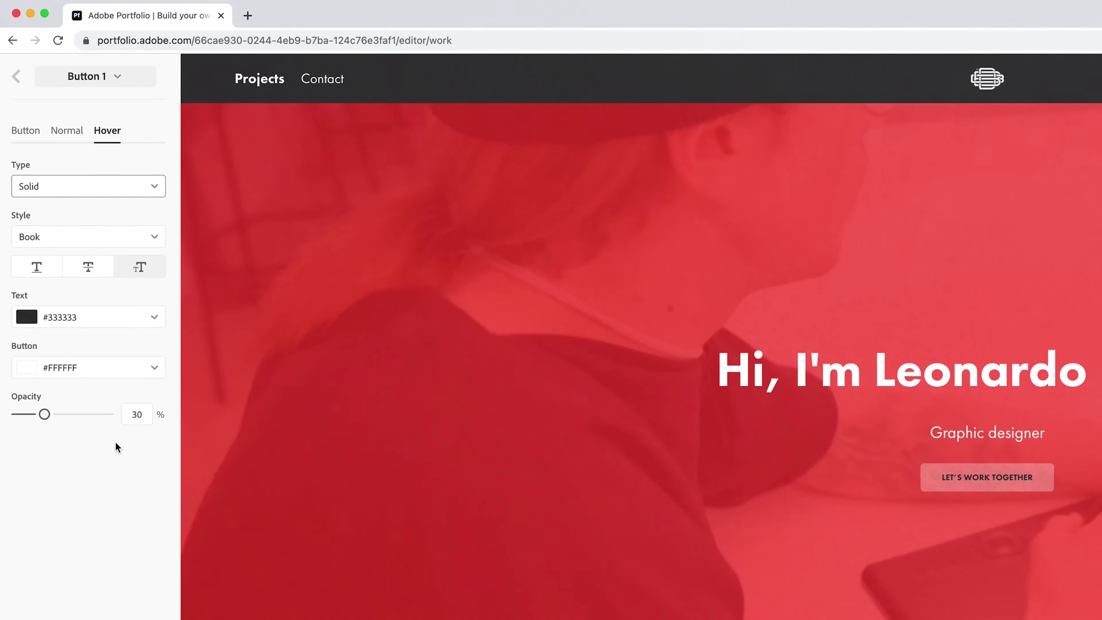
{"action": "left_click_drag", "start_coordinate": [83, 414], "coordinate": [206, 424]}
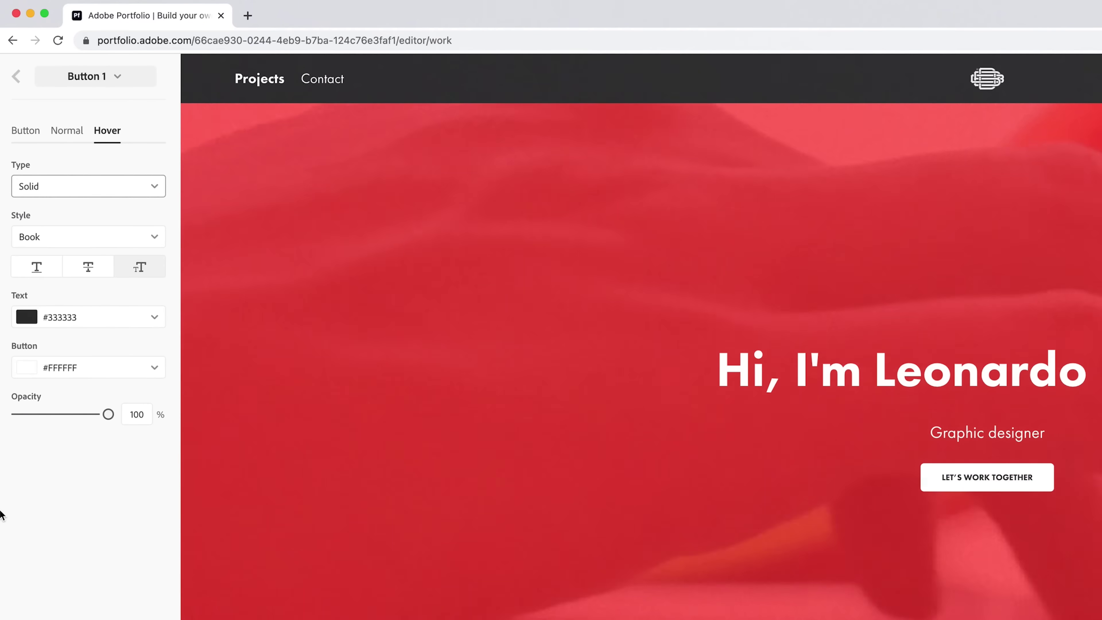
{"action": "left_click", "coordinate": [67, 130]}
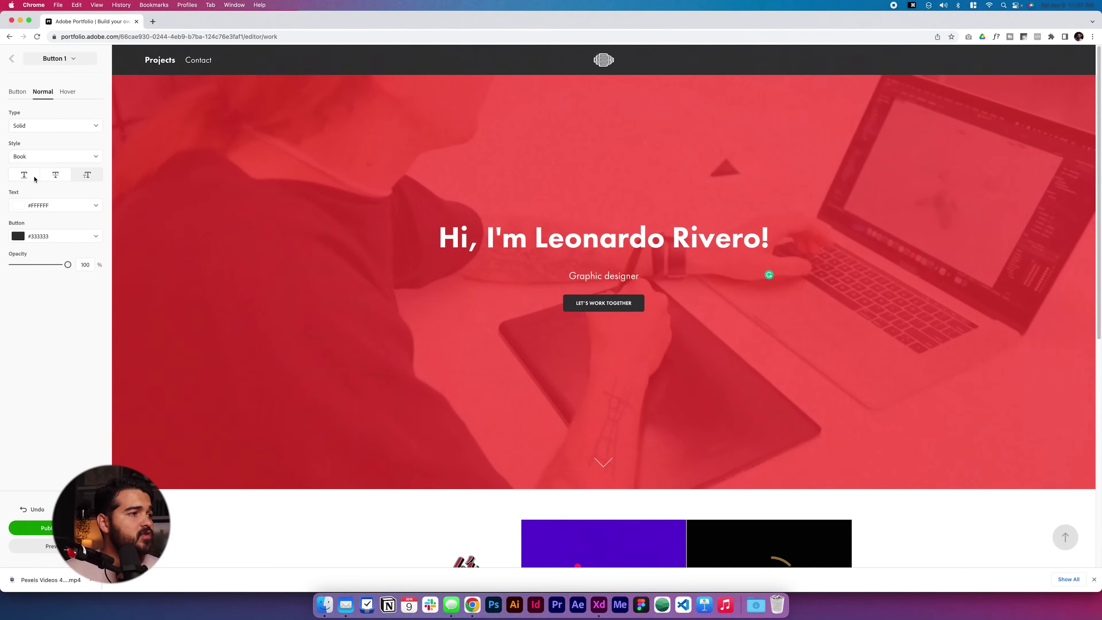
- Copy the copyright line from the XD wireframe footer
{"action": "scroll", "coordinate": [441, 520], "scroll_direction": "down", "scroll_amount": 10}
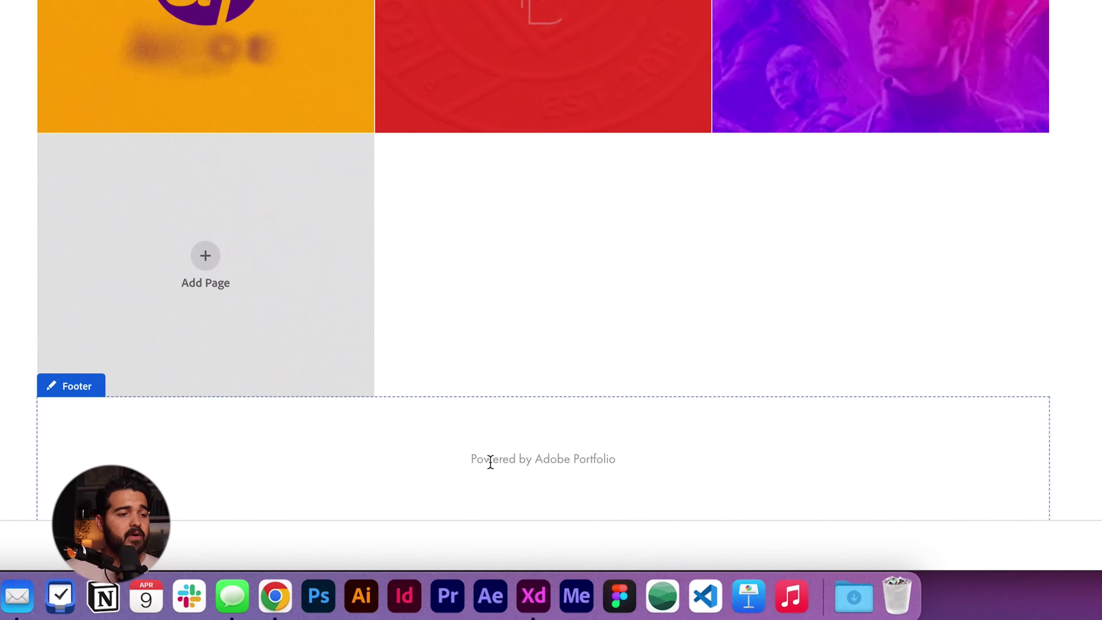
{"action": "key", "text": "super+Tab"}
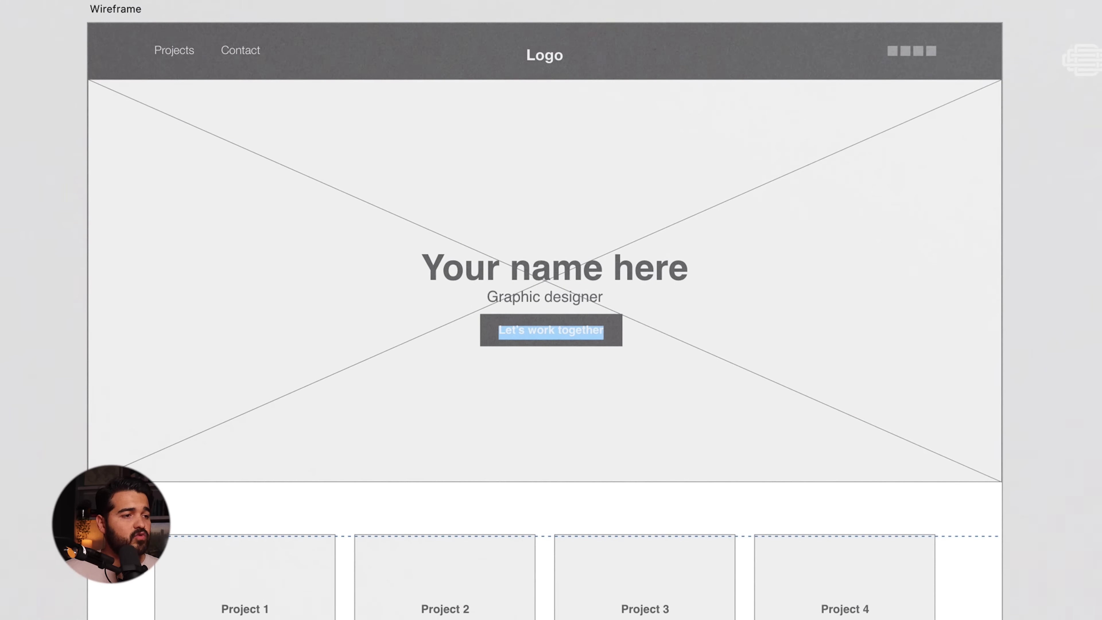
{"action": "scroll", "coordinate": [649, 361], "scroll_direction": "down", "scroll_amount": 10}
{"action": "left_click", "coordinate": [537, 423]}
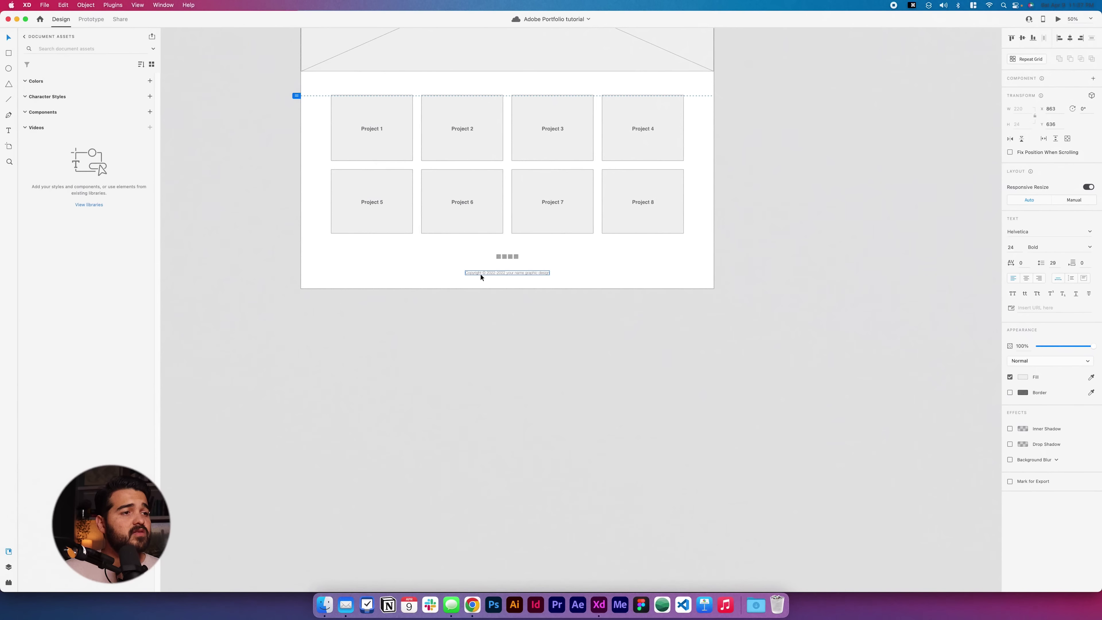
{"action": "key", "text": "super+c"}
{"action": "key", "text": "super+Tab"}
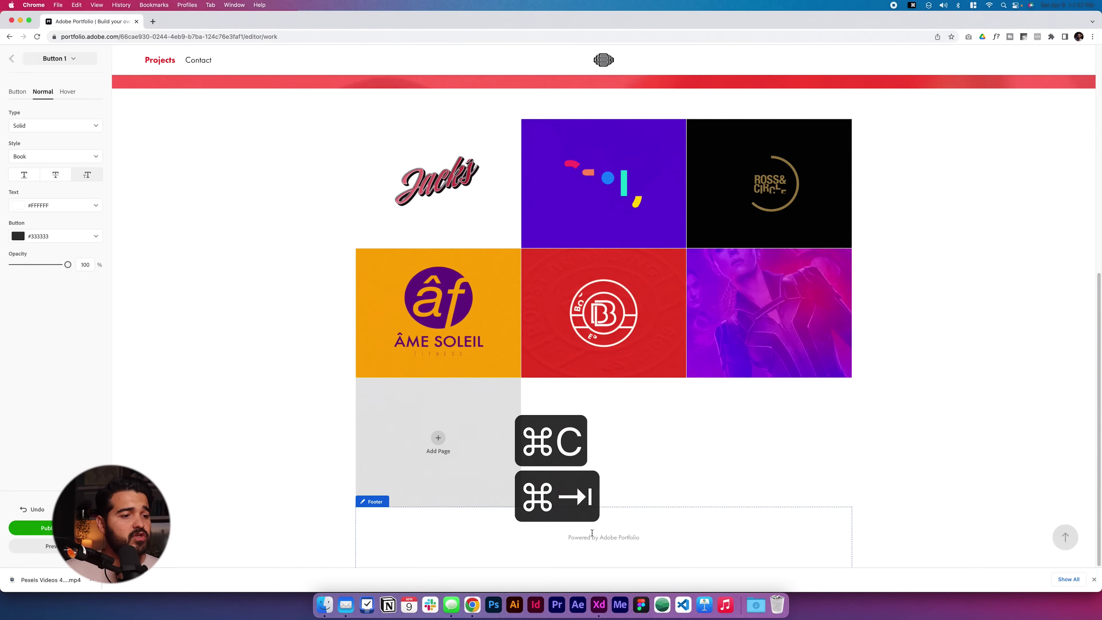
- Replace the footer text with 'Copyright © 2022-2022 your name graphic design'
{"action": "left_click", "coordinate": [591, 539]}
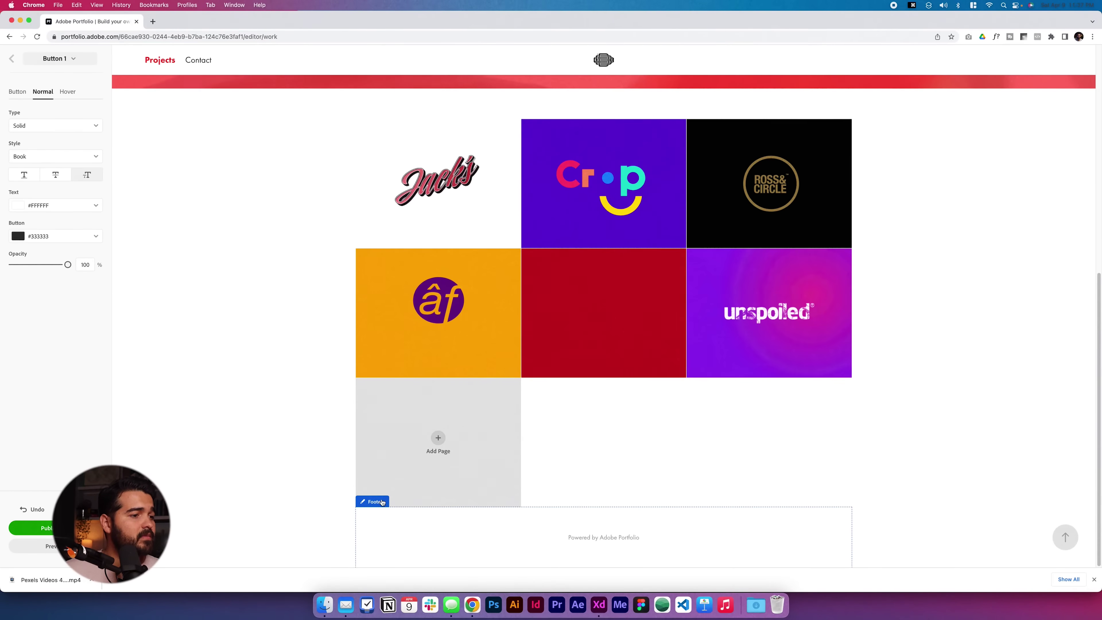
{"action": "key", "text": "super+a"}
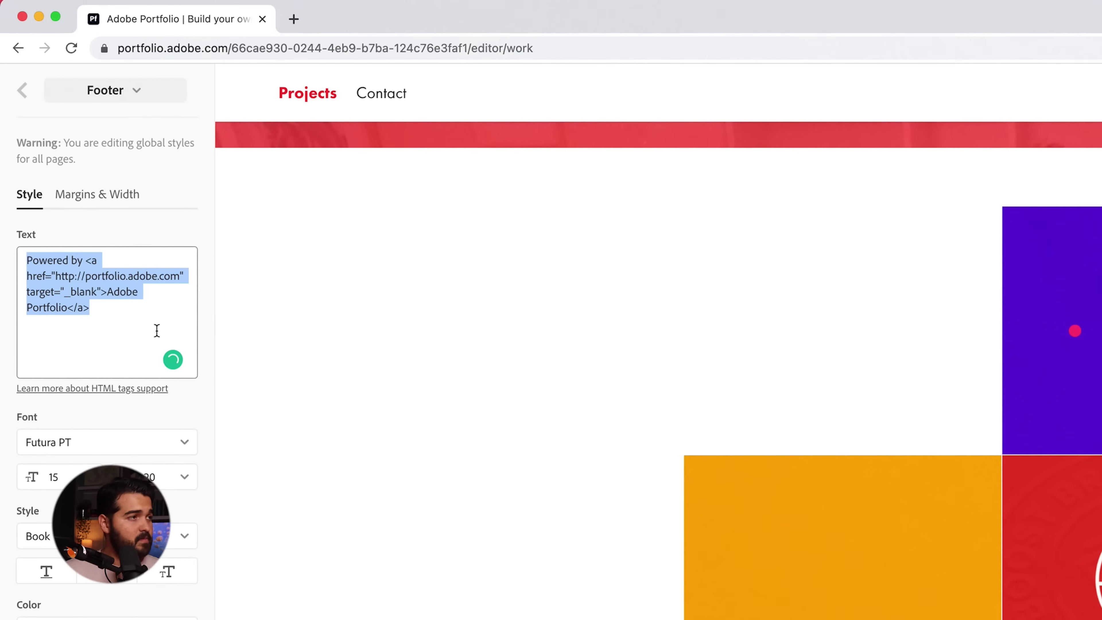
{"action": "key", "text": "super+v"}
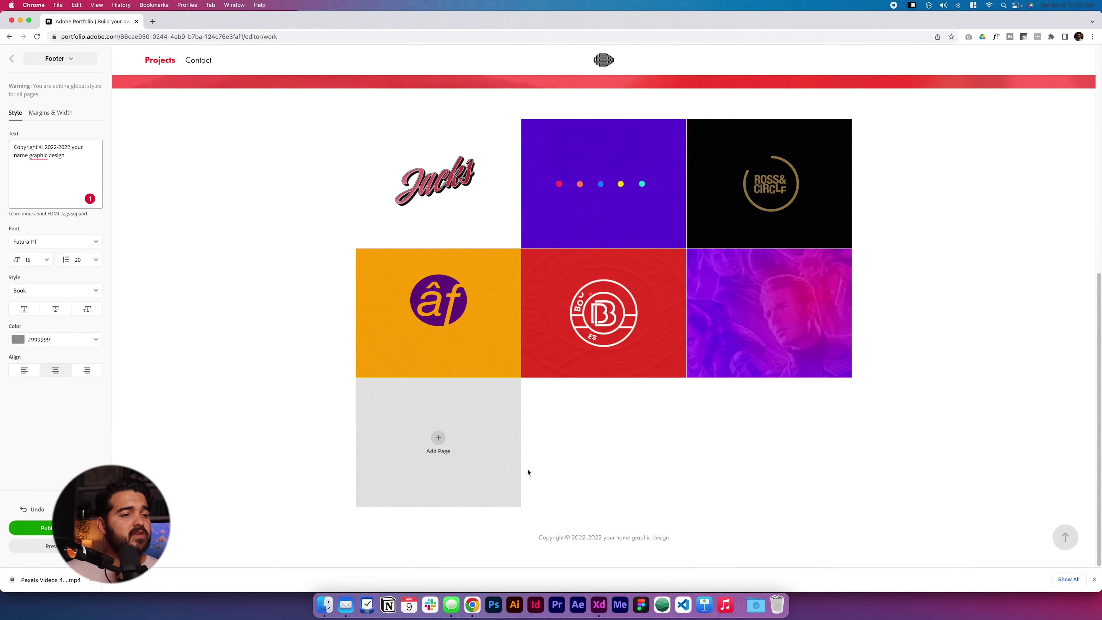
{"action": "left_click", "coordinate": [13, 68]}
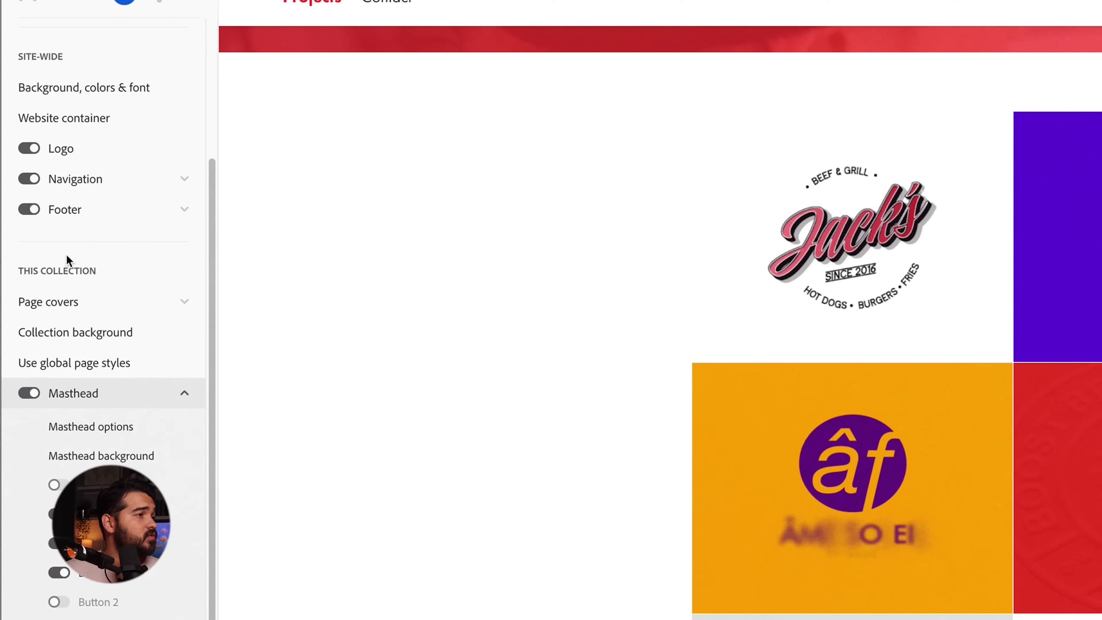
- Turn on footer social icons and enter the Twitter, Behance, Facebook and Instagram profile URLs
{"action": "left_click", "coordinate": [105, 209]}
{"action": "left_click", "coordinate": [59, 272]}
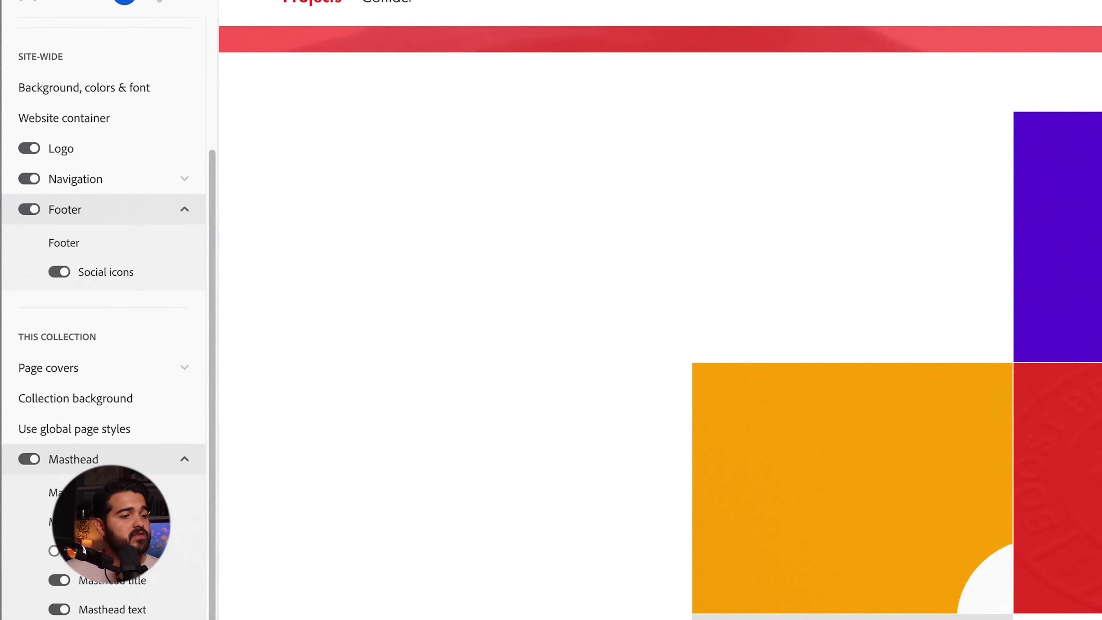
{"action": "type", "text": "t"}
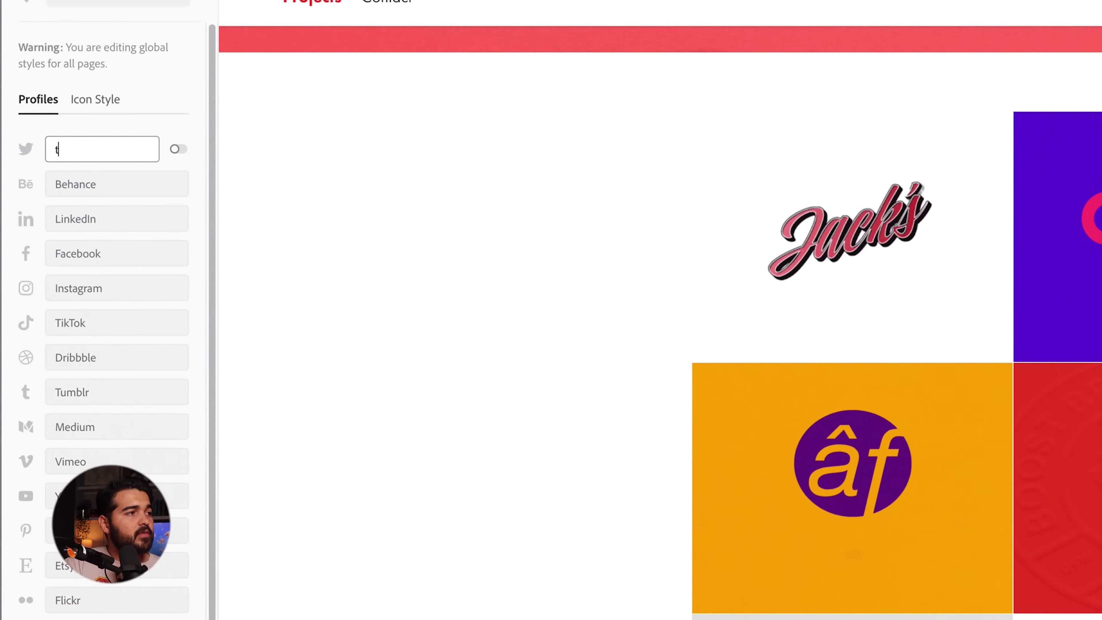
{"action": "type", "text": "witter.com/leoriver"}
{"action": "left_click", "coordinate": [102, 184]}
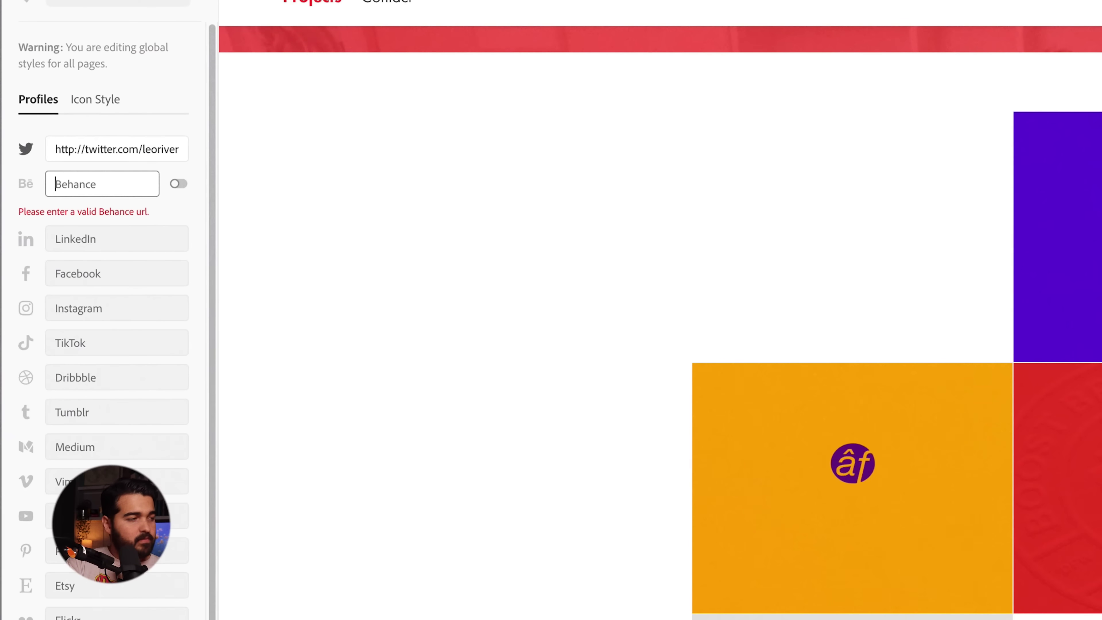
{"action": "type", "text": "behance.net/l"}
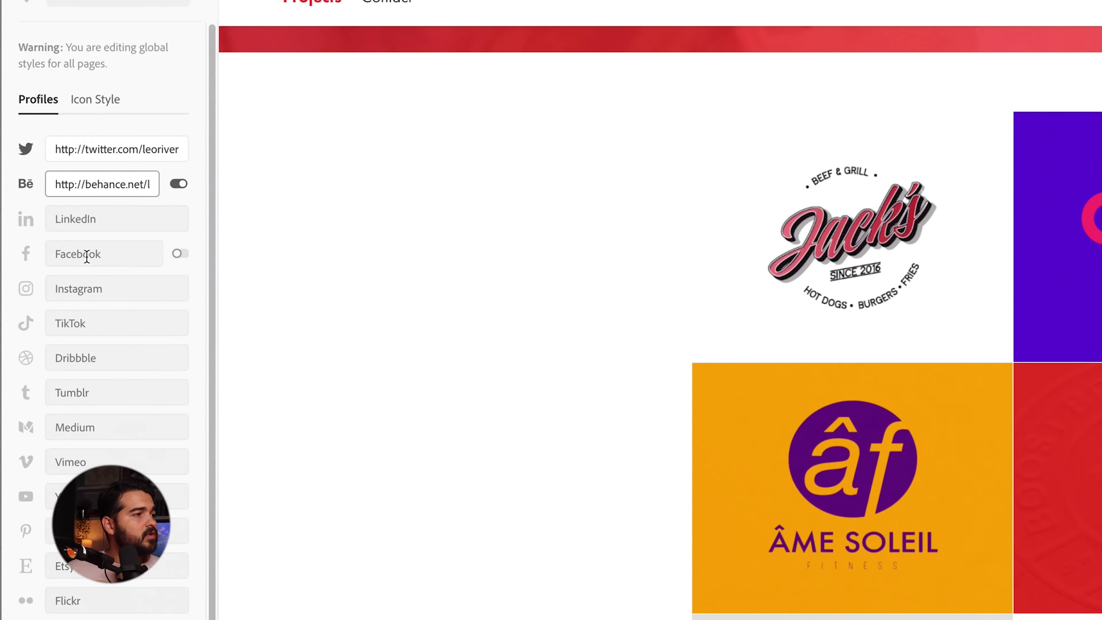
{"action": "type", "text": "eoriverfacebook."}
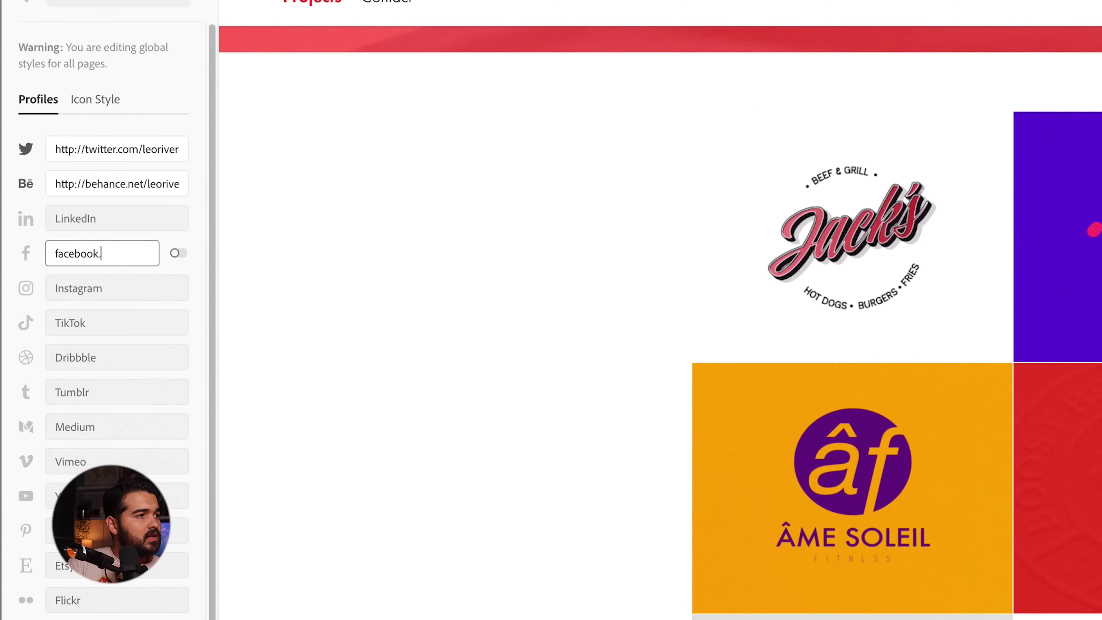
{"action": "type", "text": "com/leorivera"}
{"action": "left_click", "coordinate": [108, 289]}
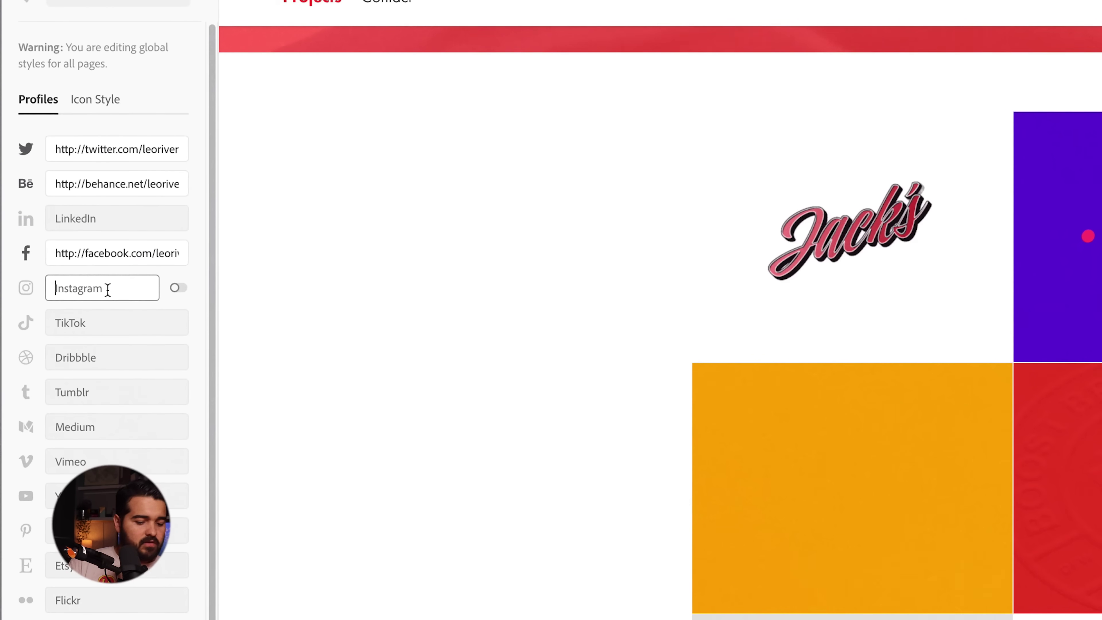
{"action": "type", "text": "instagram.com/leoriver"}
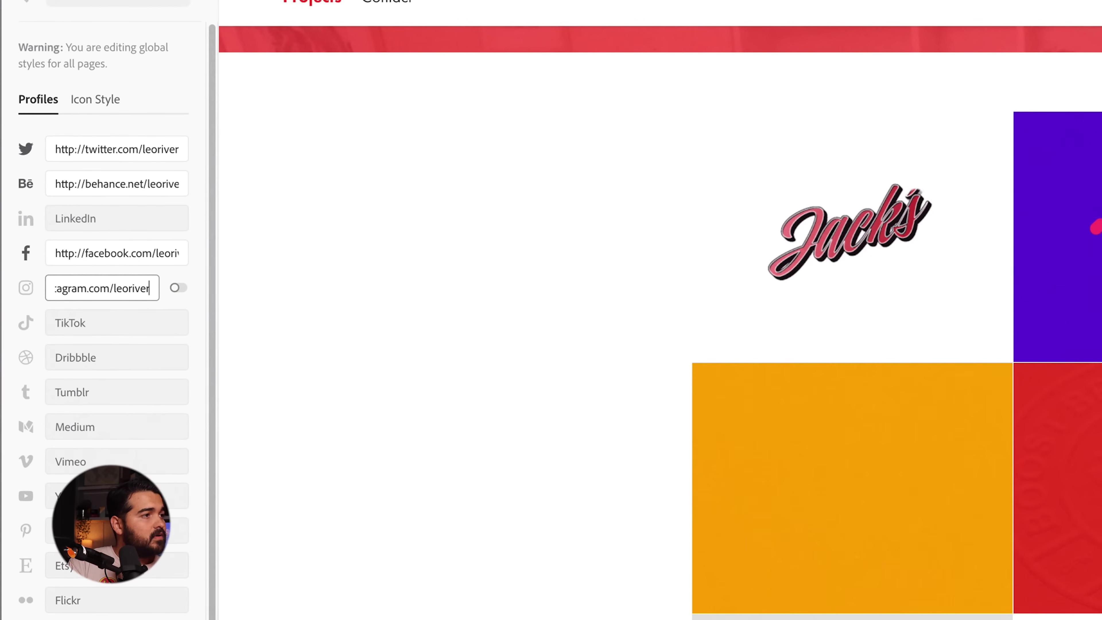
{"action": "type", "text": "a"}
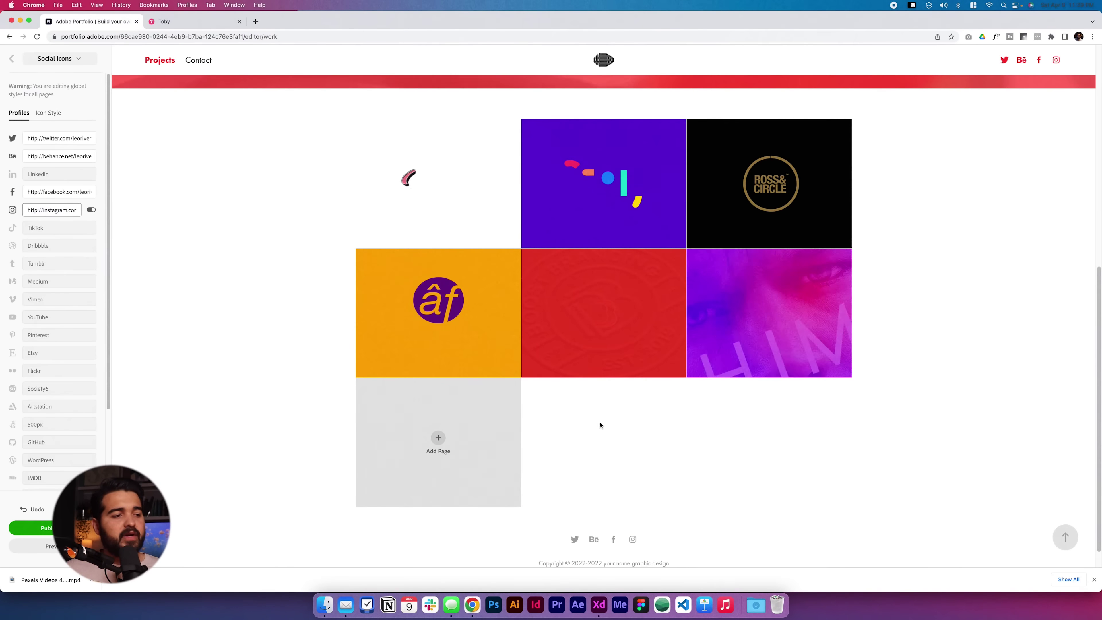
{"action": "scroll", "coordinate": [604, 412], "scroll_direction": "up", "scroll_amount": 8}
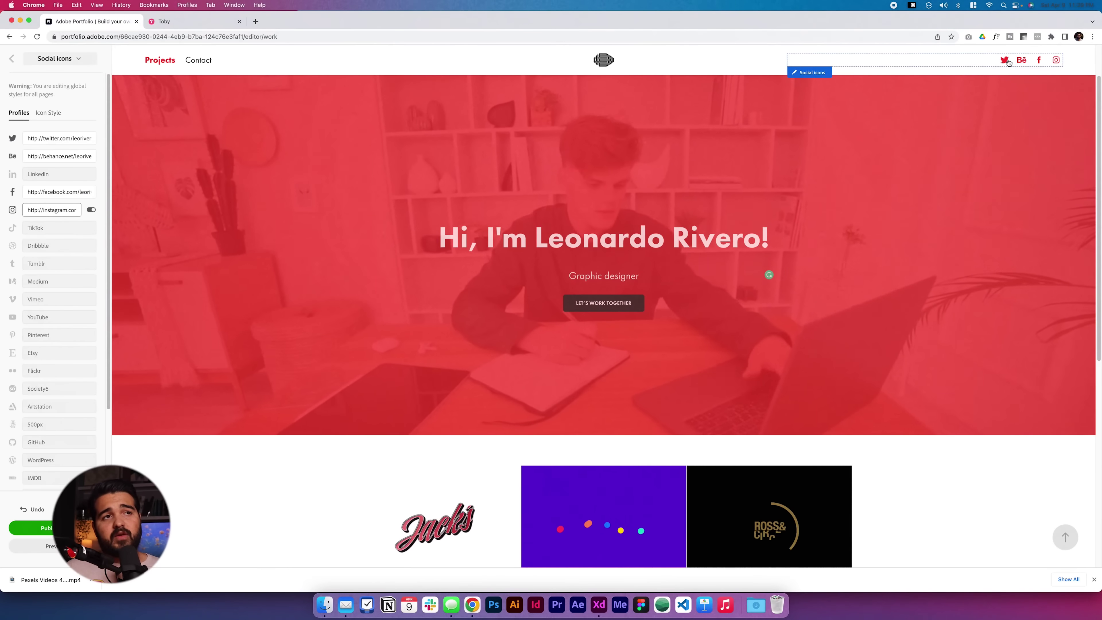
- Set the Contact page title to 'Lets work Togerther' with description 'Start a project, schedule a talk or just say hello'
{"action": "left_click", "coordinate": [301, 278]}
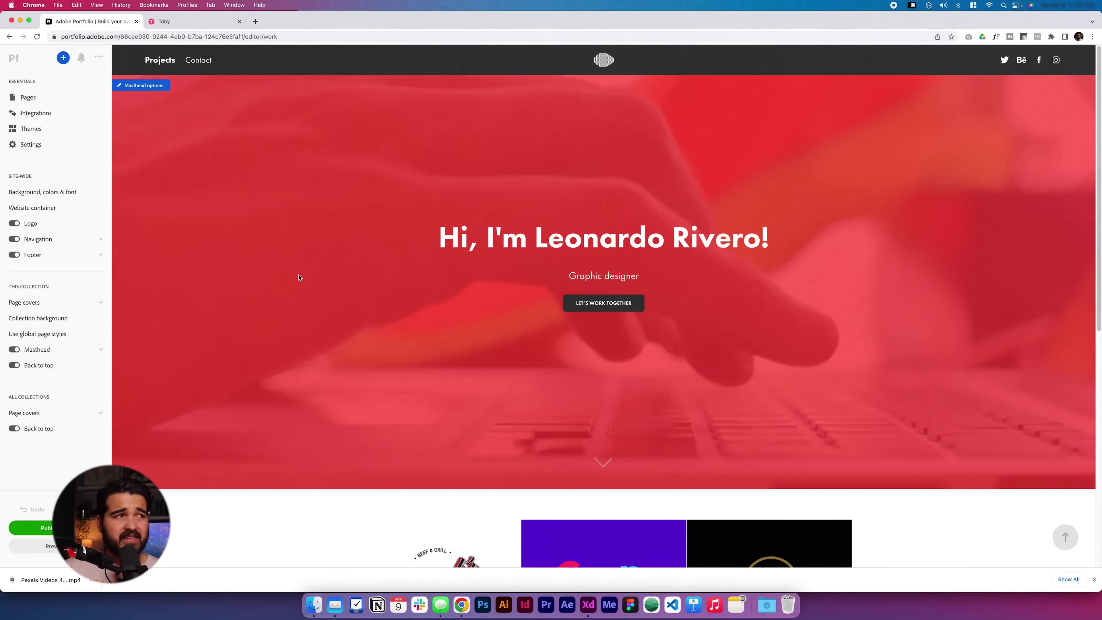
{"action": "left_click", "coordinate": [191, 62]}
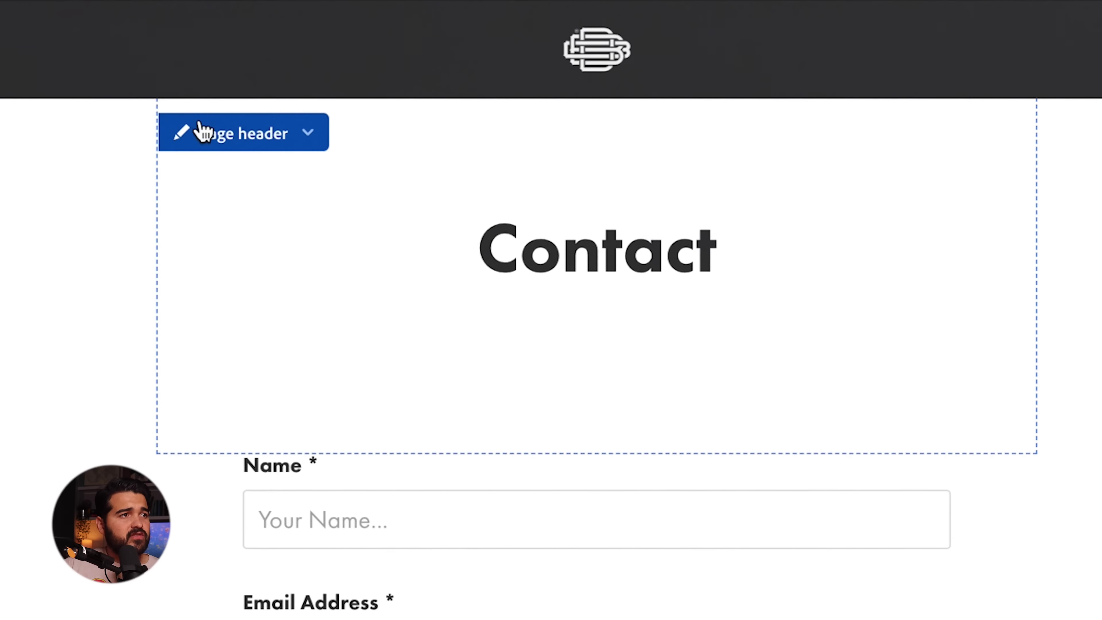
{"action": "left_click", "coordinate": [199, 131]}
{"action": "left_click", "coordinate": [236, 204]}
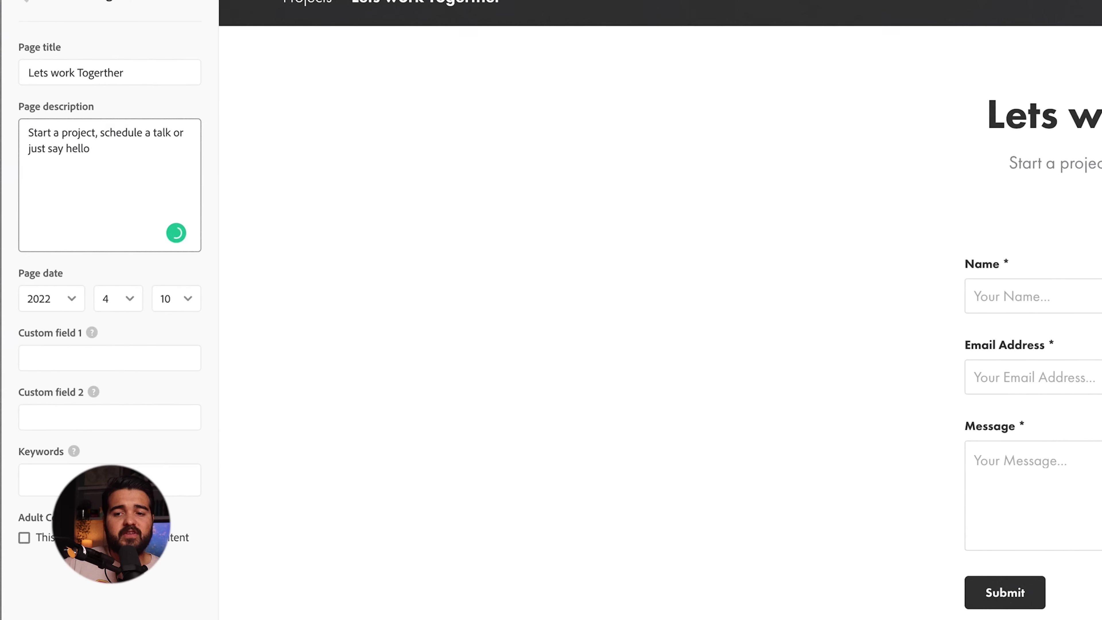
{"action": "mouse_move", "coordinate": [93, 390]}
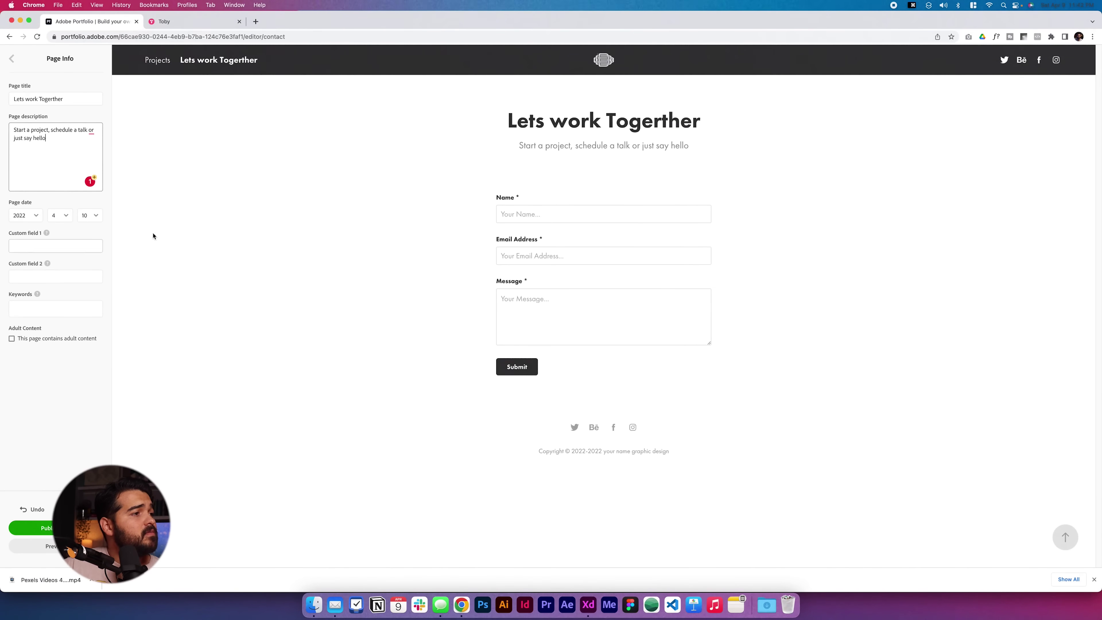
- Add Company or organization, Phone Number and Location fields above Message in the contact form
{"action": "left_click", "coordinate": [543, 188]}
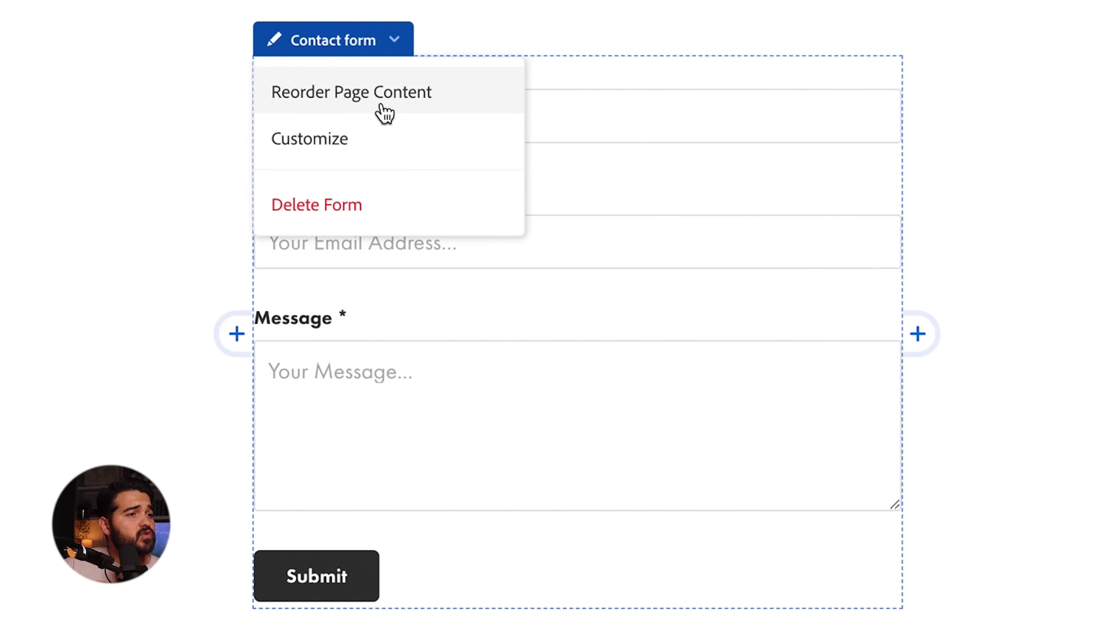
{"action": "left_click", "coordinate": [373, 139]}
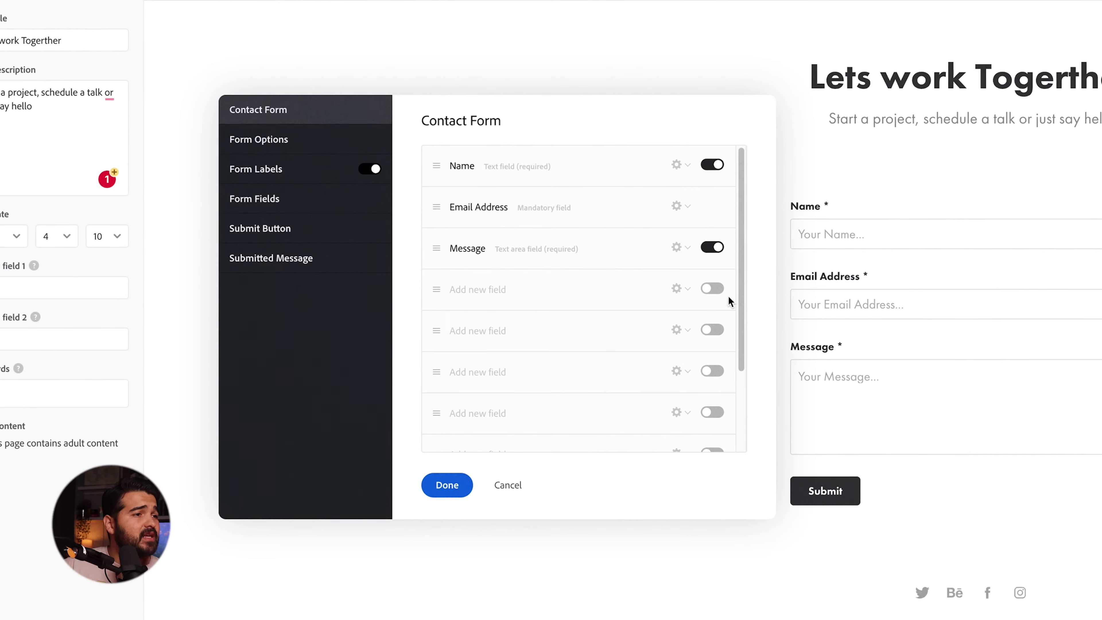
{"action": "left_click", "coordinate": [487, 243]}
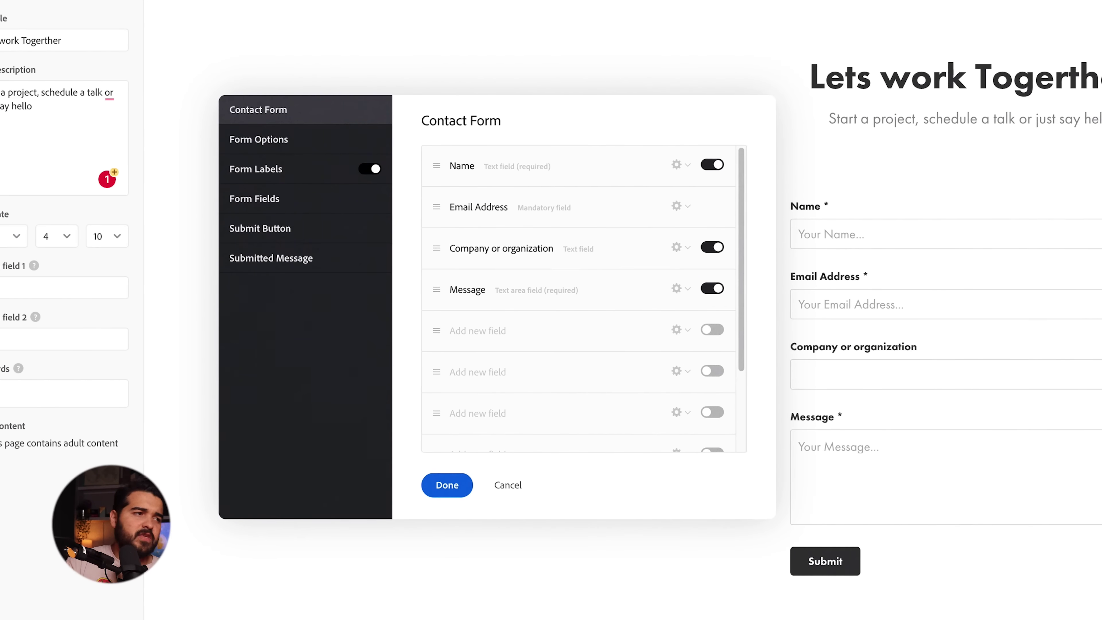
{"action": "left_click", "coordinate": [712, 330]}
{"action": "left_click_drag", "start_coordinate": [439, 284], "coordinate": [438, 288]}
{"action": "left_click", "coordinate": [518, 301]}
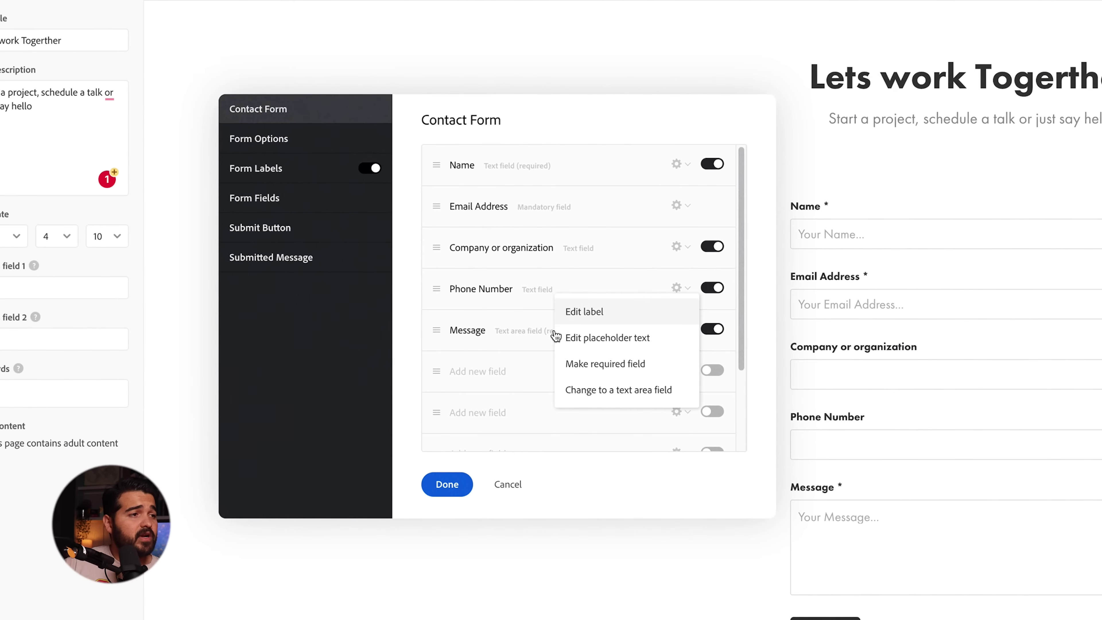
{"action": "left_click", "coordinate": [500, 371]}
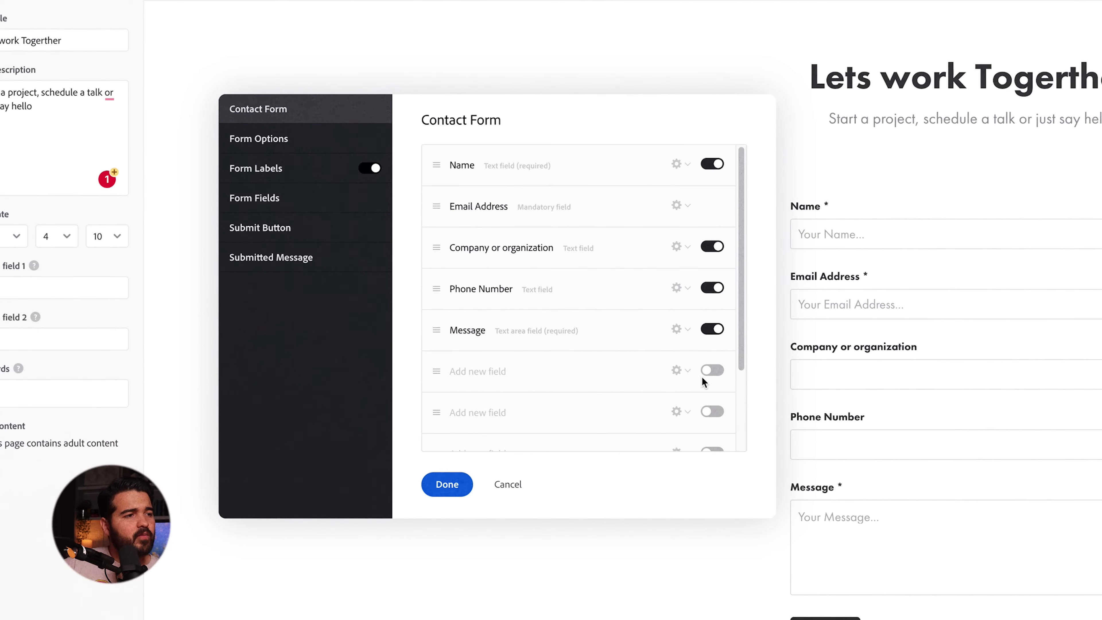
{"action": "left_click", "coordinate": [677, 370]}
{"action": "left_click", "coordinate": [587, 394]}
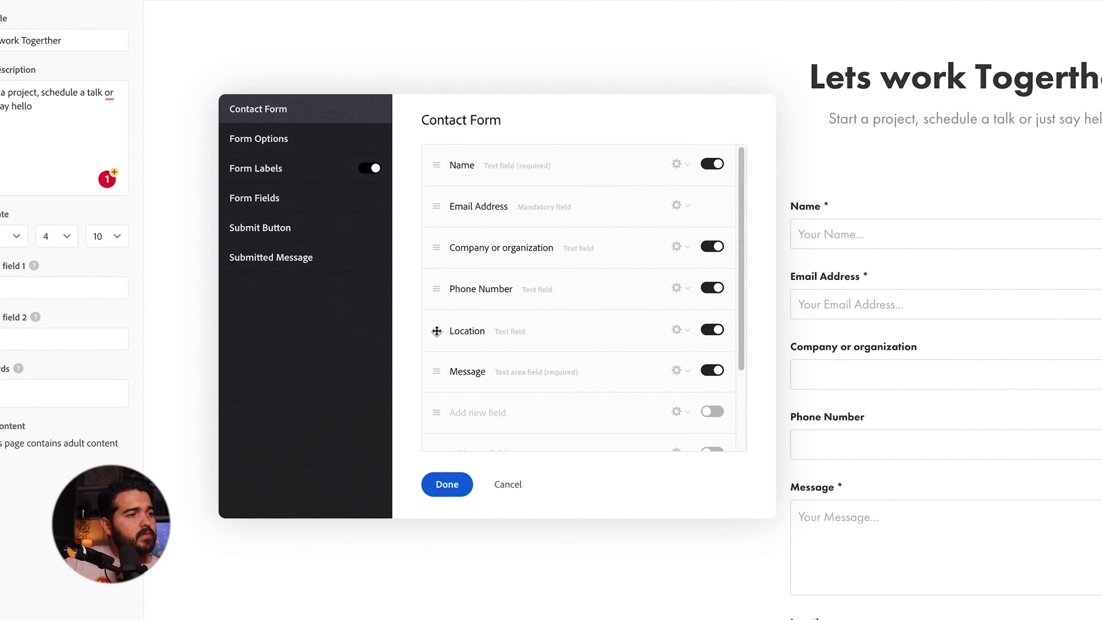
{"action": "left_click", "coordinate": [437, 332]}
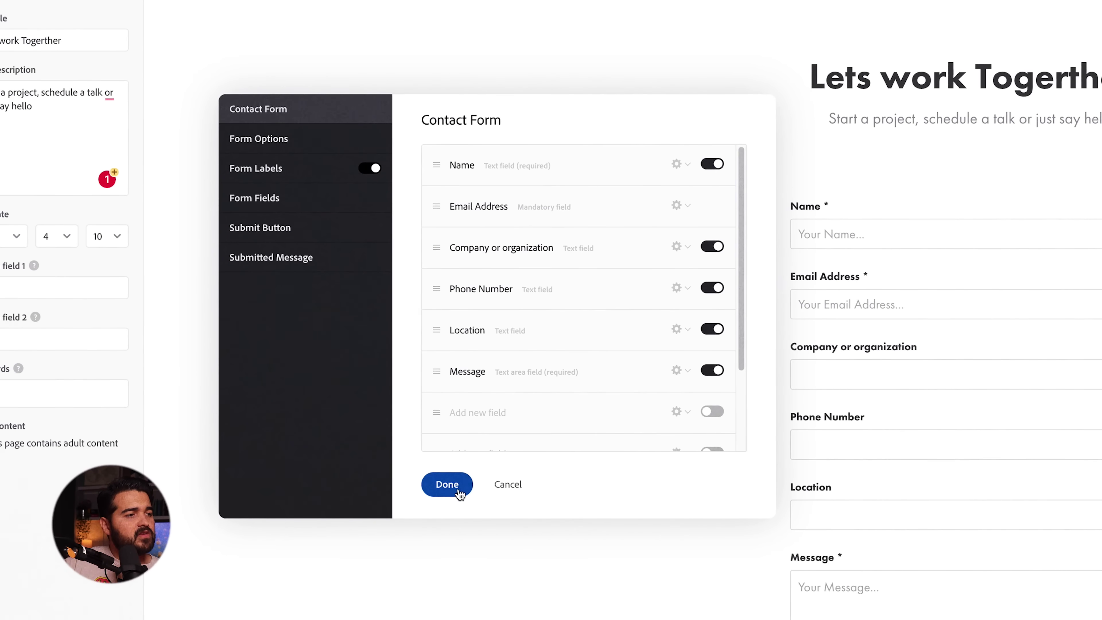
{"action": "left_click", "coordinate": [447, 484]}
- From the home page, publish the site and view the live red cover and project grid
{"action": "left_click", "coordinate": [609, 64]}
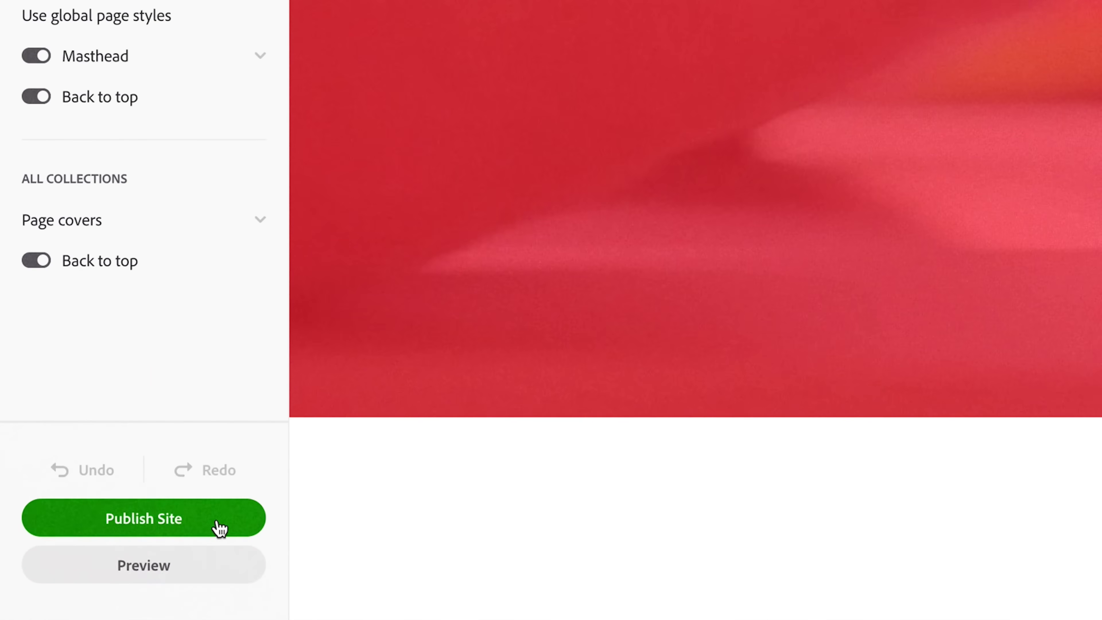
{"action": "left_click", "coordinate": [220, 528]}
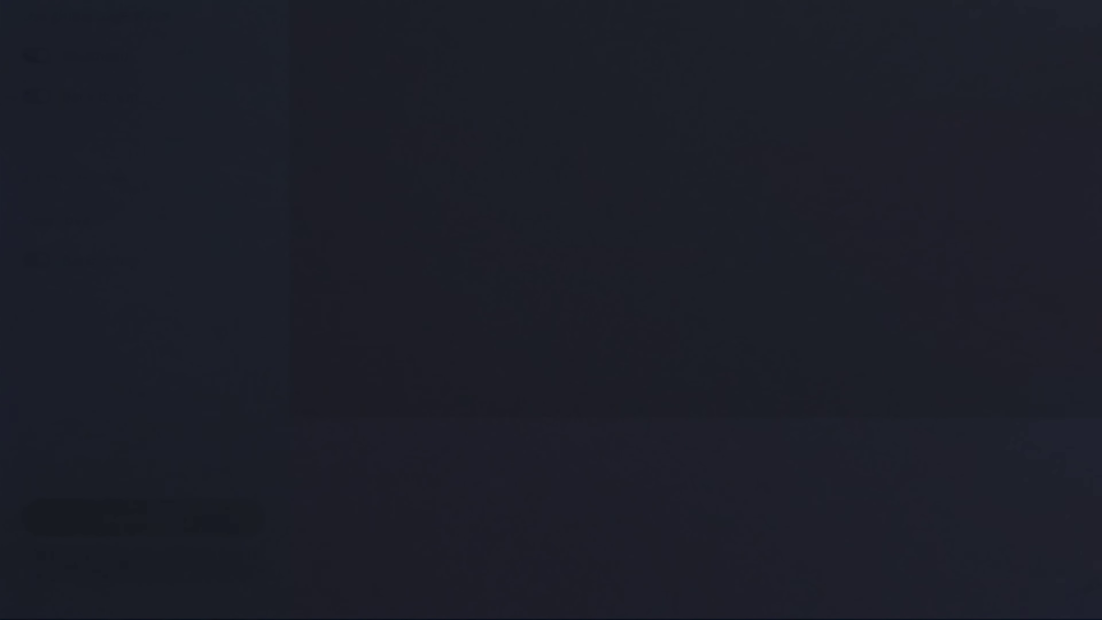
{"action": "left_click", "coordinate": [538, 300]}
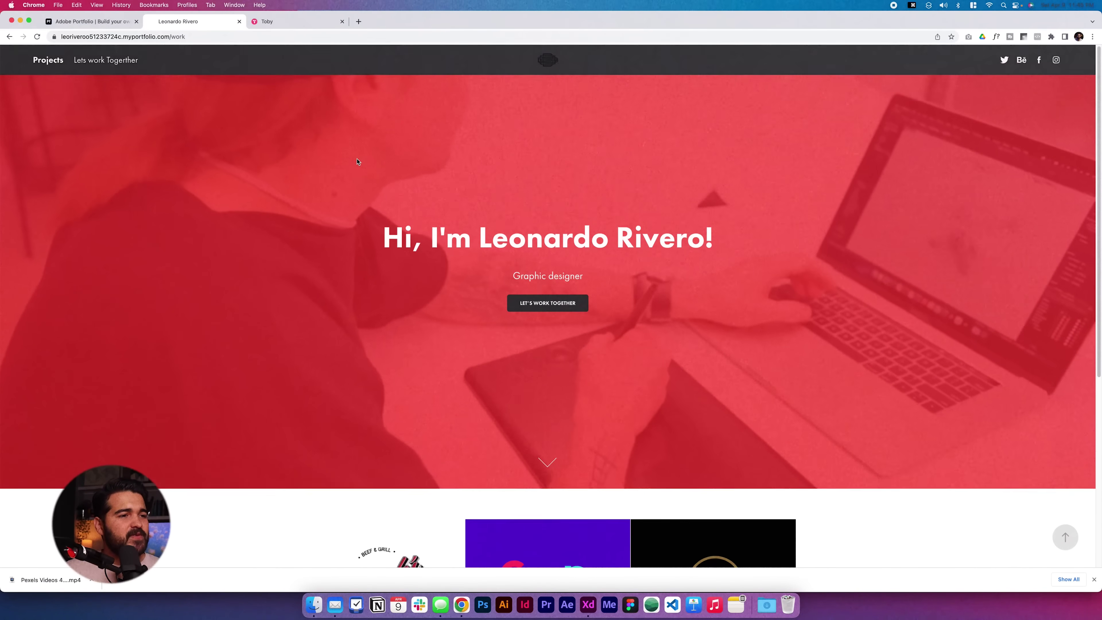
{"action": "scroll", "coordinate": [358, 163], "scroll_direction": "down", "scroll_amount": 7}
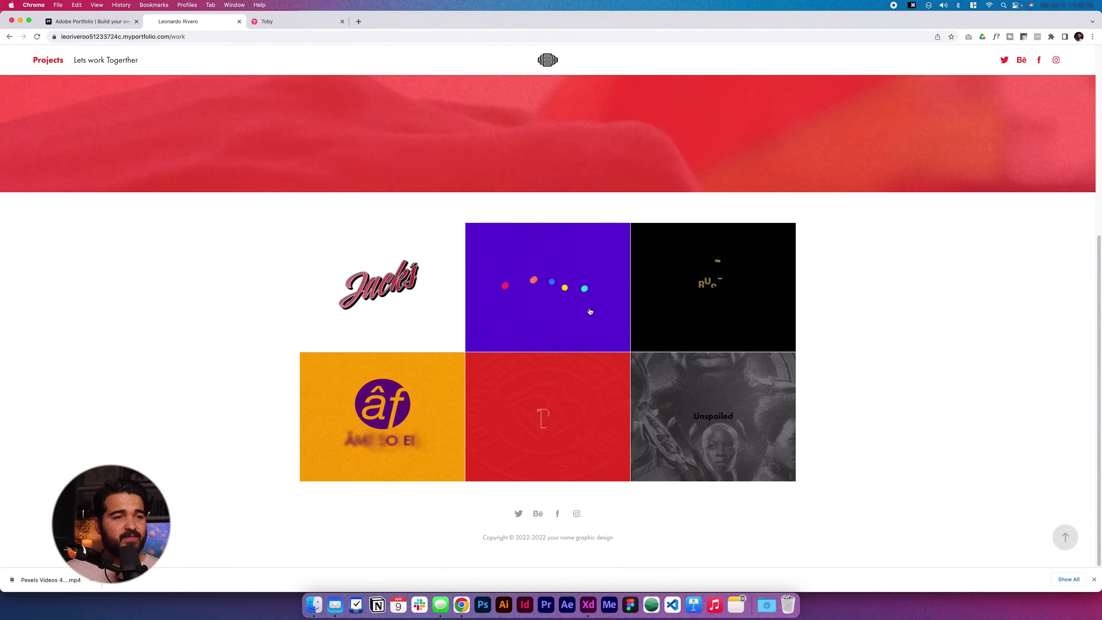
{"action": "scroll", "coordinate": [17, 78], "scroll_direction": "up", "scroll_amount": 7}
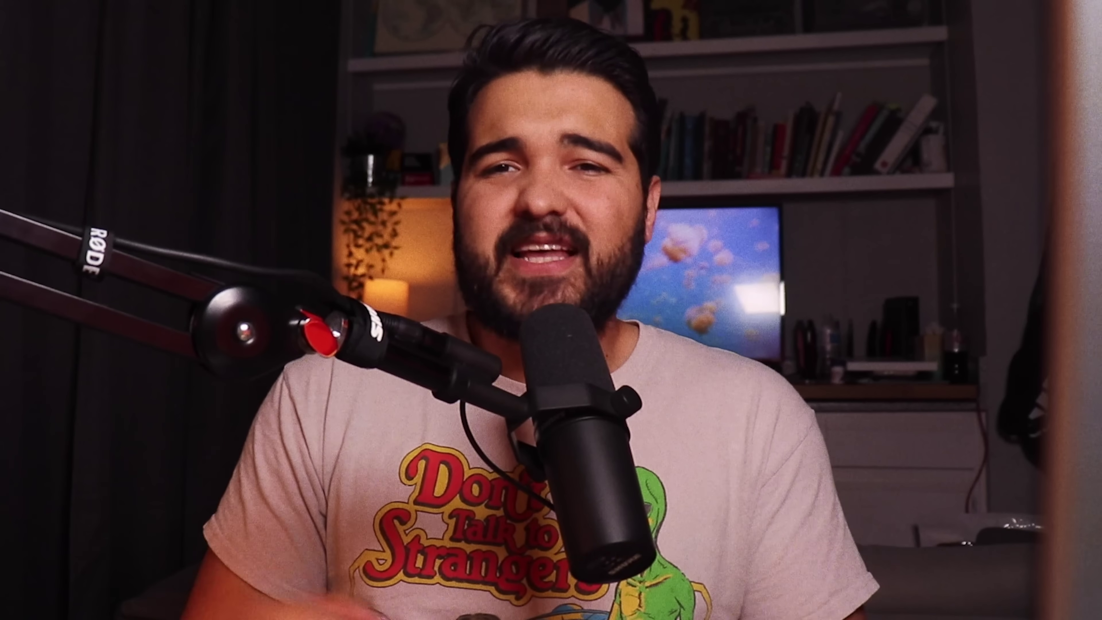